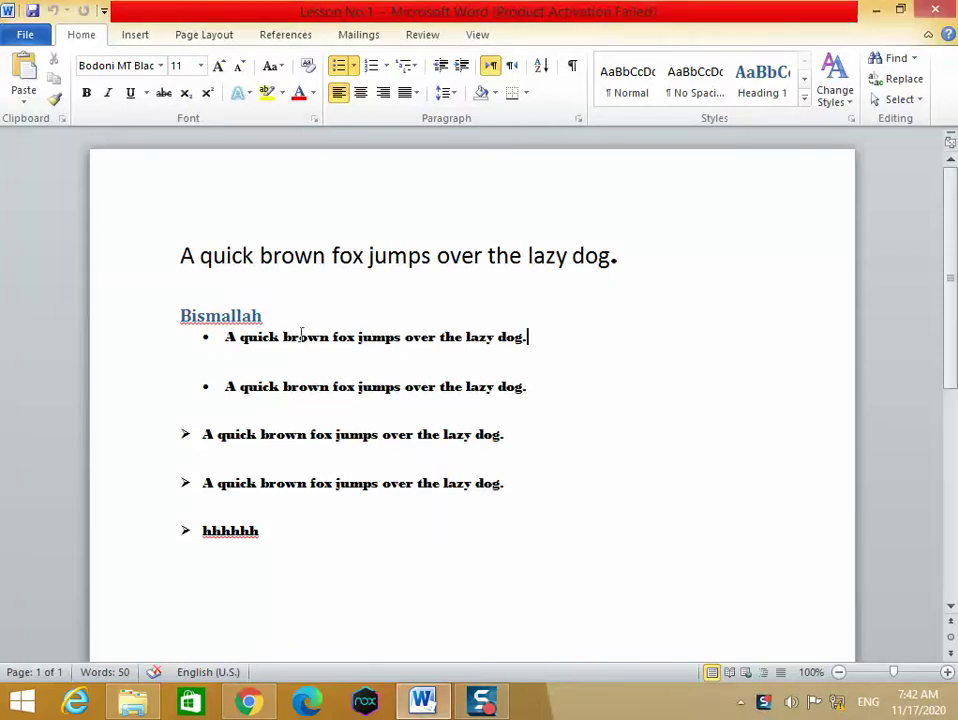
# Select the heading through the first bullet line and briefly view the File information page.
pyautogui.scroll(-4, 299, 331)
pyautogui.scroll(4, 299, 331)
pyautogui.moveTo(182, 252); pyautogui.dragTo(508, 352)
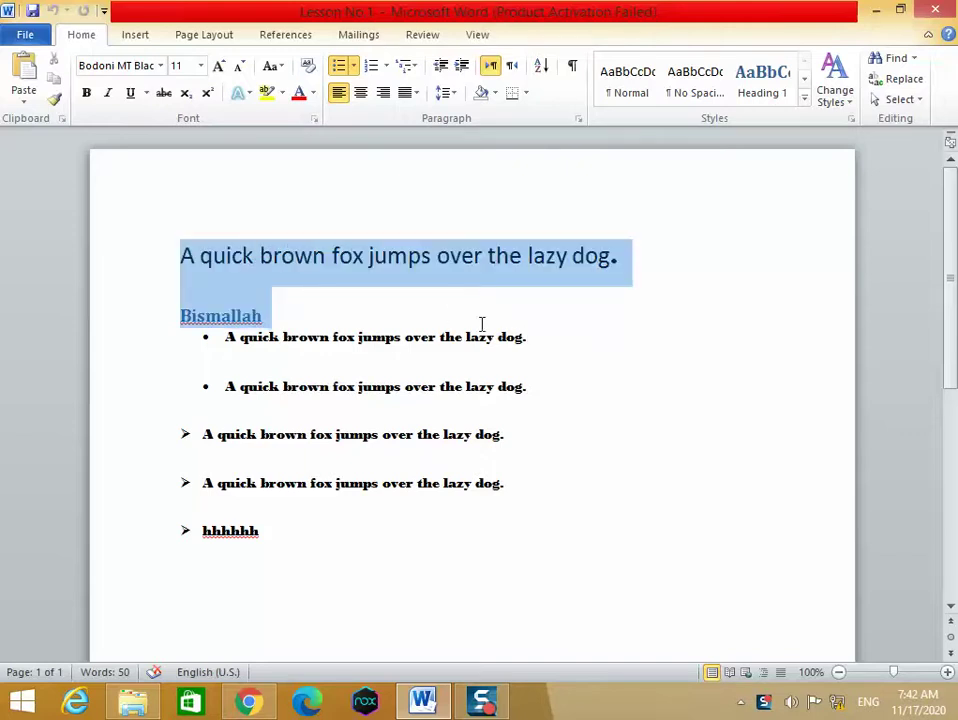
pyautogui.click(567, 384)
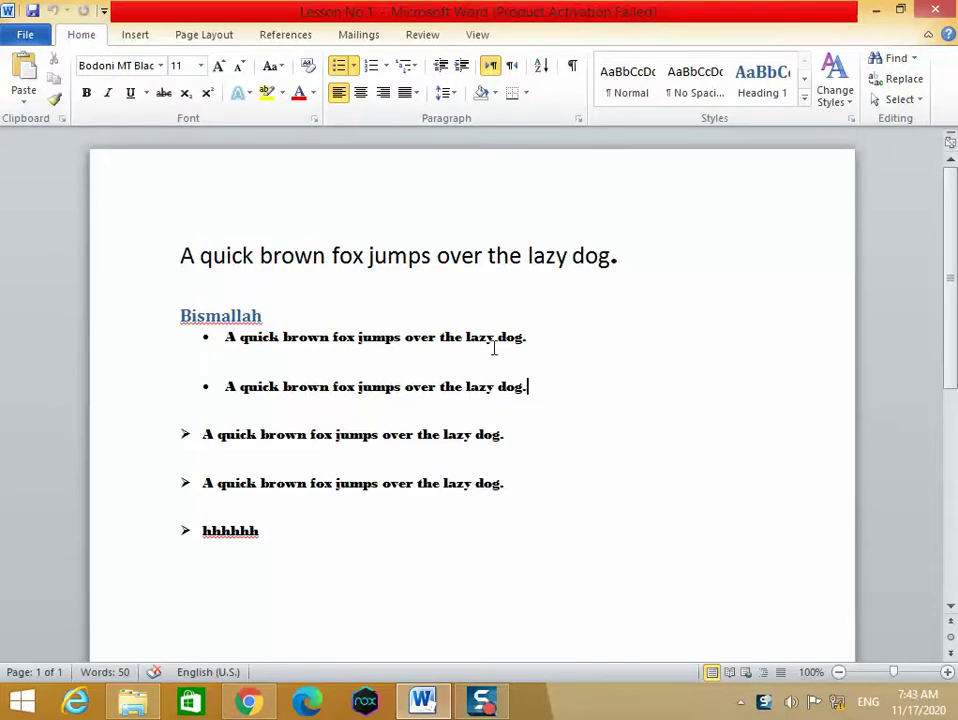
pyautogui.click(27, 38)
pyautogui.click(83, 40)
# Switch the font to Times New Roman and bring up the Insert commands.
pyautogui.click(161, 67)
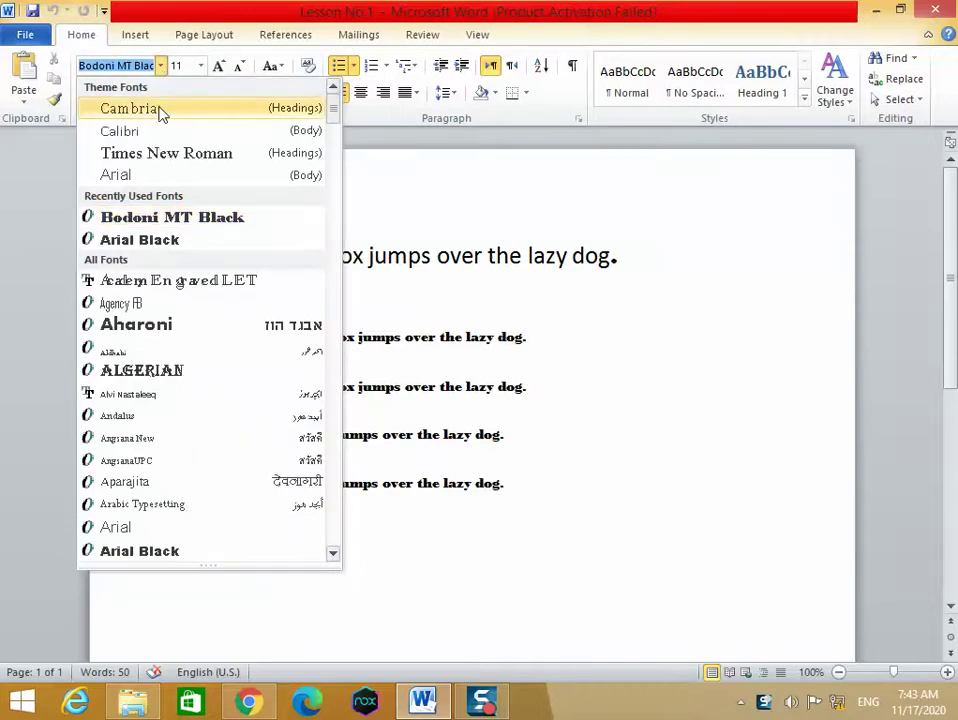
pyautogui.click(163, 155)
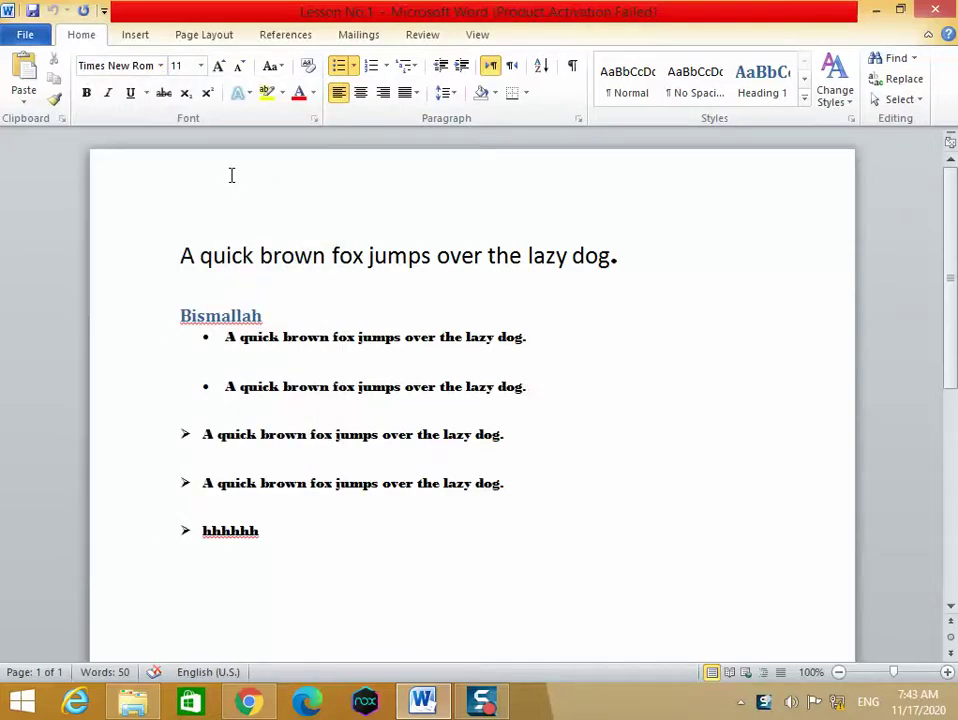
pyautogui.click(135, 35)
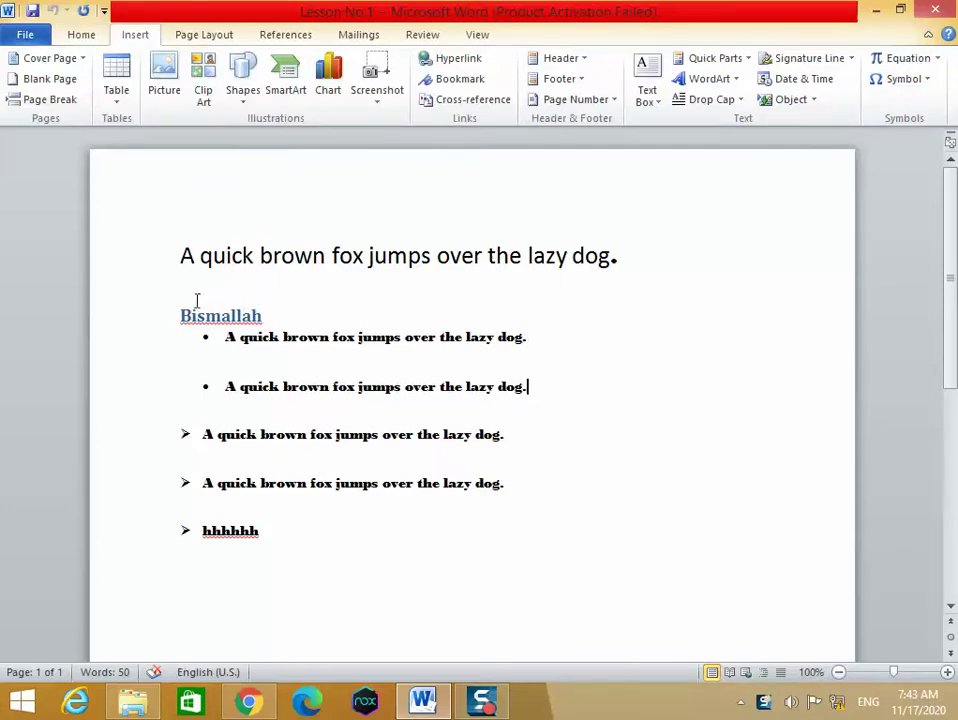
# Delete the Bismallah and list lines, then start the sentence with a Times New Roman 'A'.
pyautogui.moveTo(181, 313)
pyautogui.mouseDown()
pyautogui.moveTo(455, 498)
pyautogui.moveTo(490, 538)
pyautogui.mouseUp()
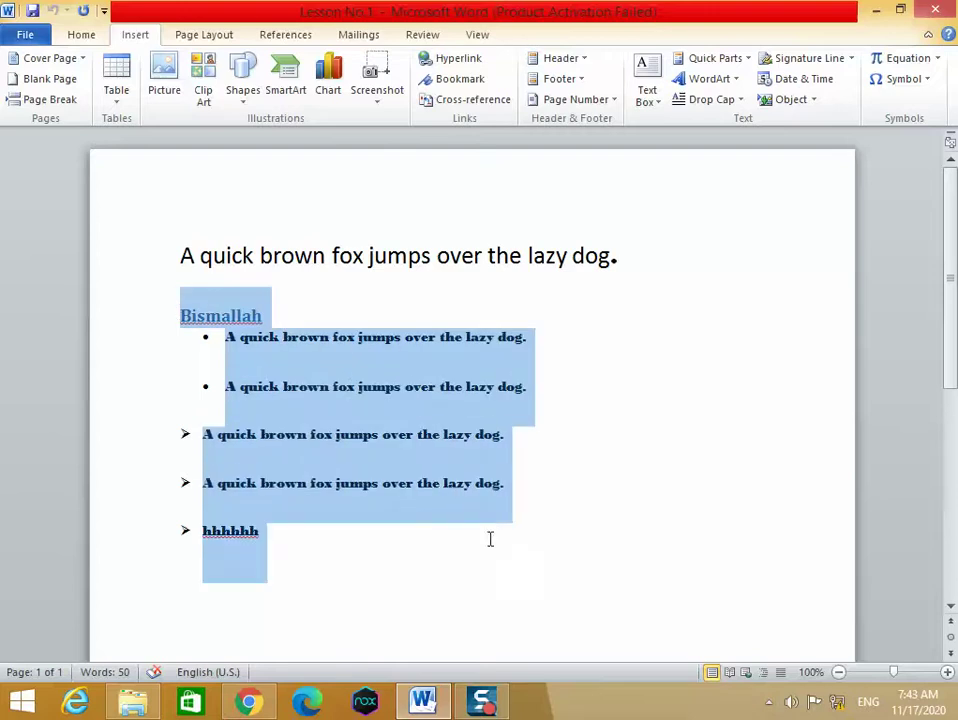
pyautogui.press('Delete')
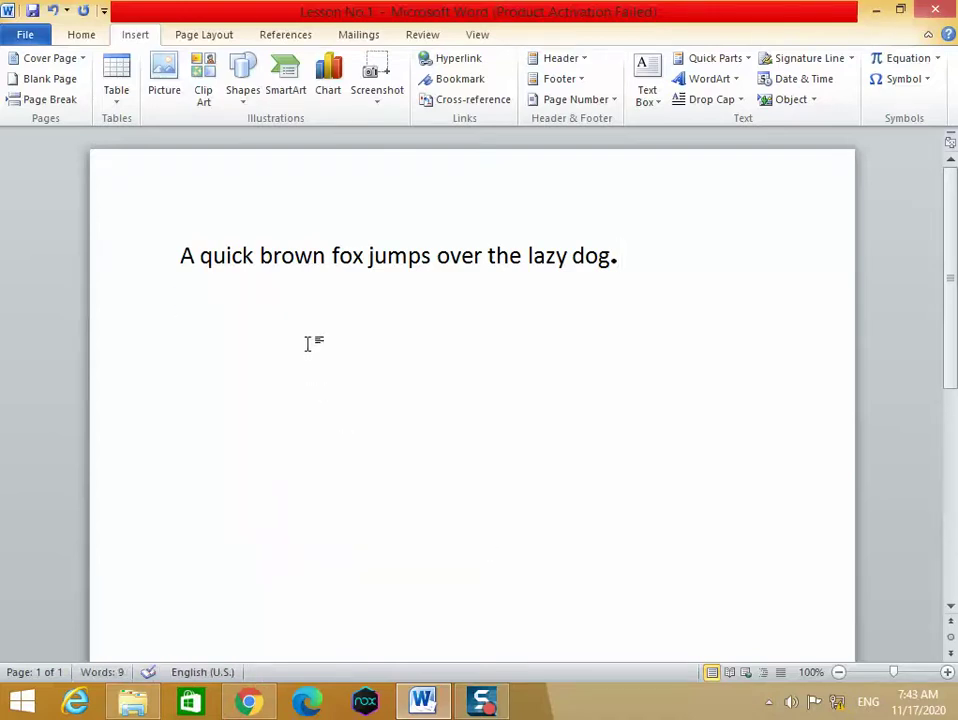
pyautogui.moveTo(176, 257)
pyautogui.mouseDown()
pyautogui.moveTo(507, 278)
pyautogui.moveTo(624, 271)
pyautogui.mouseUp()
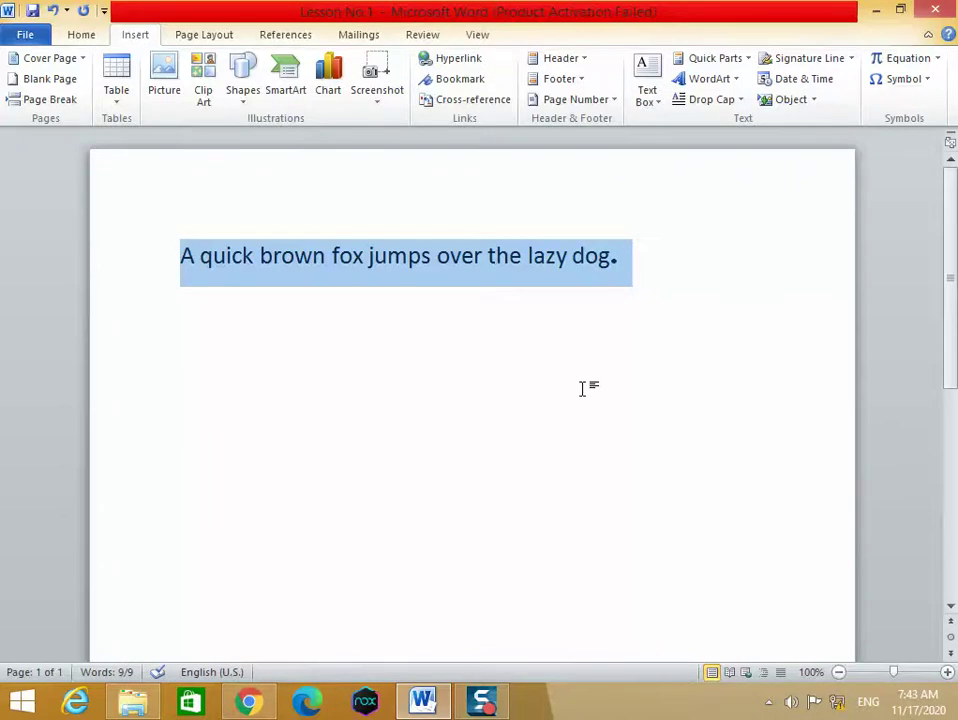
pyautogui.write('Aq')
pyautogui.press('BackSpace')
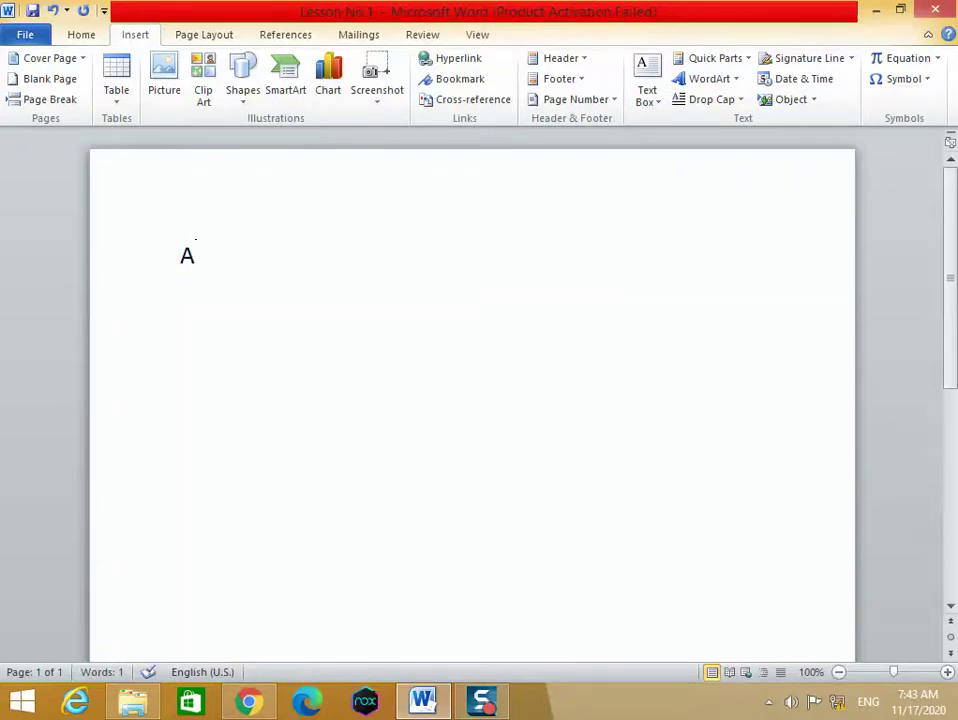
pyautogui.click(79, 34)
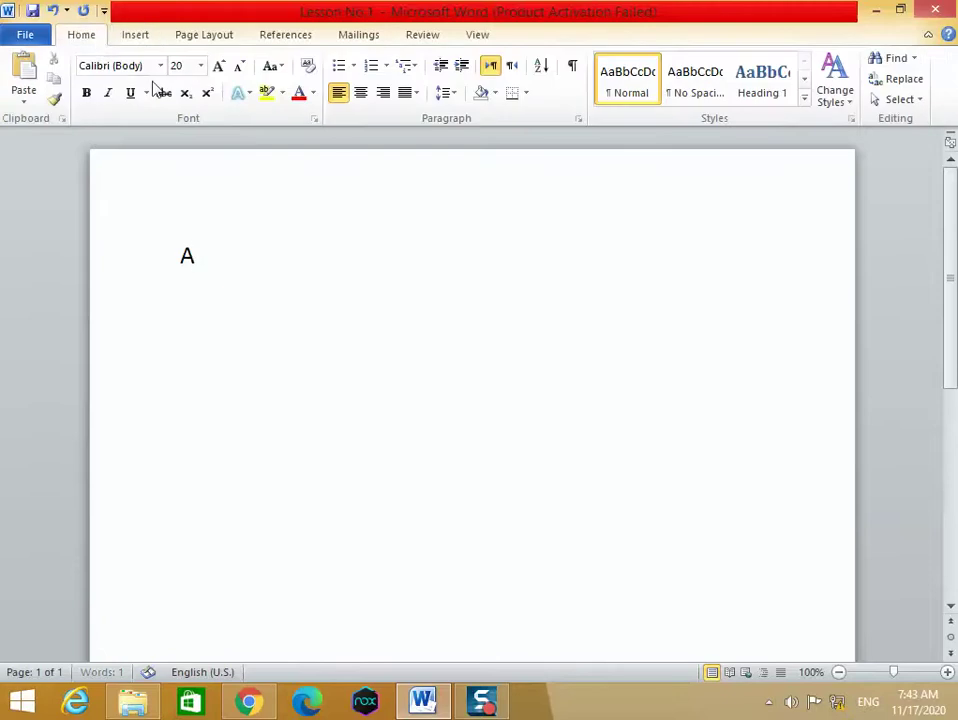
pyautogui.click(160, 66)
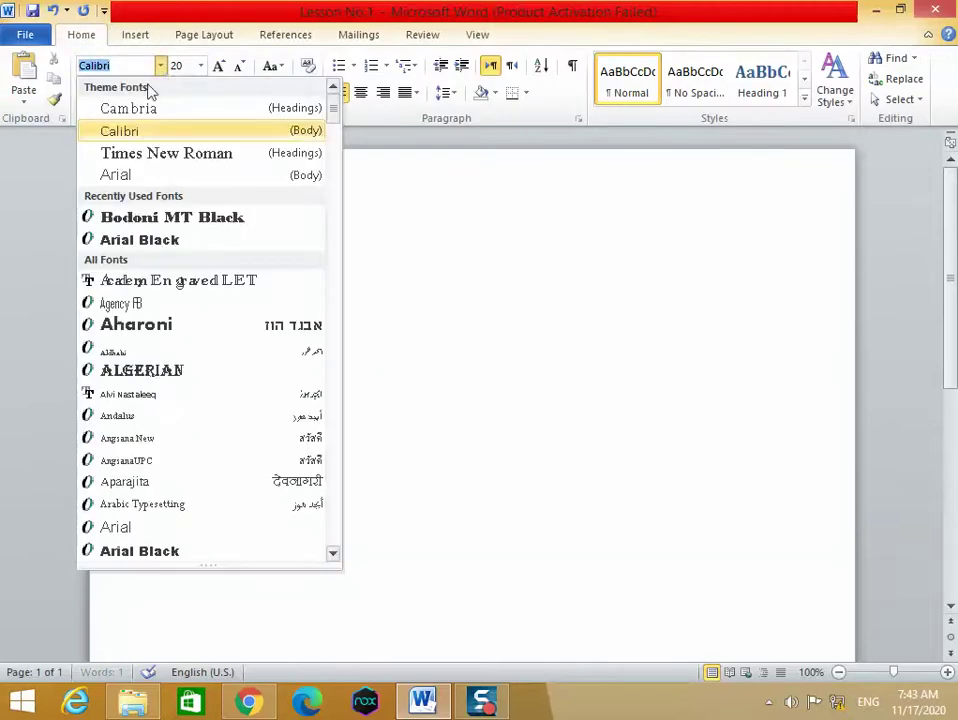
pyautogui.click(157, 155)
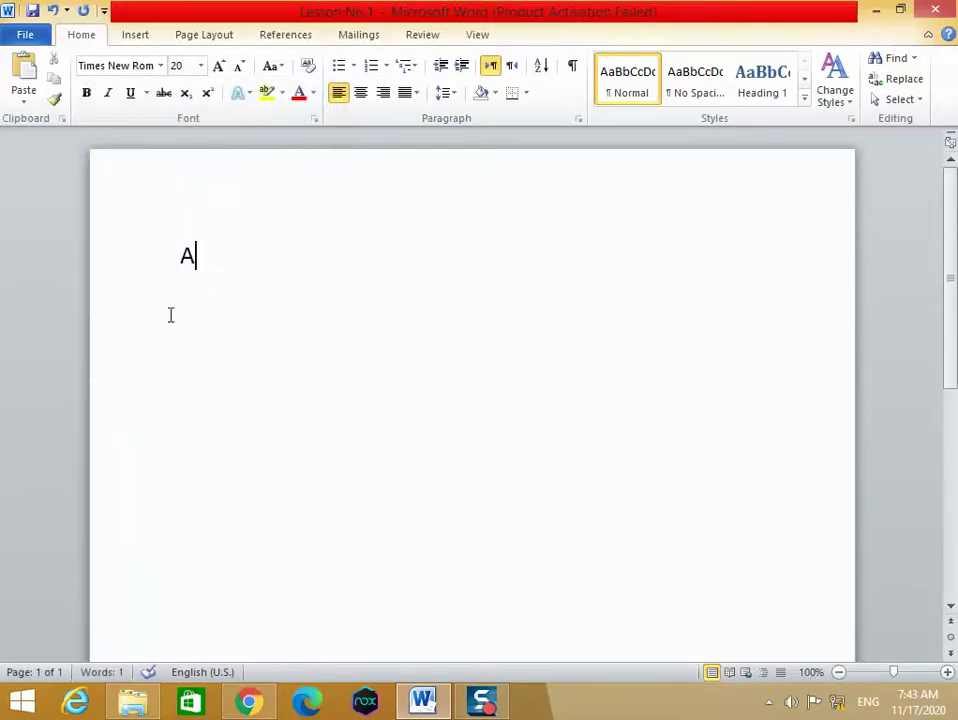
pyautogui.hotkey('ctrl', 'z')
pyautogui.click(139, 66)
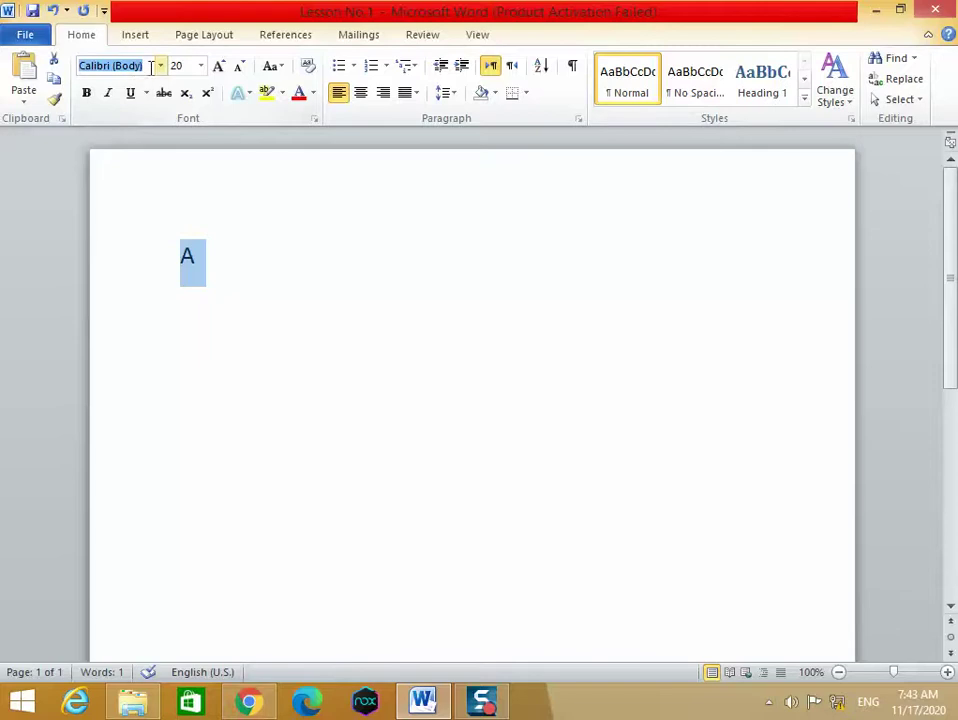
pyautogui.click(160, 68)
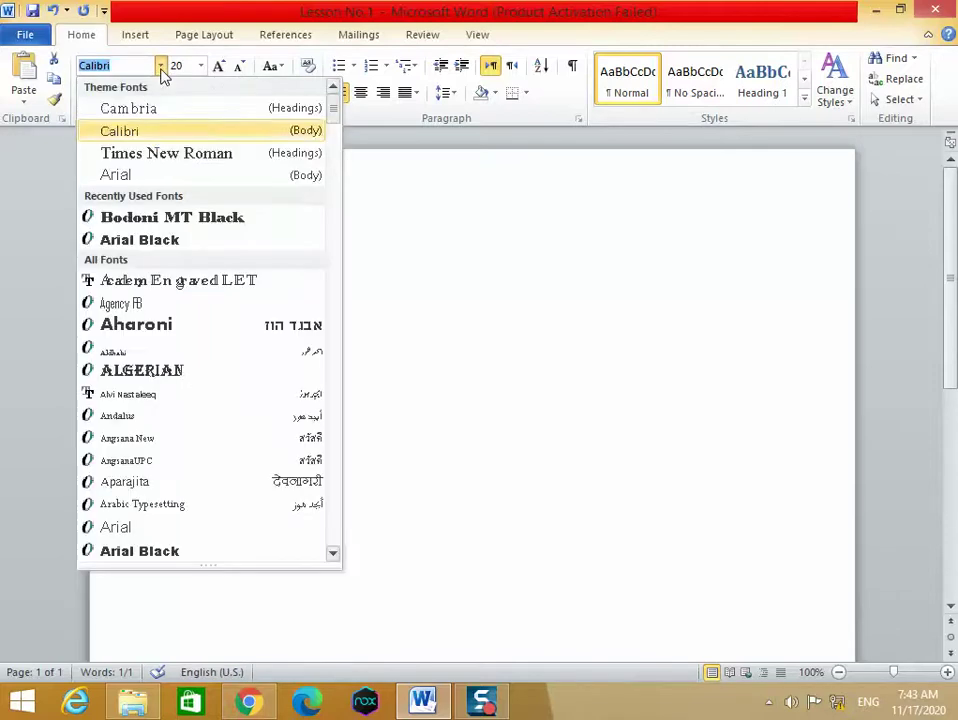
pyautogui.click(157, 156)
# Retype the capitalised sentence, ending with 'Jumps over the lazy dog.'.
pyautogui.click(224, 260)
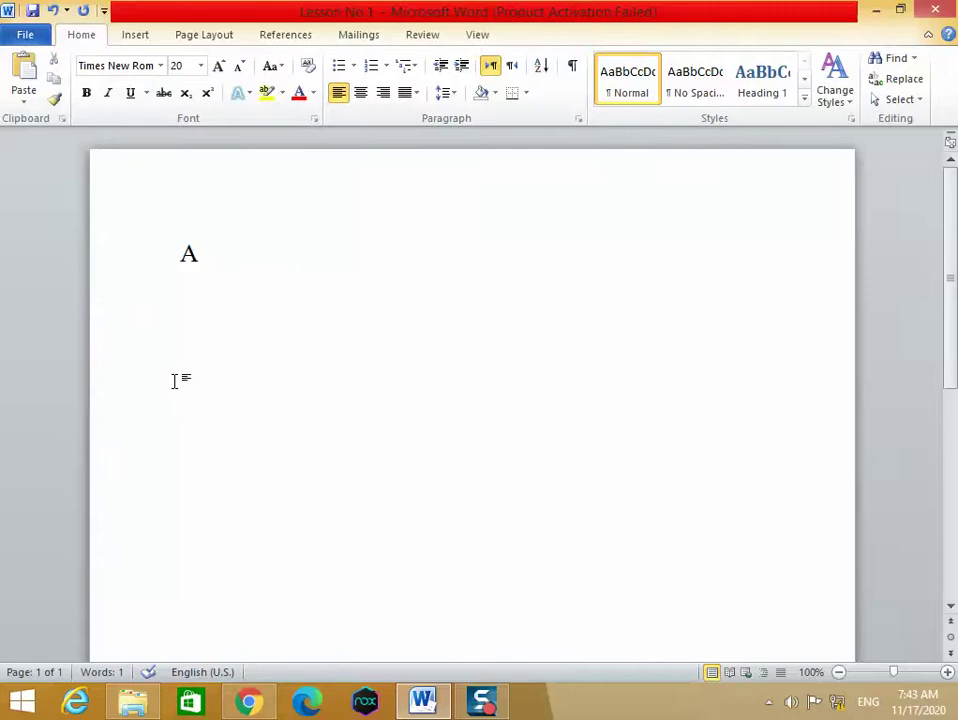
pyautogui.write(' Quick')
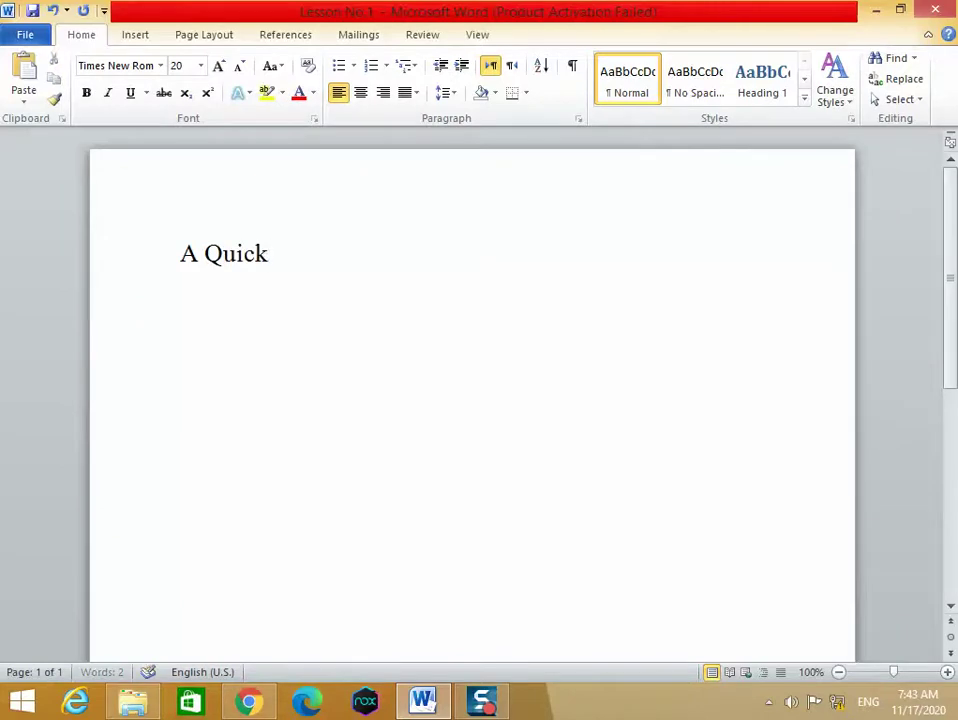
pyautogui.write(' Brown')
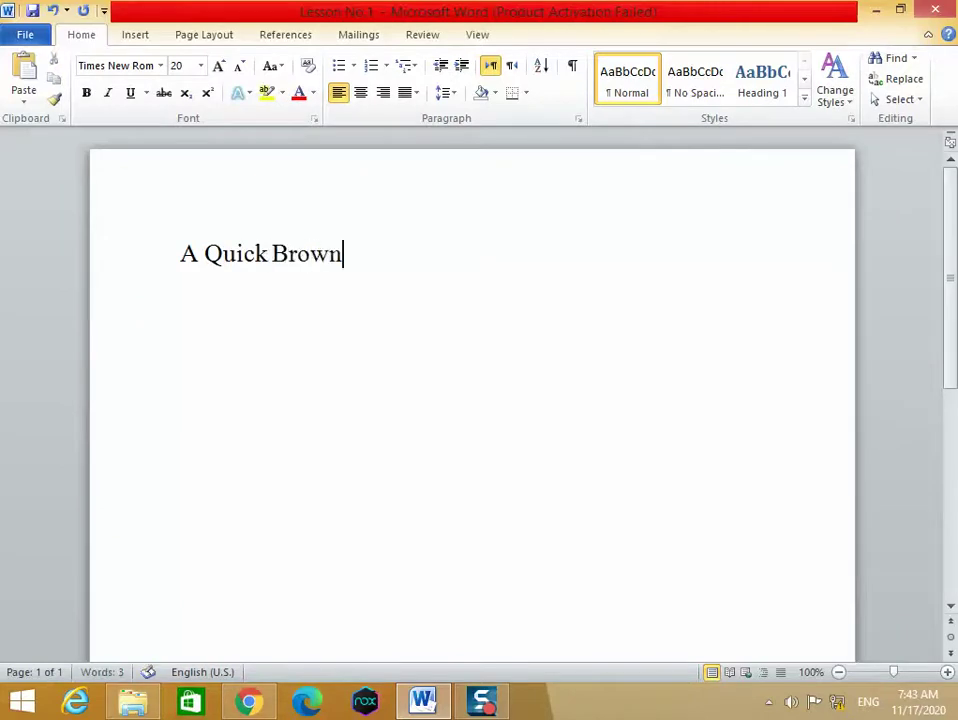
pyautogui.write(' FoxjU')
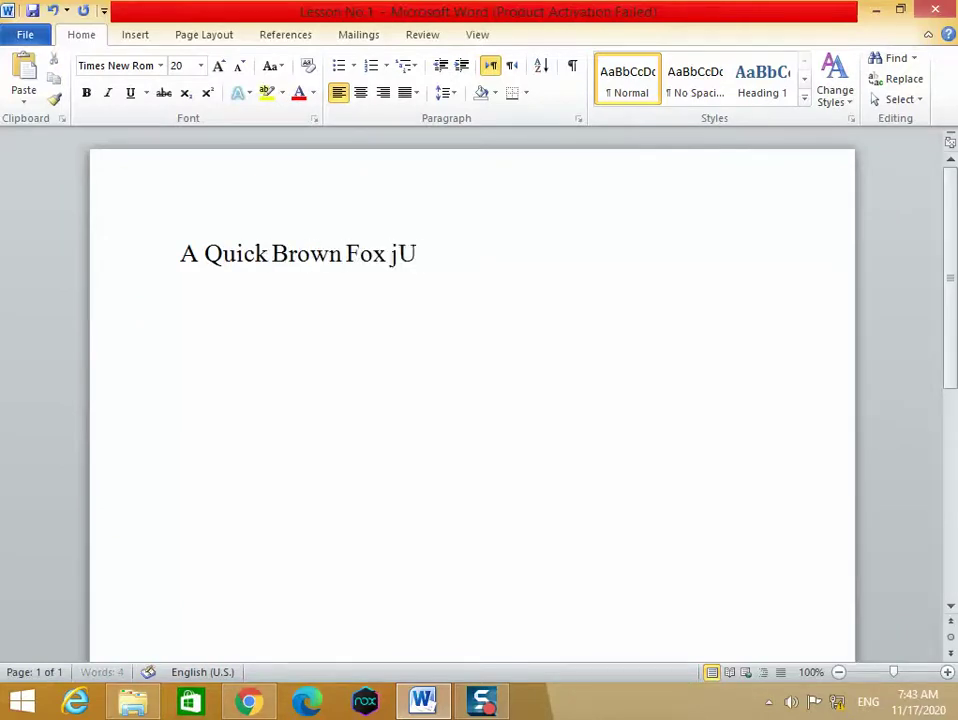
pyautogui.press('BackSpace')
pyautogui.press('BackSpace')
pyautogui.write('JU')
pyautogui.write('m')
pyautogui.press('BackSpace')
pyautogui.press('BackSpace')
pyautogui.write('u')
pyautogui.write('mps over')
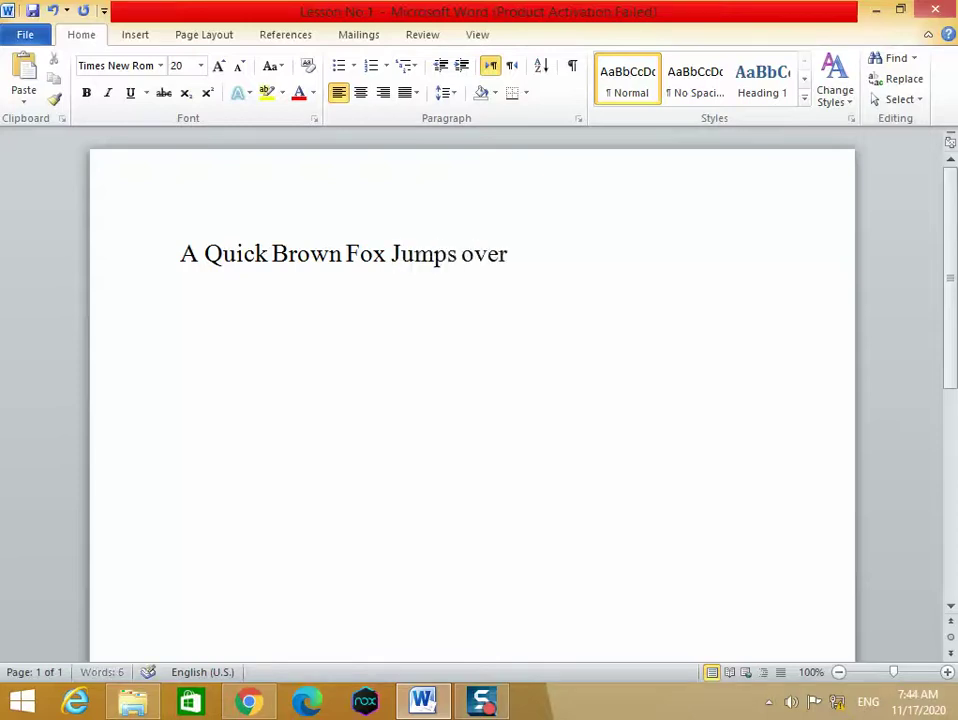
pyautogui.write(' the laz')
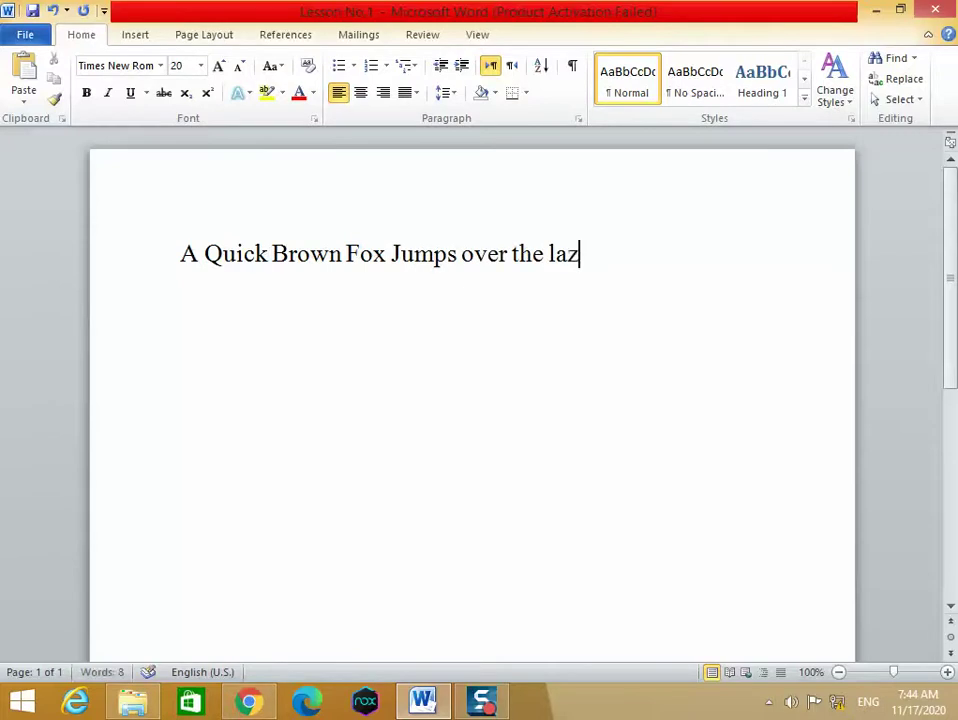
pyautogui.write('y dog.')
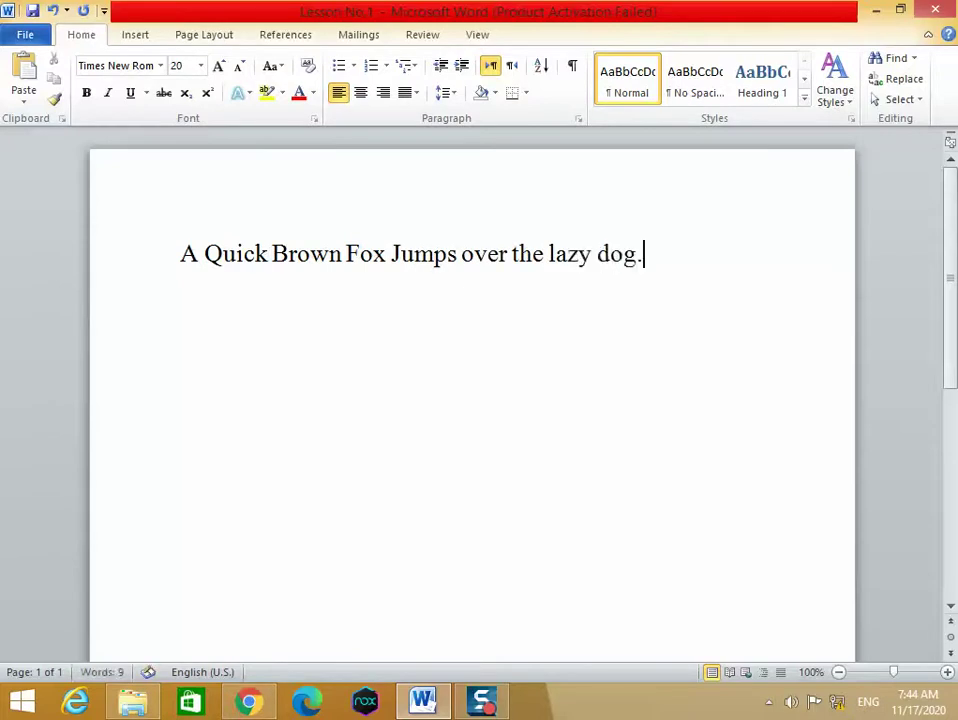
# Type 'A quick brown fox jumps over the lazy dog.' below and delete the capitalised line.
pyautogui.press('Return')
pyautogui.write('A q')
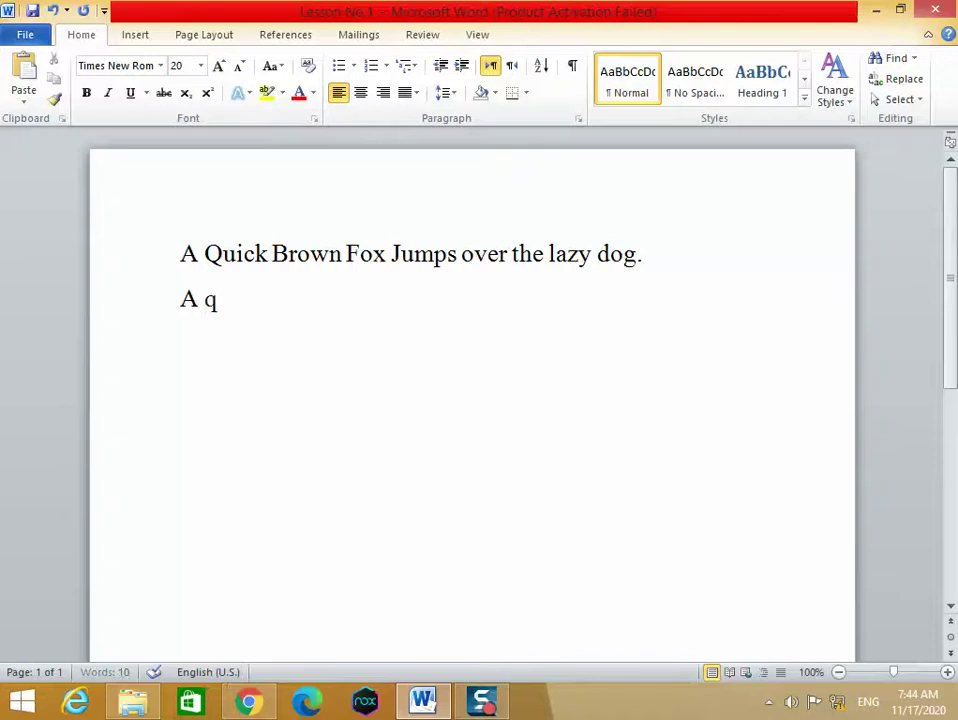
pyautogui.write('uick bro')
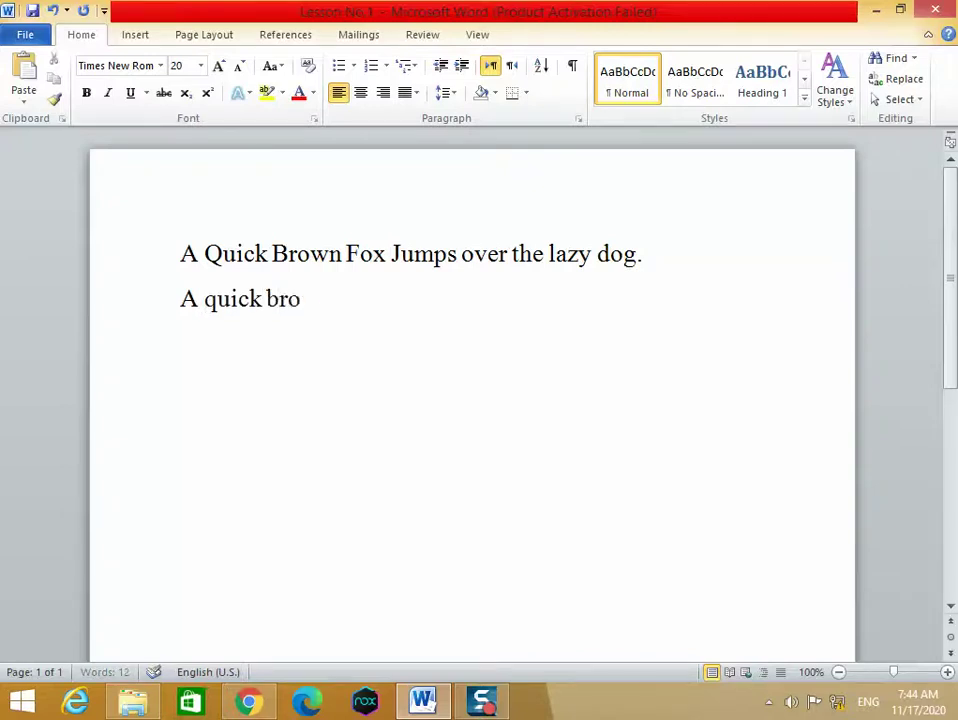
pyautogui.write('wn fox j')
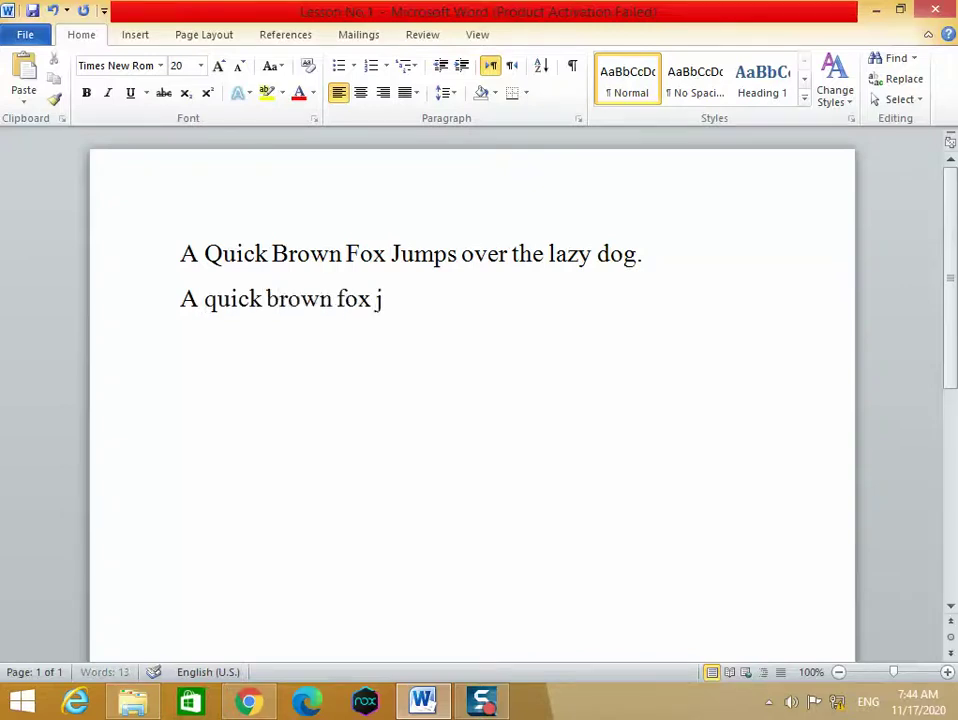
pyautogui.write('umps over')
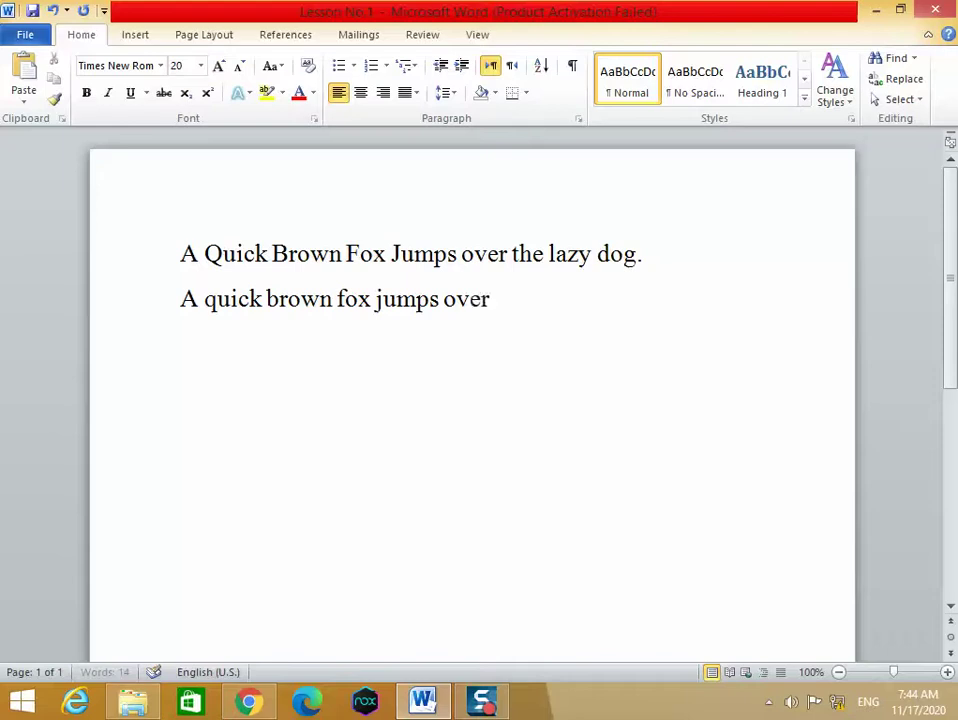
pyautogui.write('t')
pyautogui.press('BackSpace')
pyautogui.press('BackSpace')
pyautogui.write('the laz')
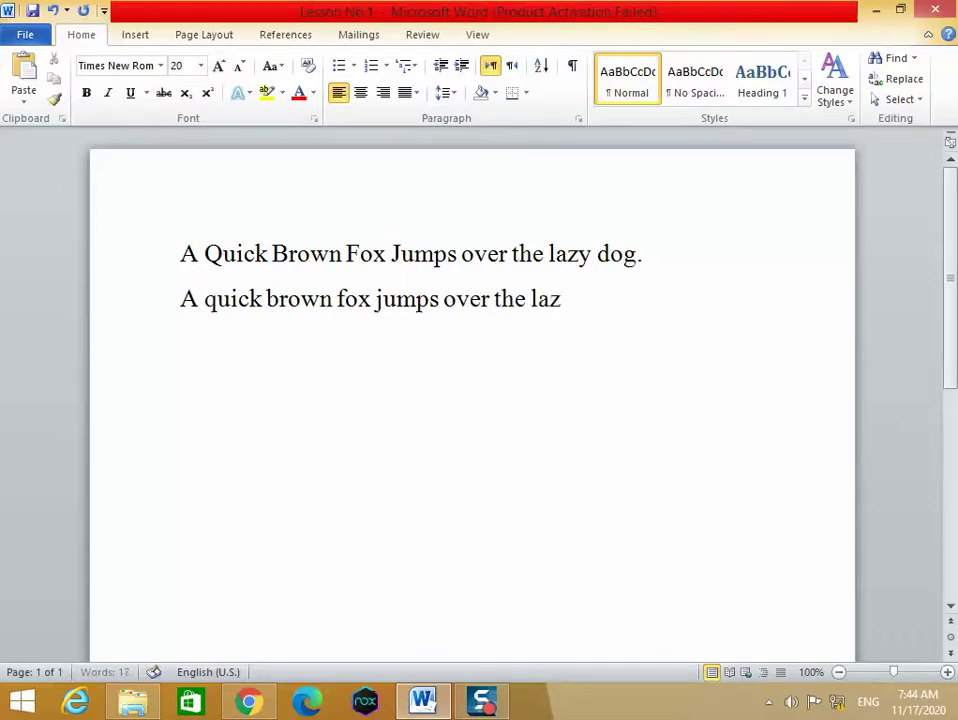
pyautogui.write('y d')
pyautogui.write('og.')
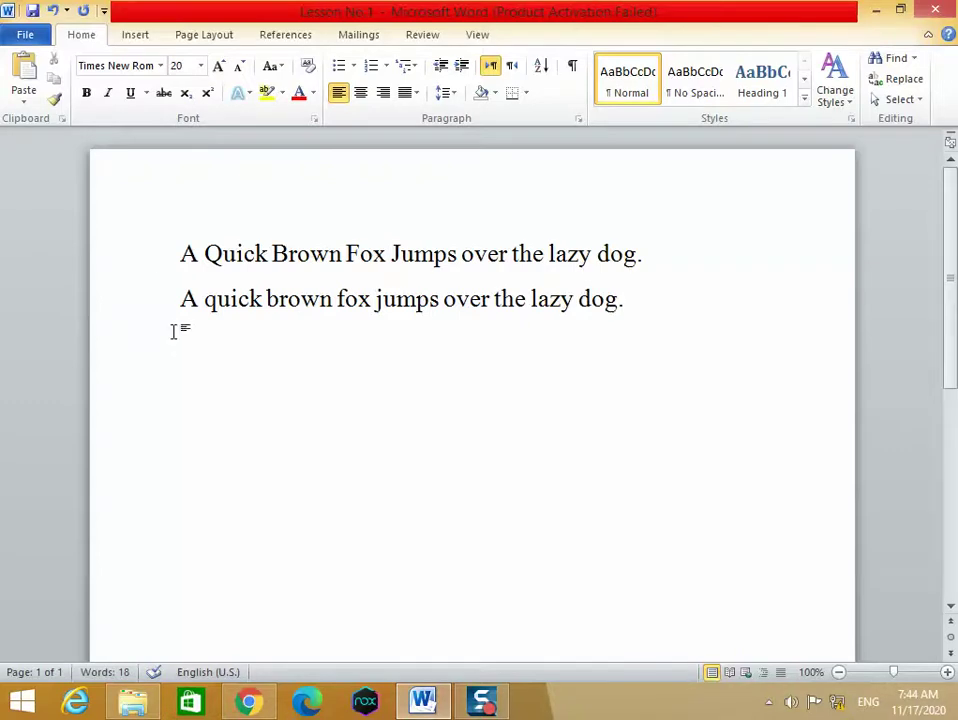
pyautogui.moveTo(180, 253); pyautogui.dragTo(665, 259)
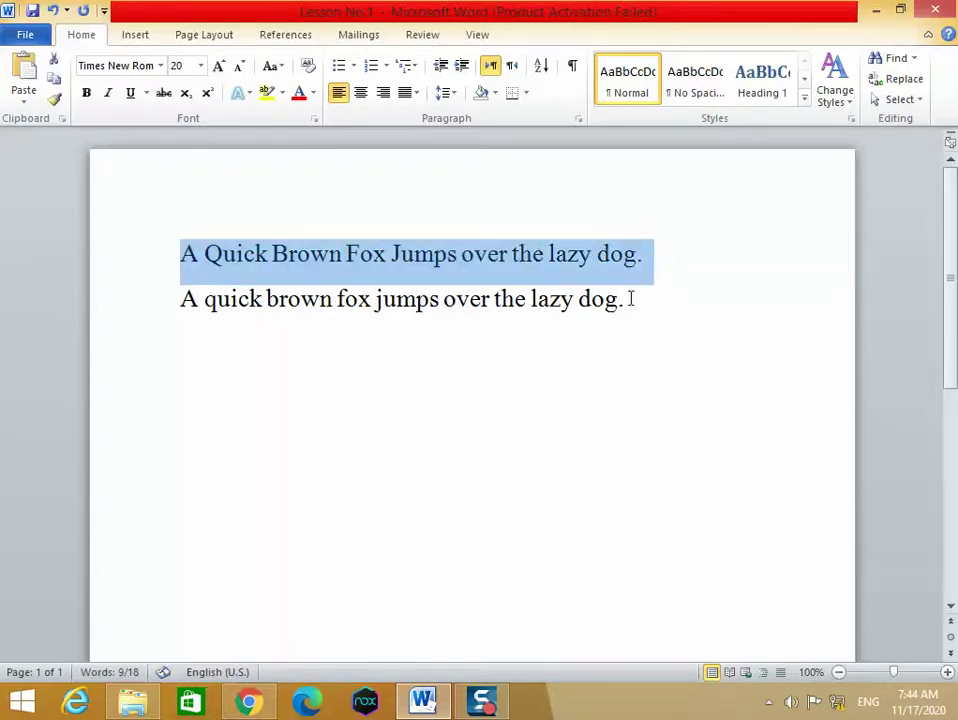
pyautogui.press('Delete')
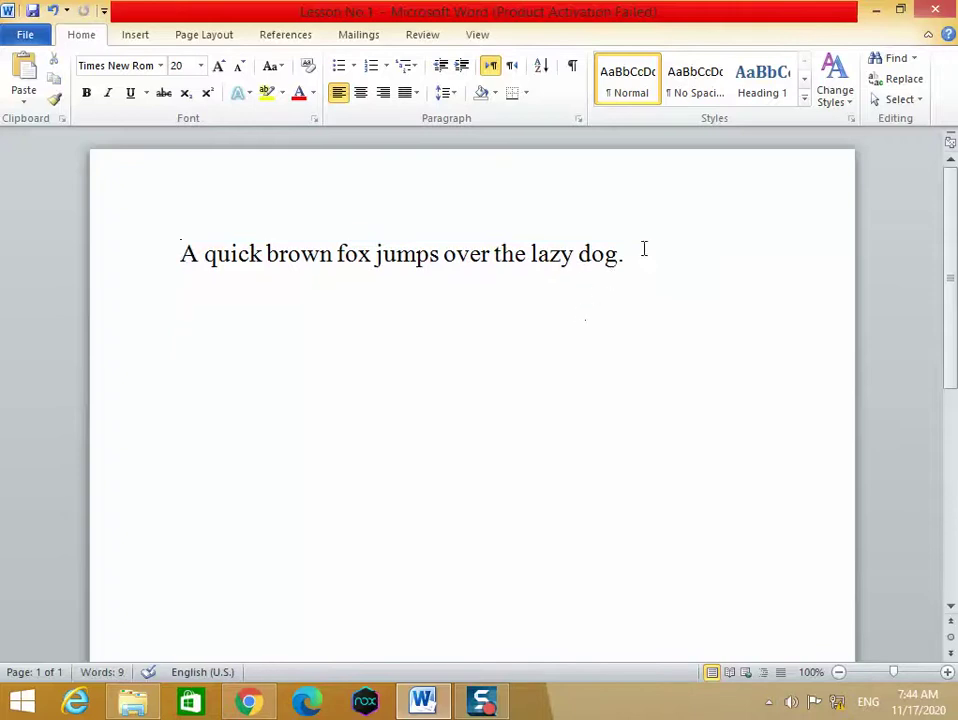
# Insert an empty four-column, two-row table on a new line below the sentence.
pyautogui.click(644, 250)
pyautogui.press('Return')
pyautogui.click(141, 38)
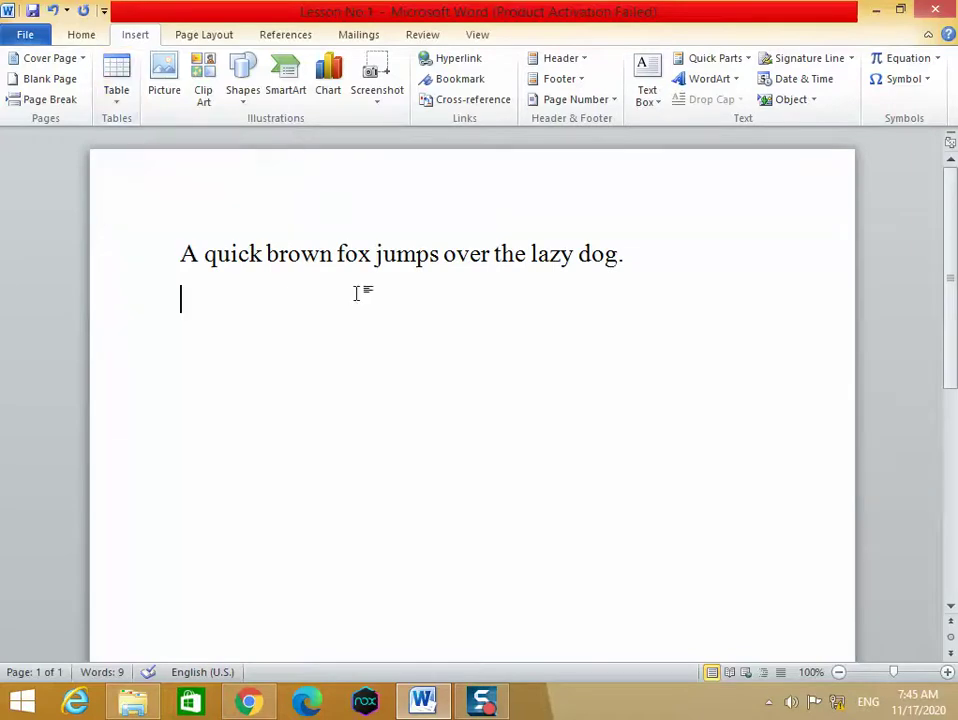
pyautogui.click(120, 110)
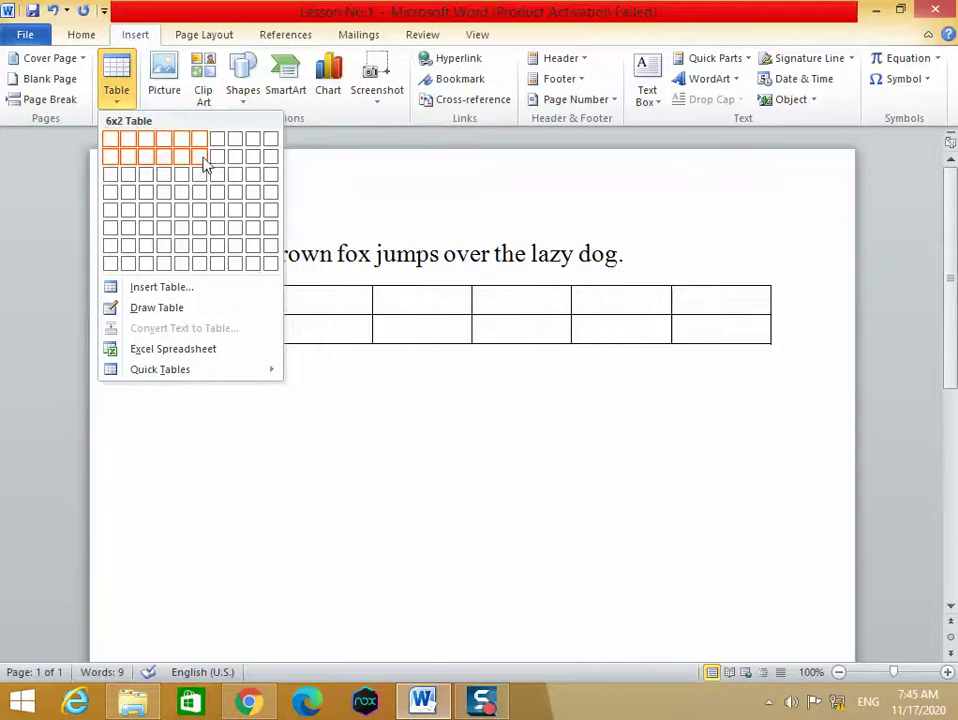
pyautogui.click(164, 157)
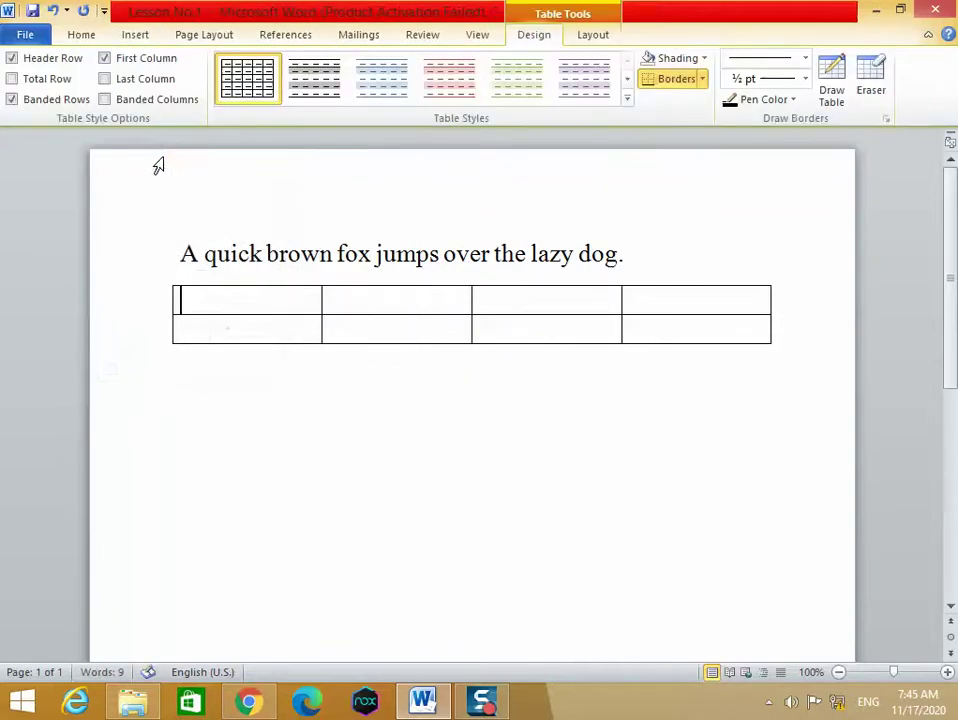
# Select the whole table and bring up its context menu.
pyautogui.moveTo(163, 138)
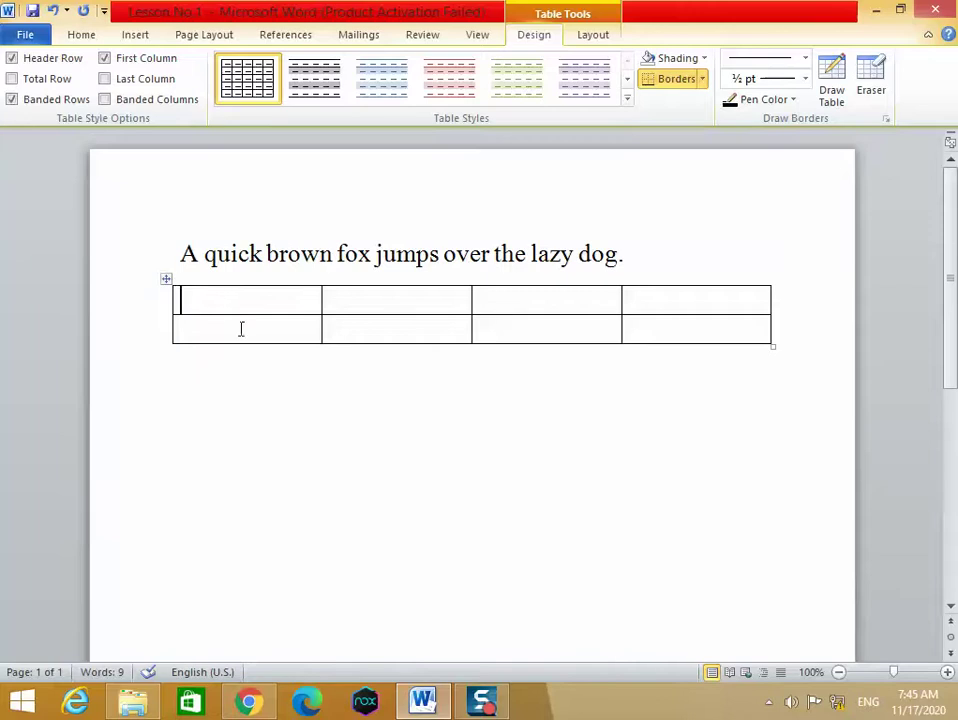
pyautogui.click(167, 280)
pyautogui.rightClick(167, 281)
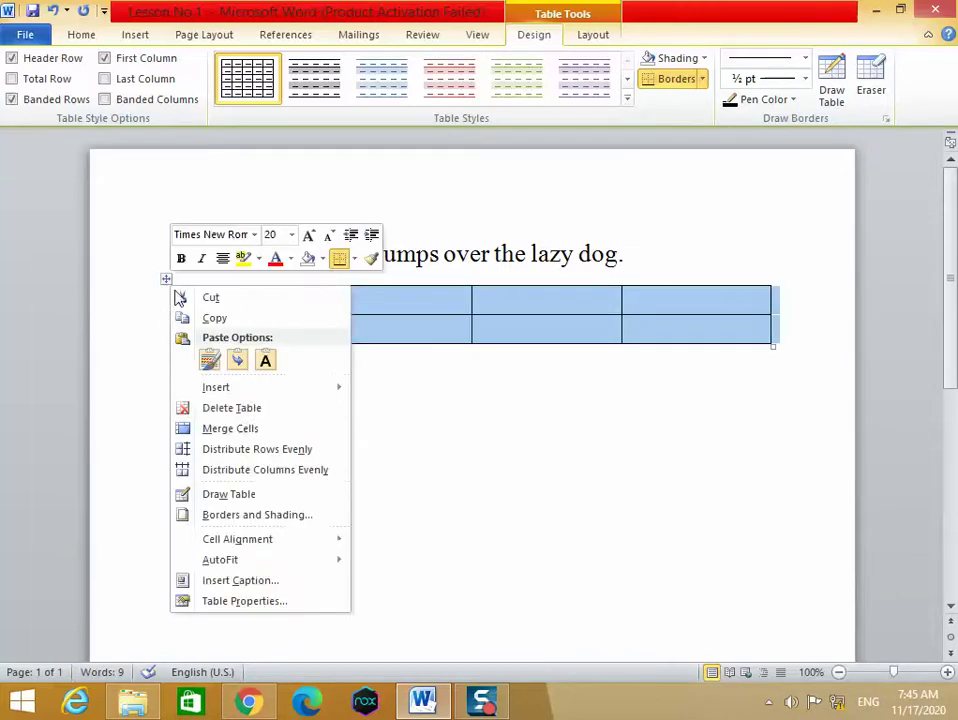
# Replace the four-column table with a 3x2 table and begin narrowing its first column.
pyautogui.click(240, 408)
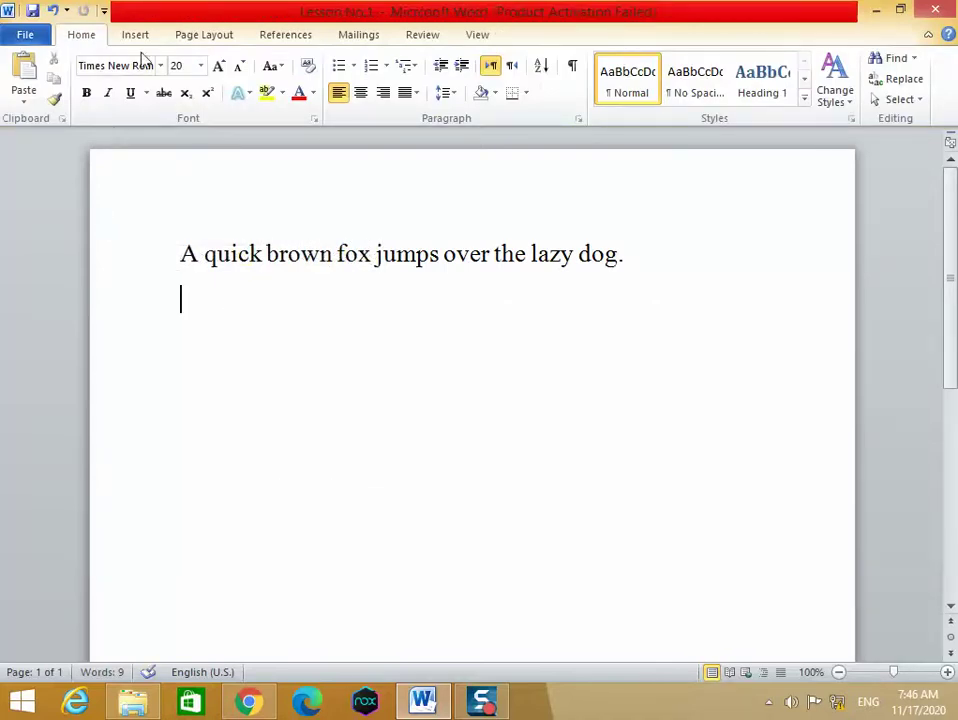
pyautogui.click(140, 36)
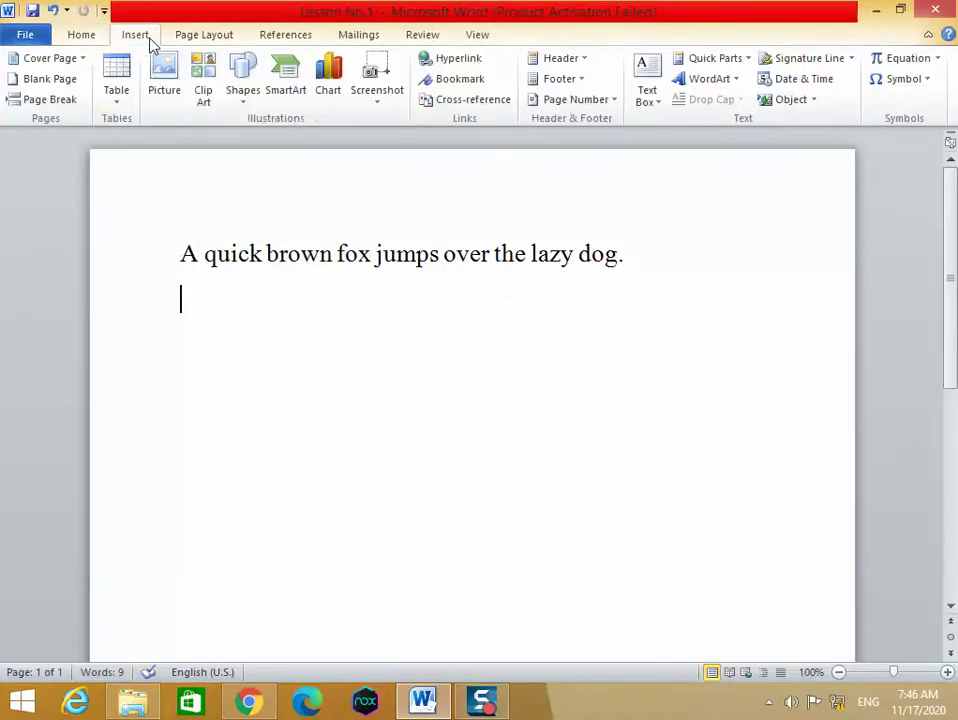
pyautogui.click(116, 86)
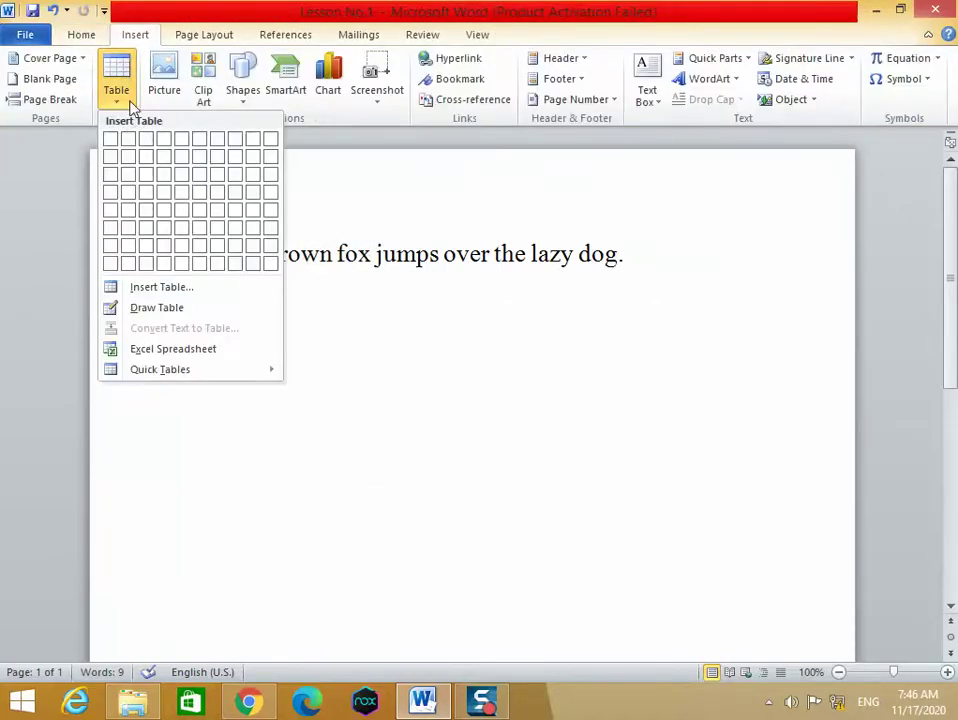
pyautogui.click(146, 160)
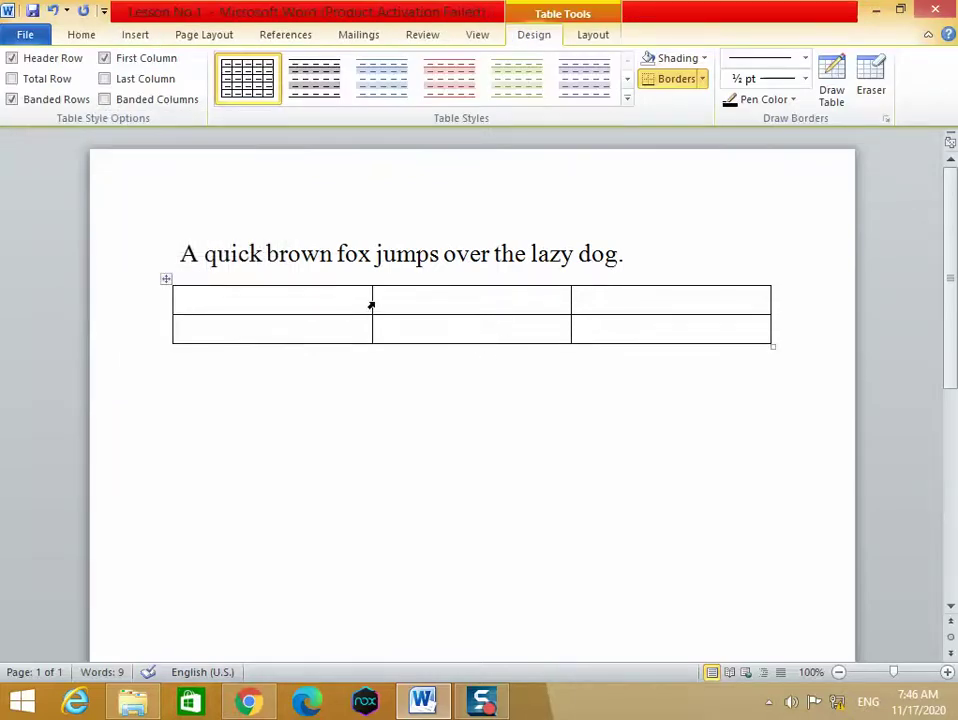
pyautogui.moveTo(372, 301); pyautogui.dragTo(221, 313)
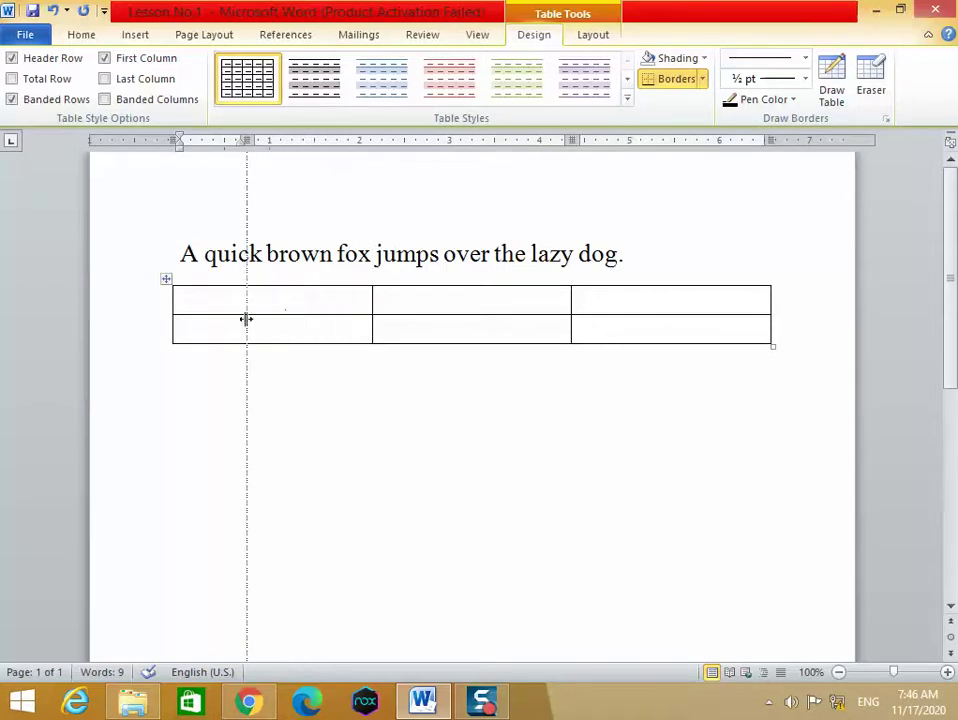
# Narrow the first column, enter headers Sr.No, Students Name and Class, and select the header row.
pyautogui.moveTo(221, 313); pyautogui.dragTo(217, 314)
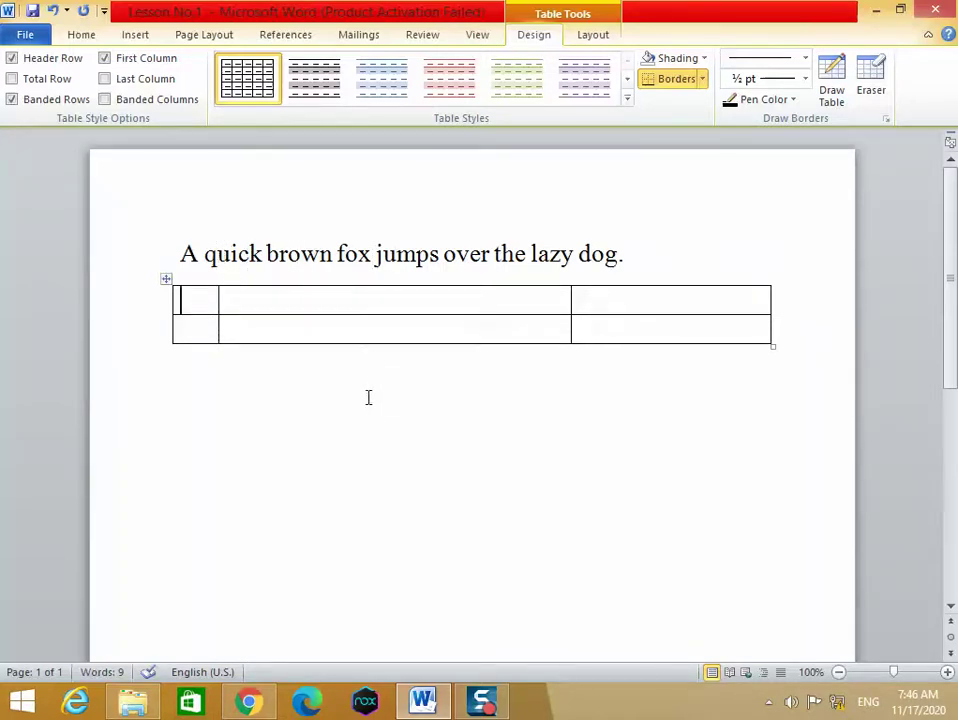
pyautogui.write('S')
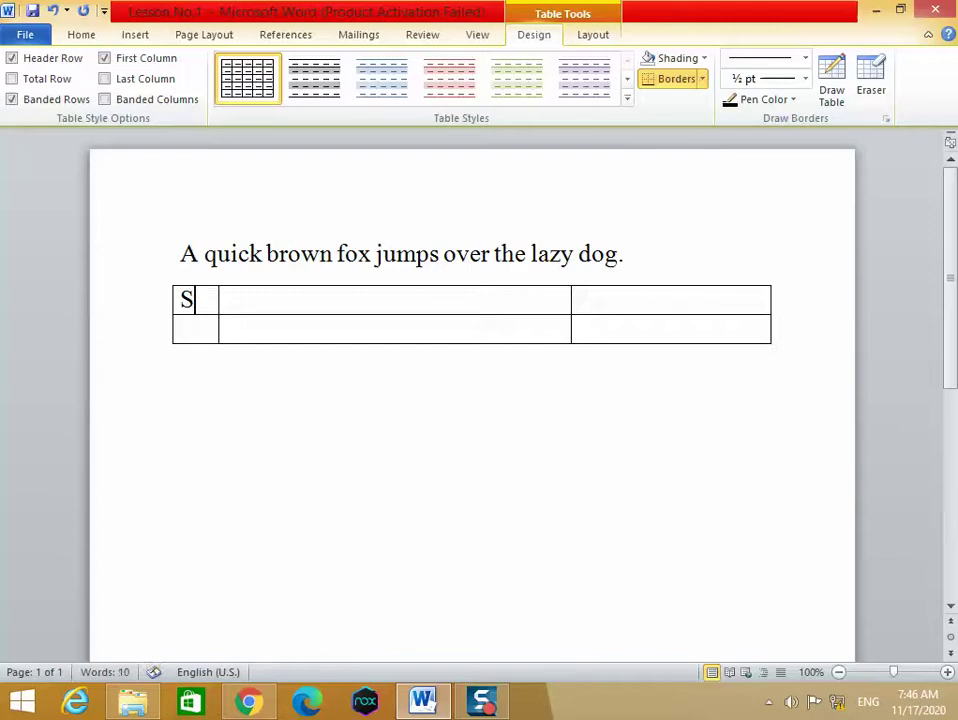
pyautogui.write('r.No')
pyautogui.press('Tab')
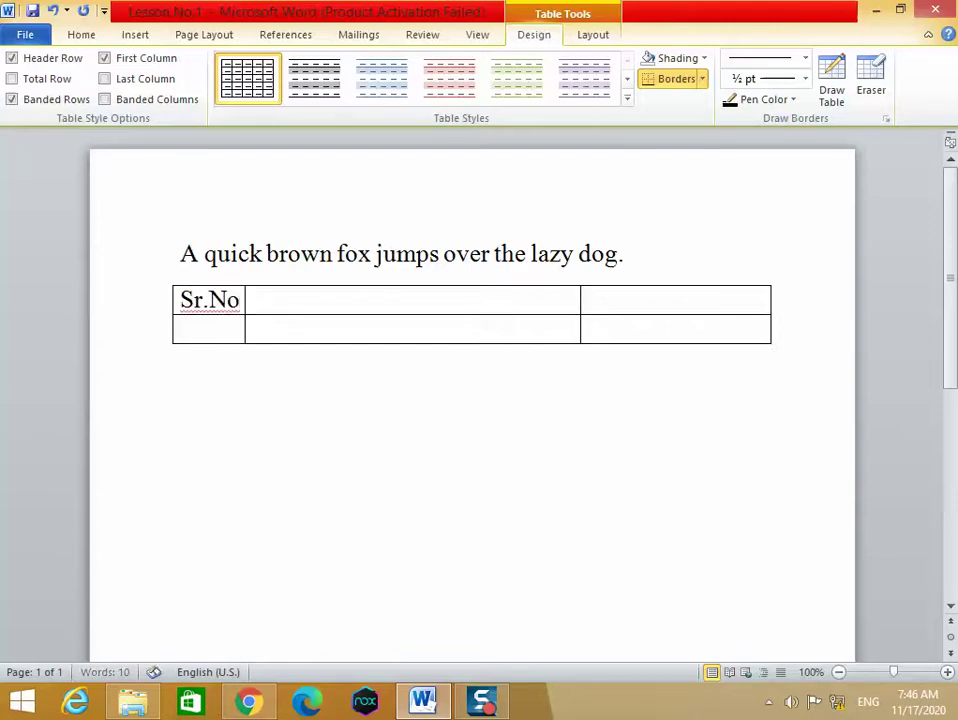
pyautogui.write('Student')
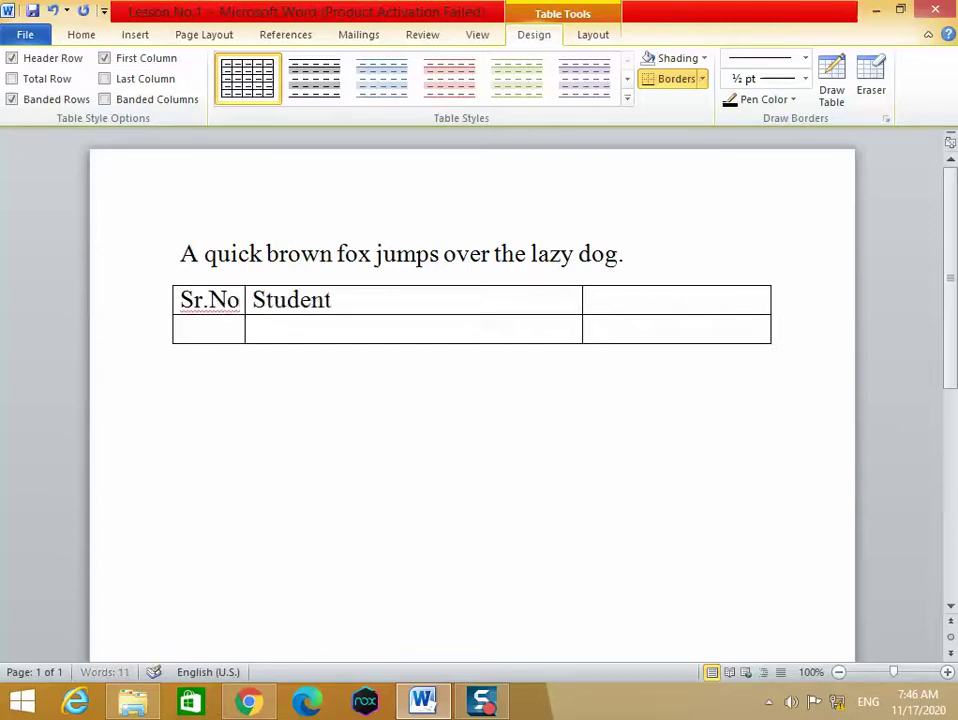
pyautogui.write('s Name')
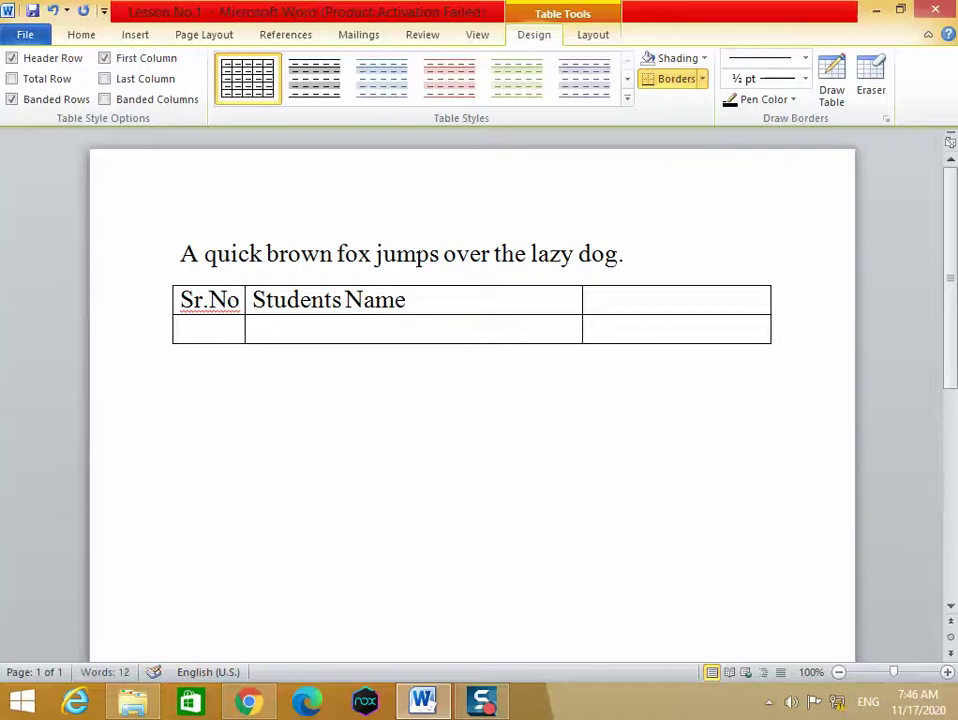
pyautogui.press('Tab')
pyautogui.write('Class')
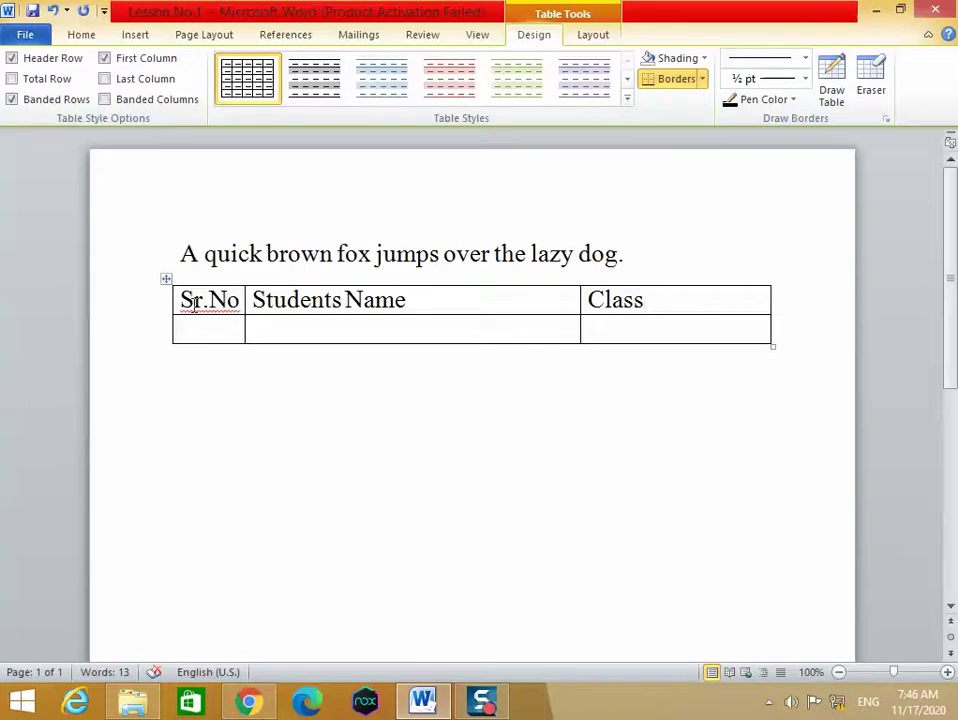
pyautogui.moveTo(180, 300); pyautogui.dragTo(533, 294)
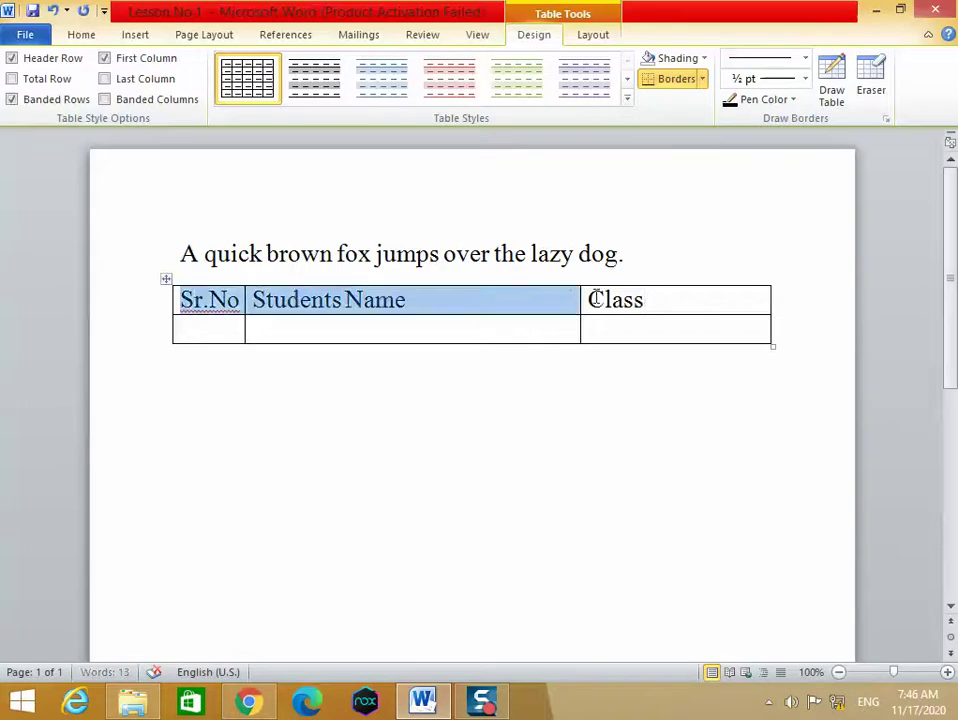
pyautogui.moveTo(595, 298); pyautogui.dragTo(667, 297)
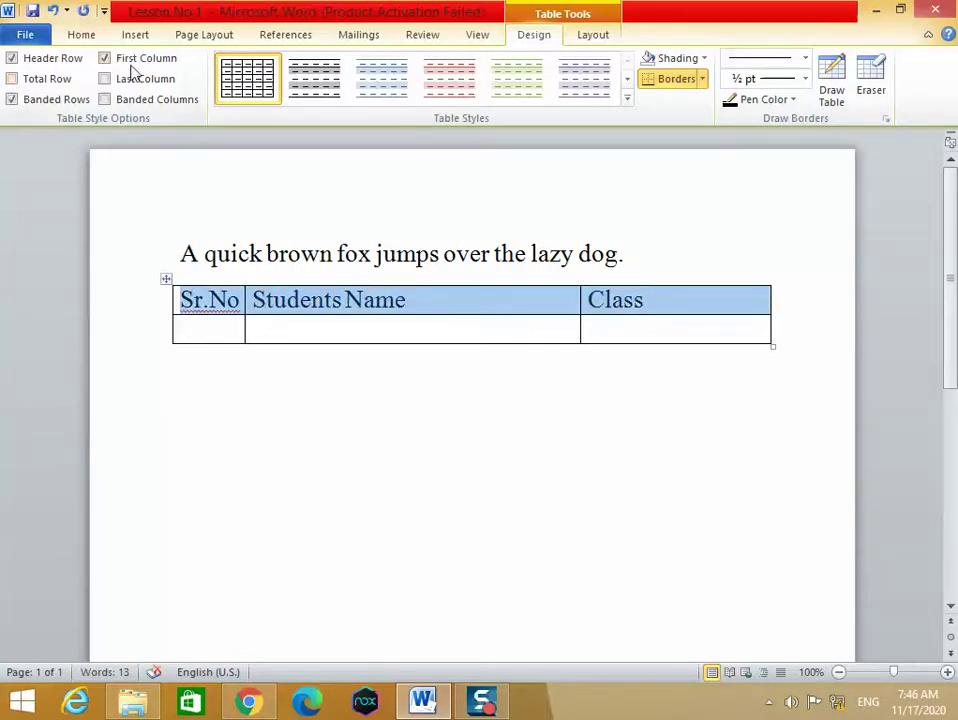
# Center the Sr.No, Students Name and Class header text, then move the caret into row two.
pyautogui.click(82, 35)
pyautogui.click(361, 93)
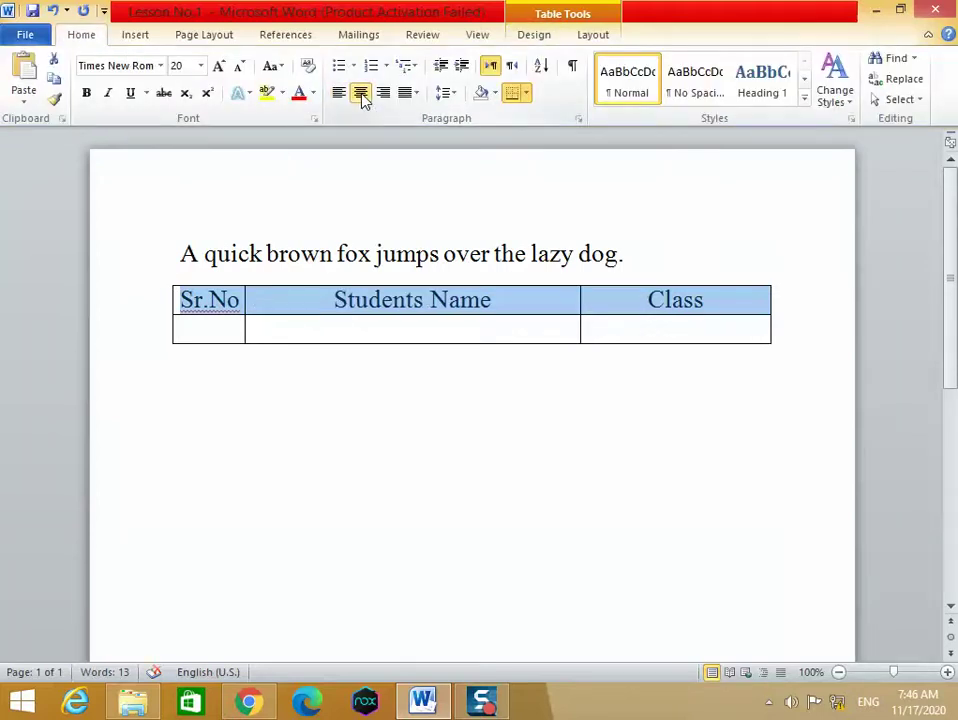
pyautogui.click(130, 35)
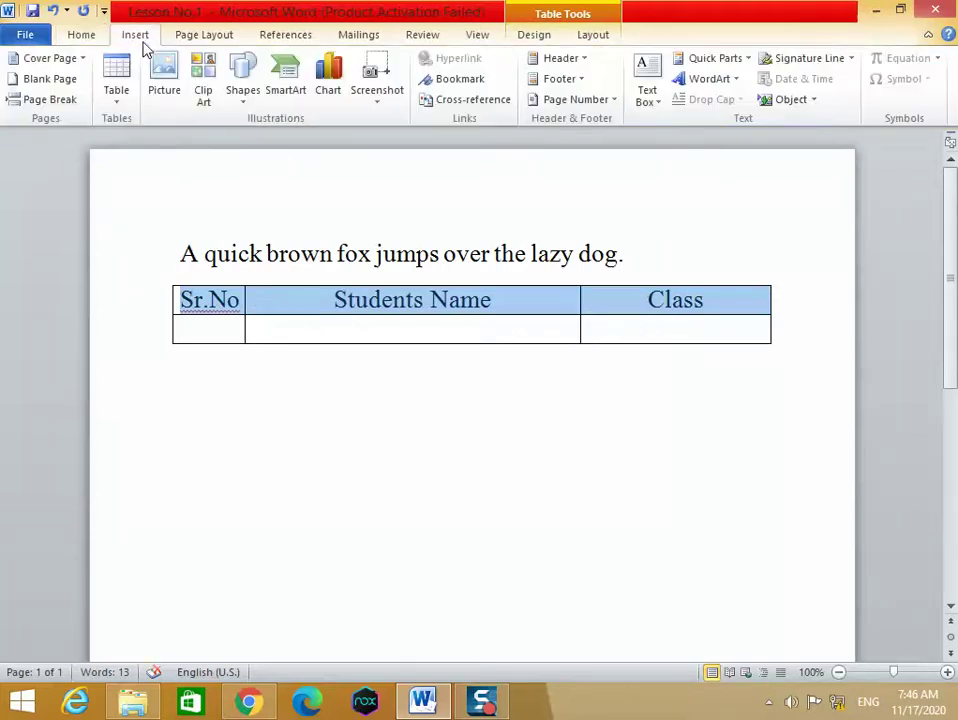
pyautogui.click(388, 333)
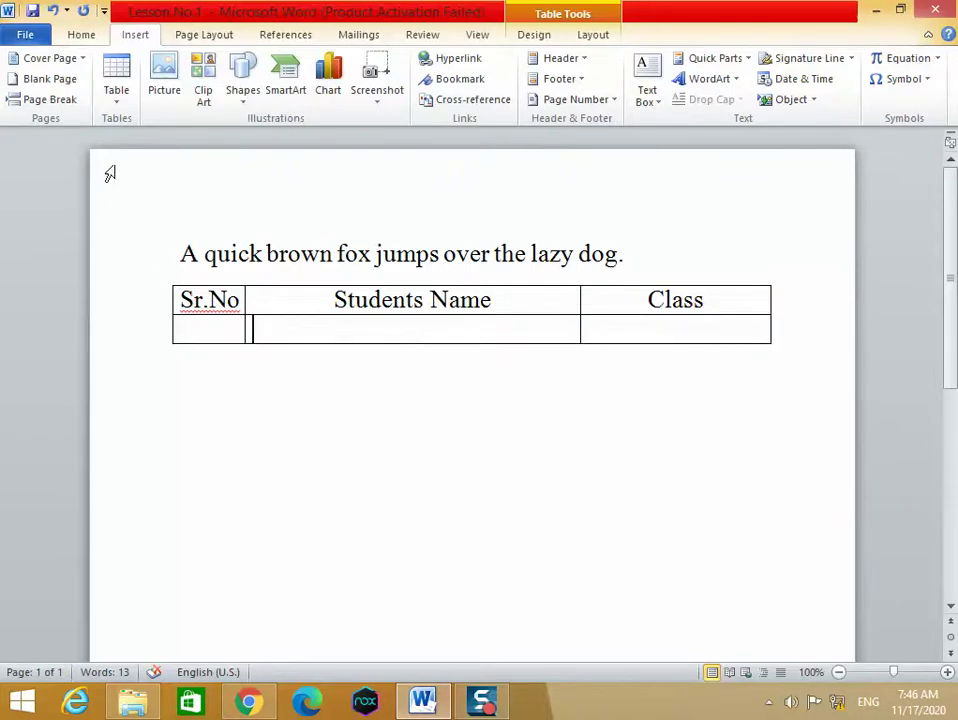
pyautogui.click(118, 95)
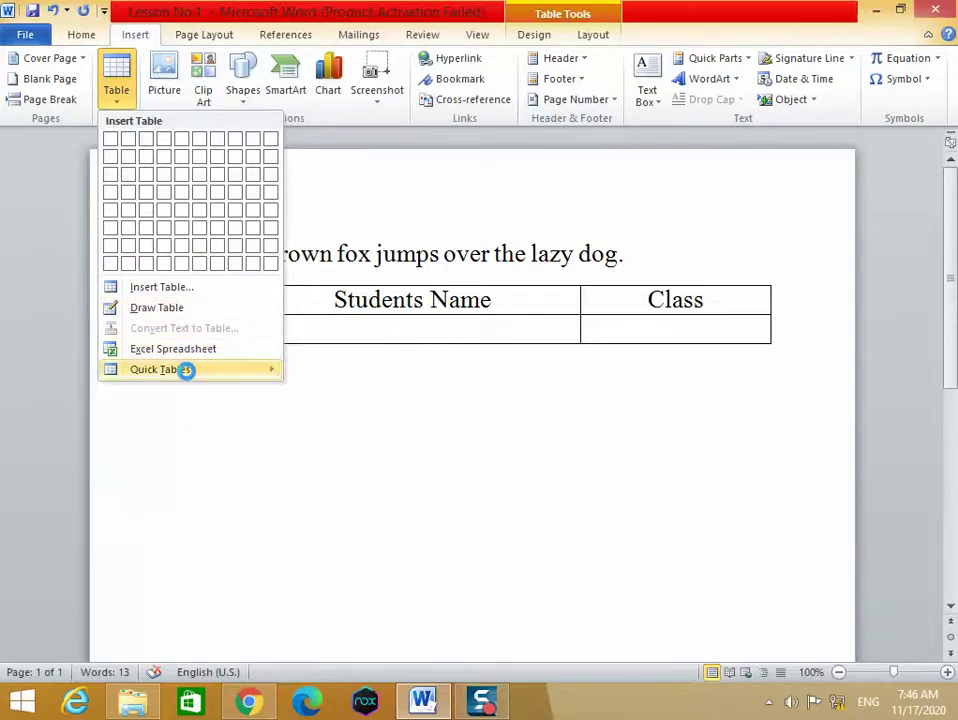
pyautogui.moveTo(197, 379)
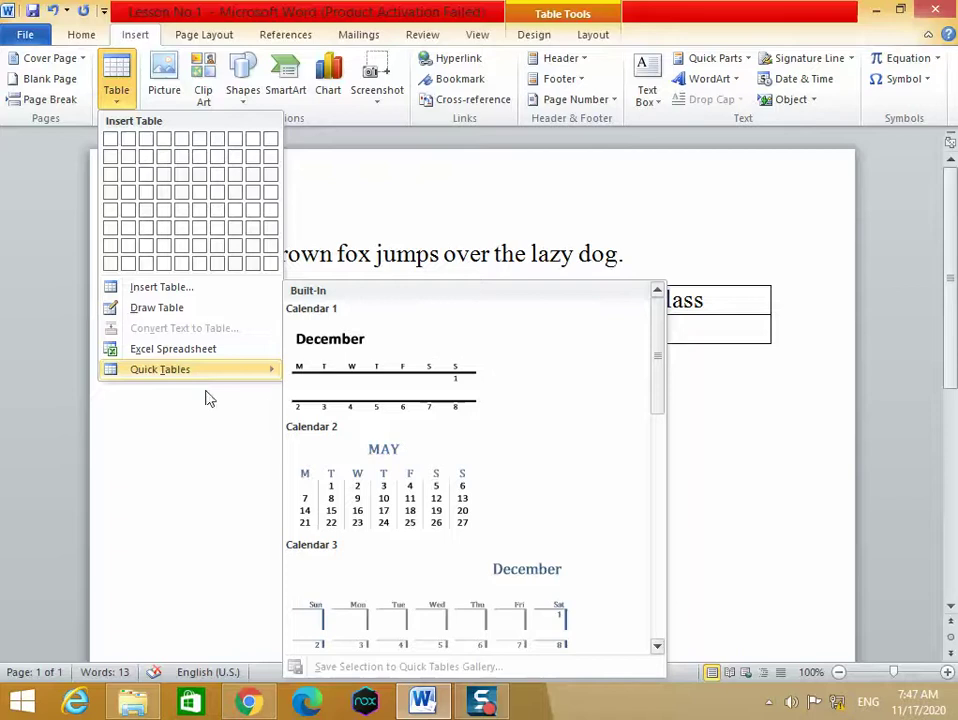
pyautogui.click(707, 436)
pyautogui.click(318, 338)
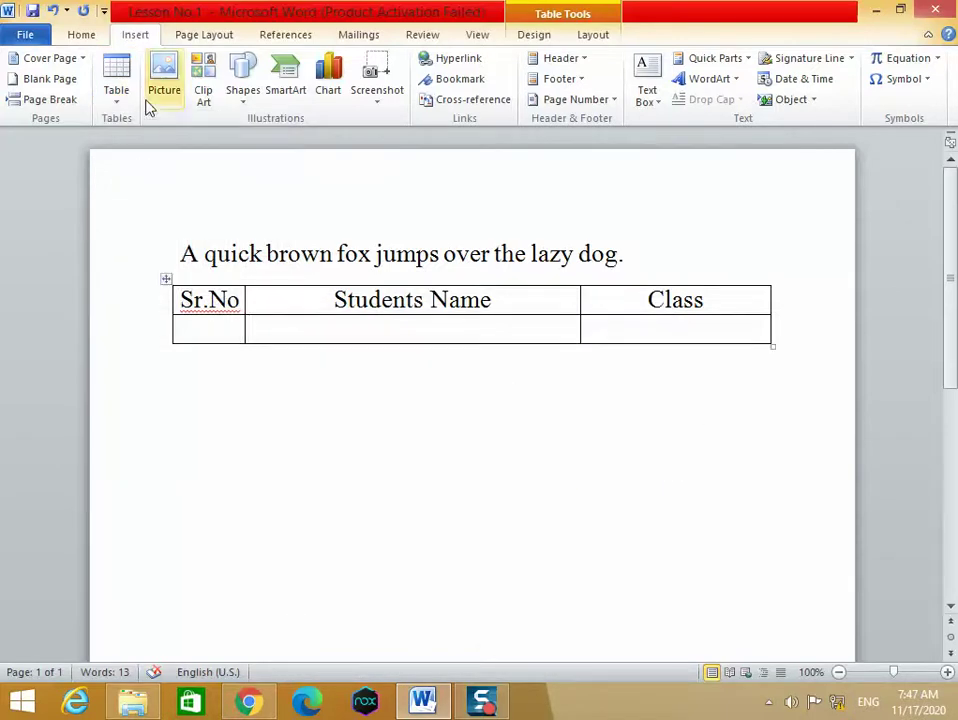
# Add a third and fourth blank row to the table, then place the caret below it.
pyautogui.click(799, 327)
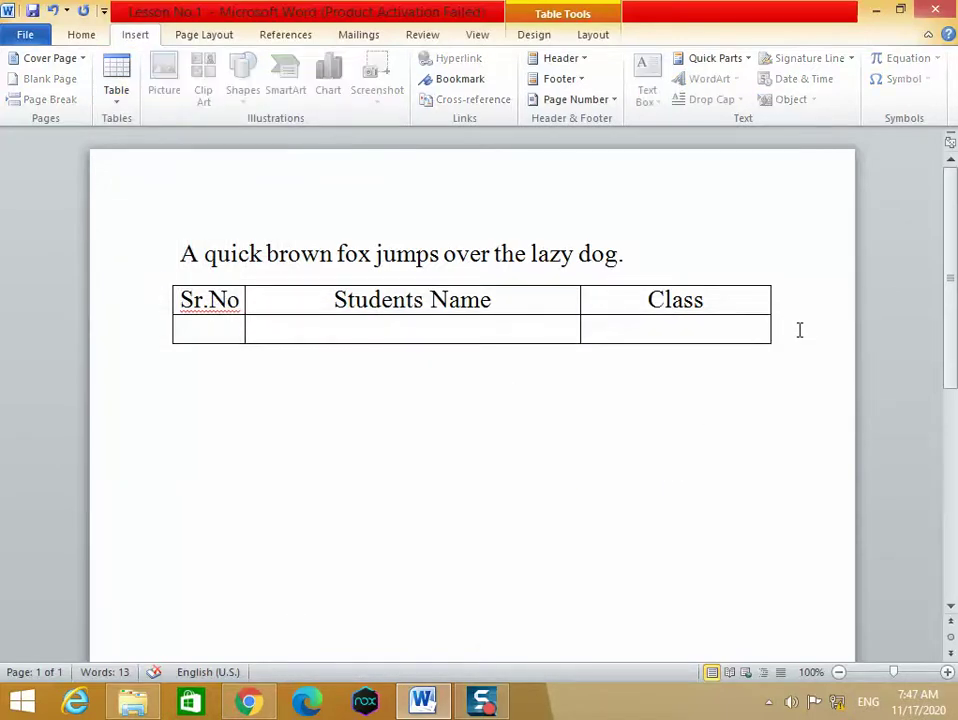
pyautogui.press('Return')
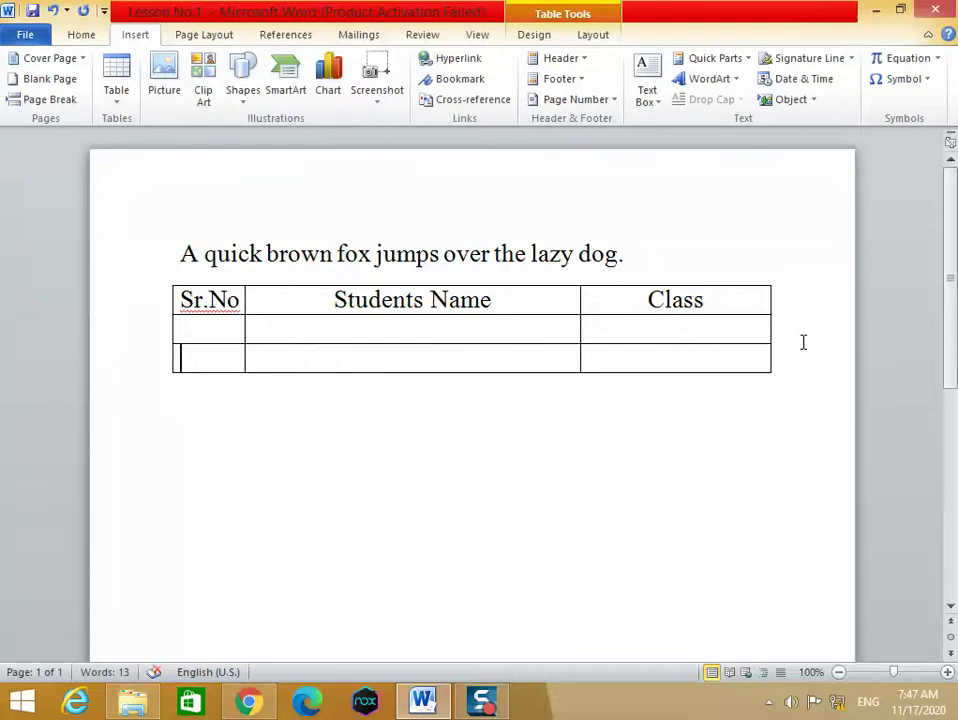
pyautogui.click(763, 361)
pyautogui.press('Tab')
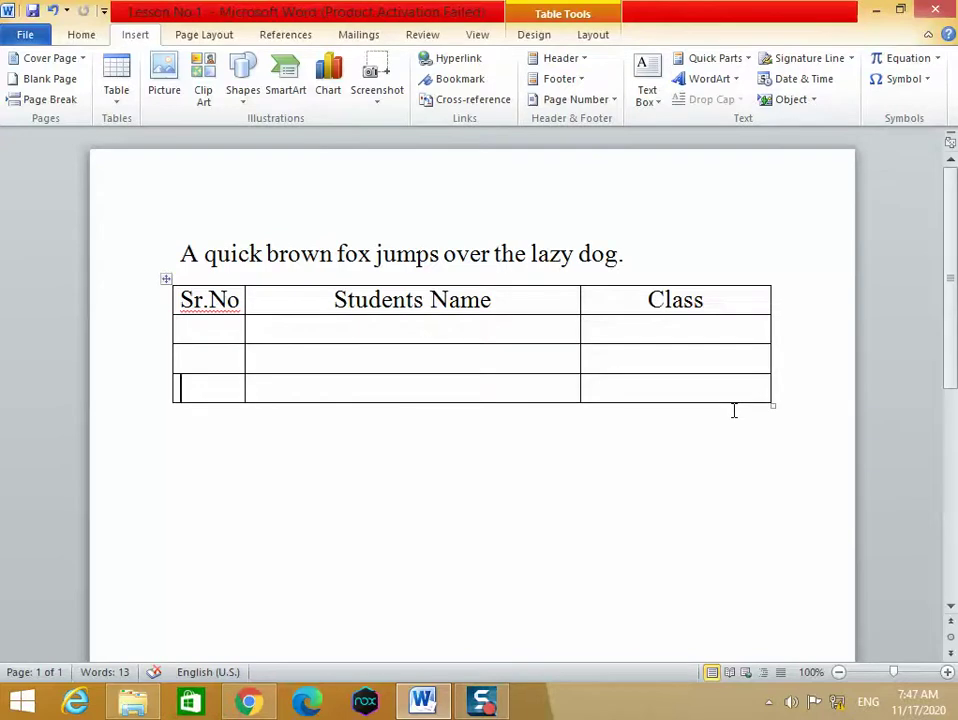
pyautogui.click(793, 399)
pyautogui.click(734, 499)
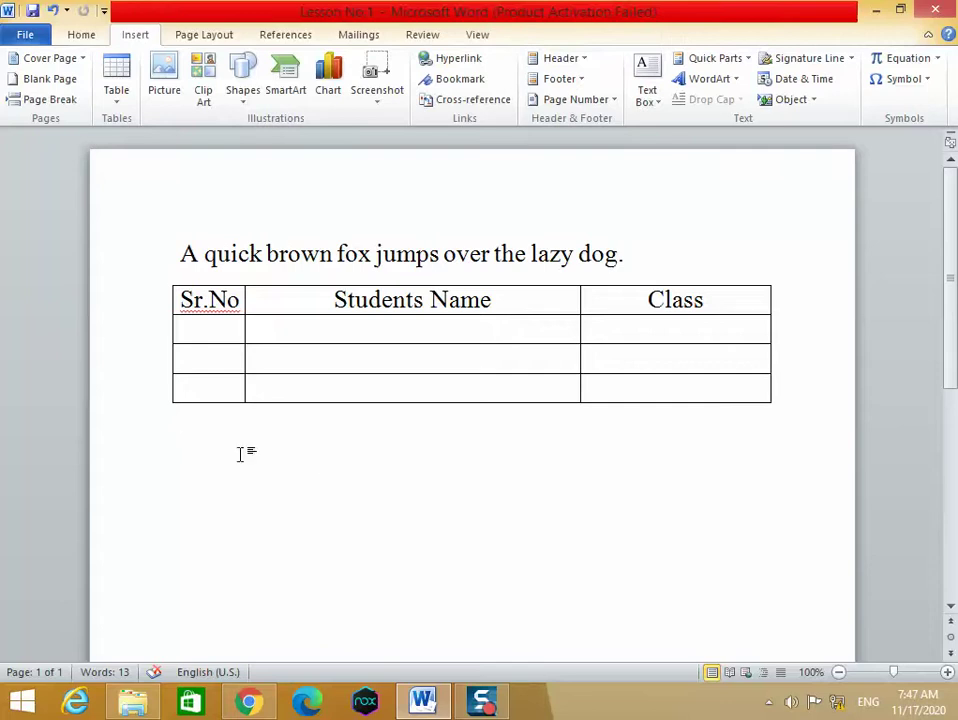
# Pick the M14 image from the Camera Roll folder in the Insert Picture dialog.
pyautogui.scroll(-4, 242, 451)
pyautogui.scroll(4, 240, 451)
pyautogui.click(160, 88)
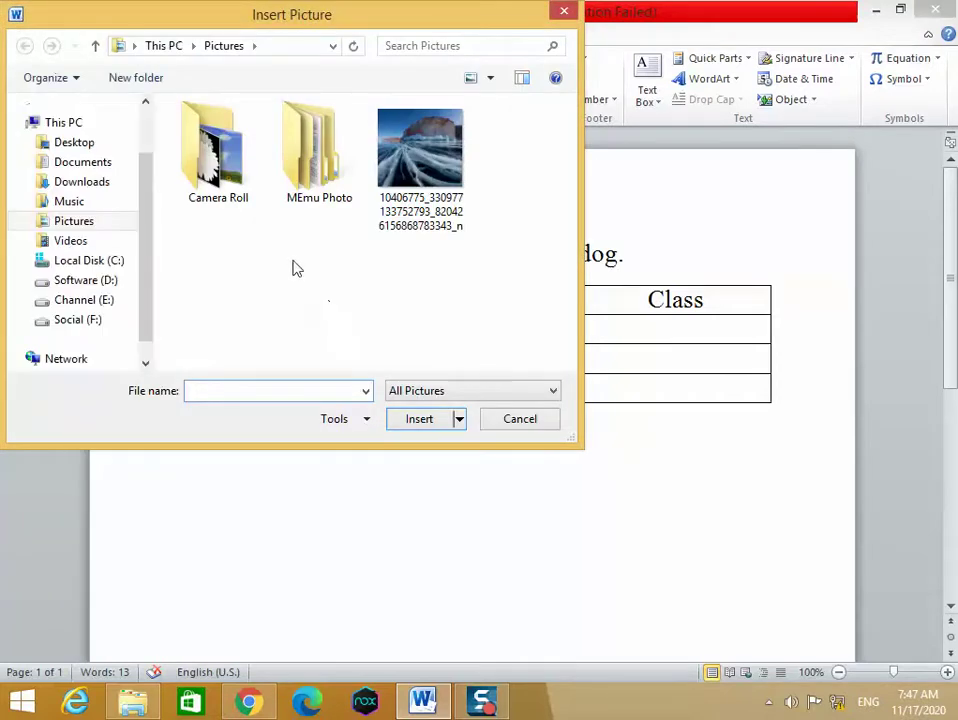
pyautogui.doubleClick(220, 175)
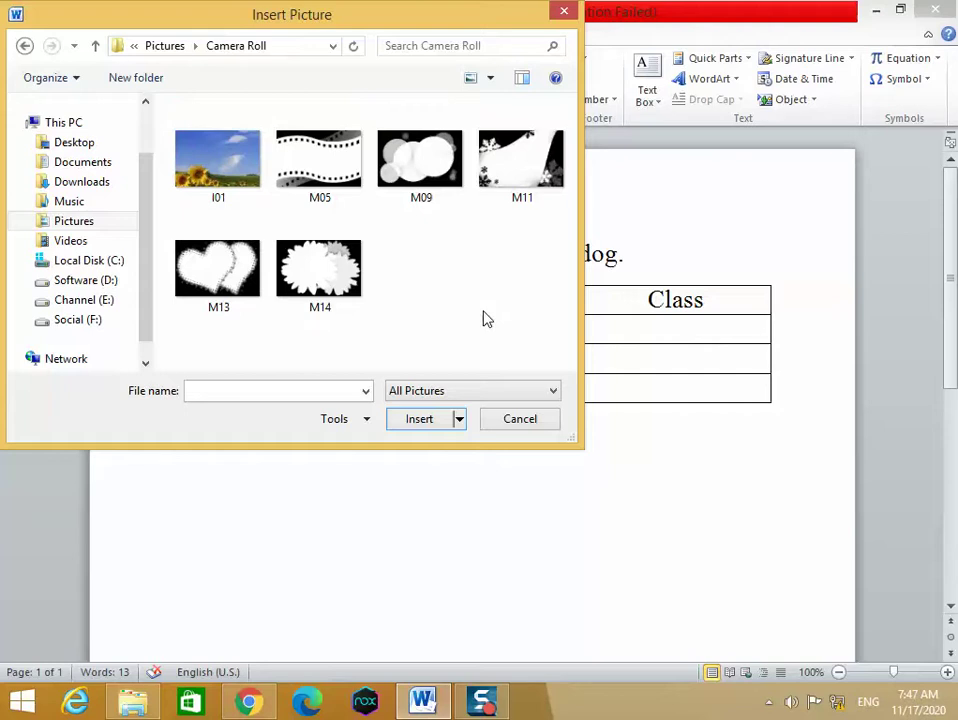
pyautogui.click(316, 280)
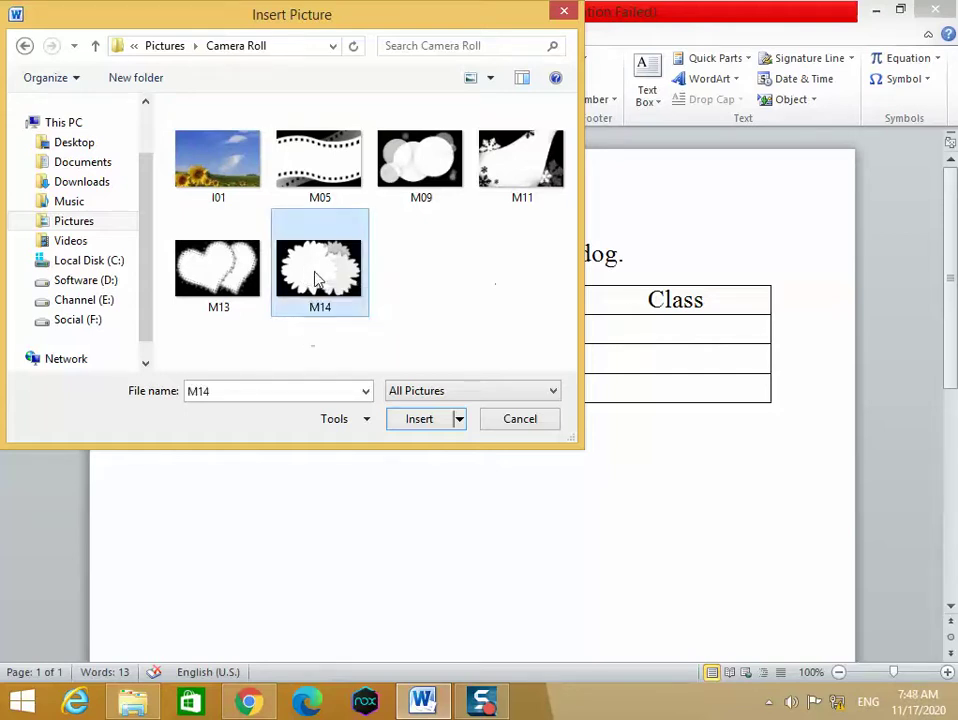
# Insert M14 and crop its right and left sides down to 4.33" by 4.54".
pyautogui.click(420, 420)
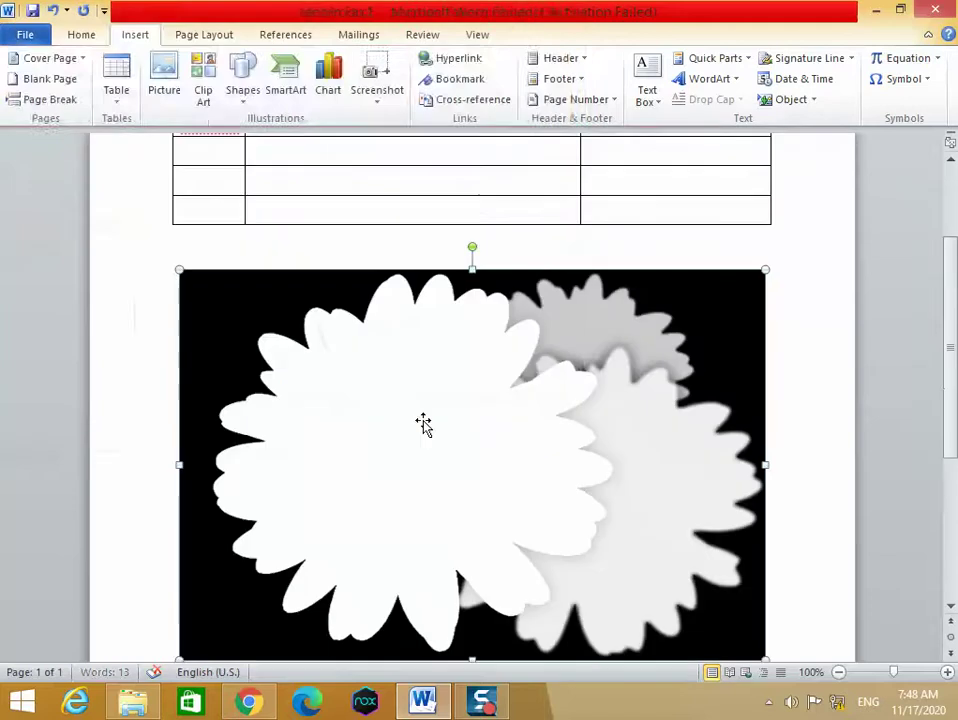
pyautogui.scroll(-1, 432, 420)
pyautogui.scroll(2, 432, 420)
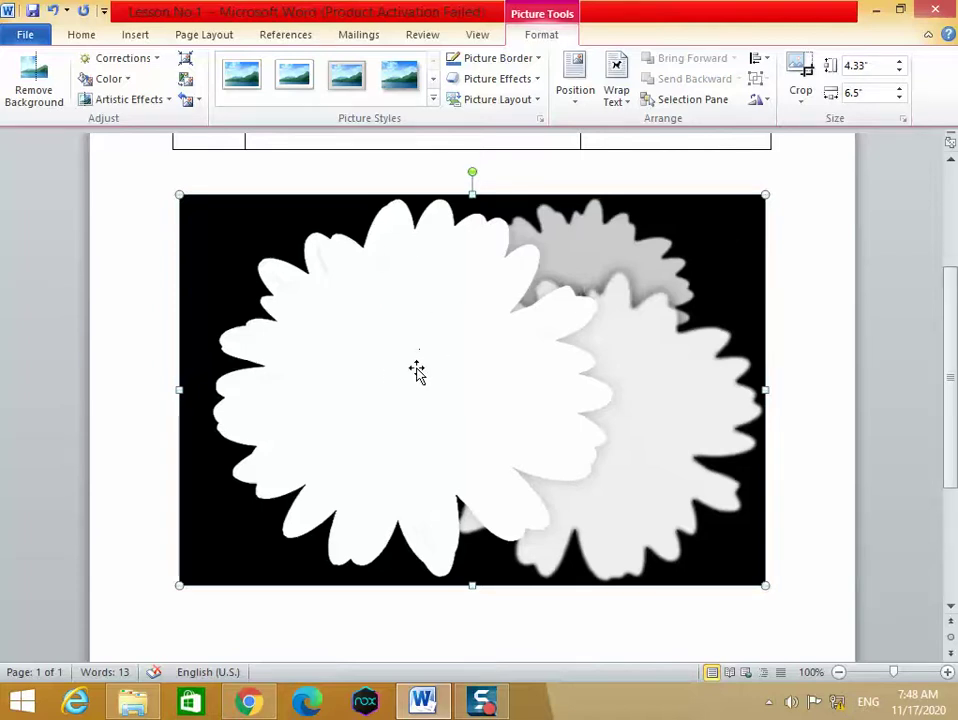
pyautogui.click(803, 68)
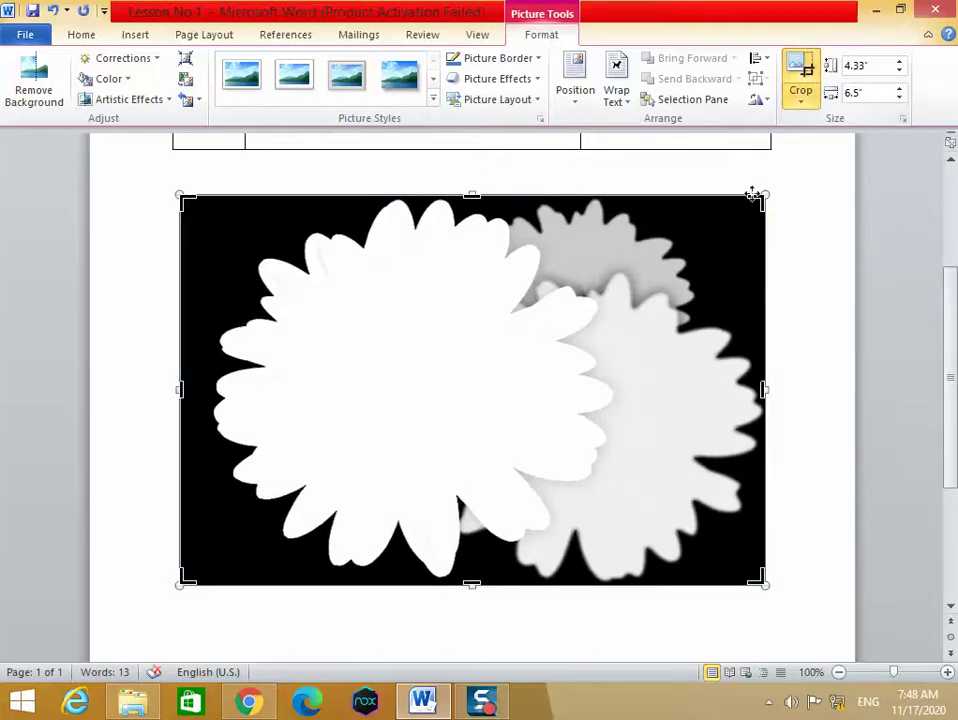
pyautogui.moveTo(757, 201); pyautogui.dragTo(615, 196)
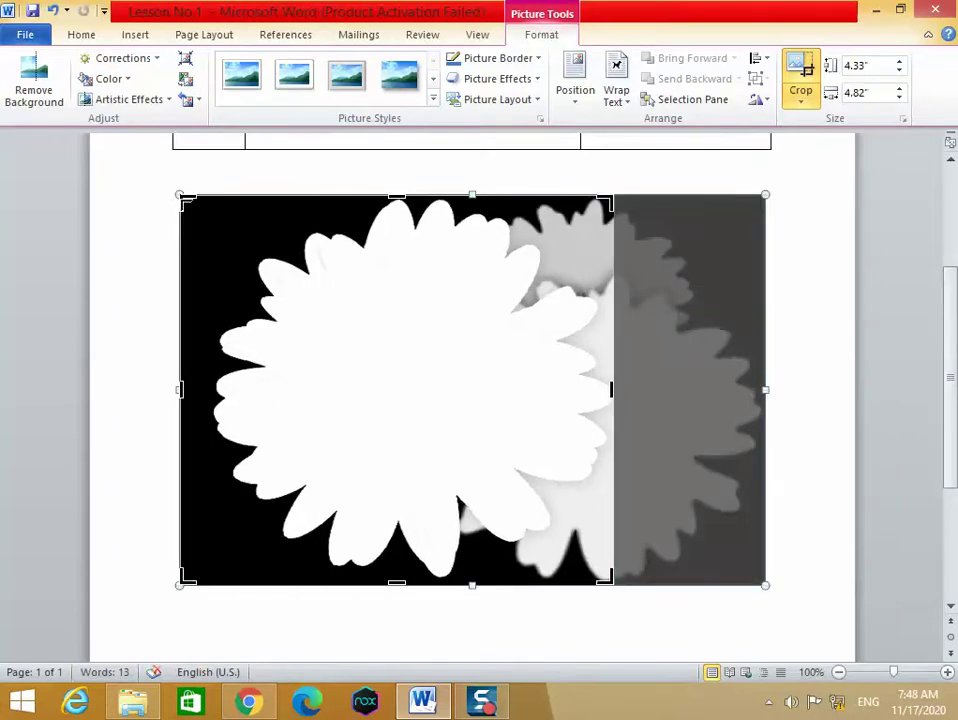
pyautogui.moveTo(180, 198); pyautogui.dragTo(206, 195)
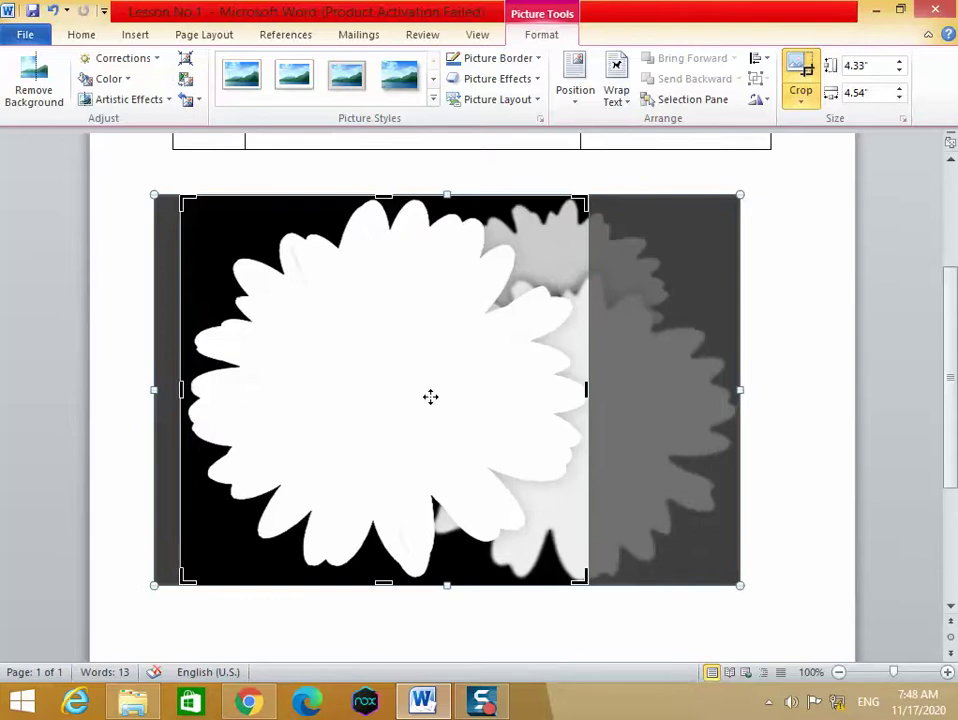
pyautogui.click(115, 500)
pyautogui.click(347, 446)
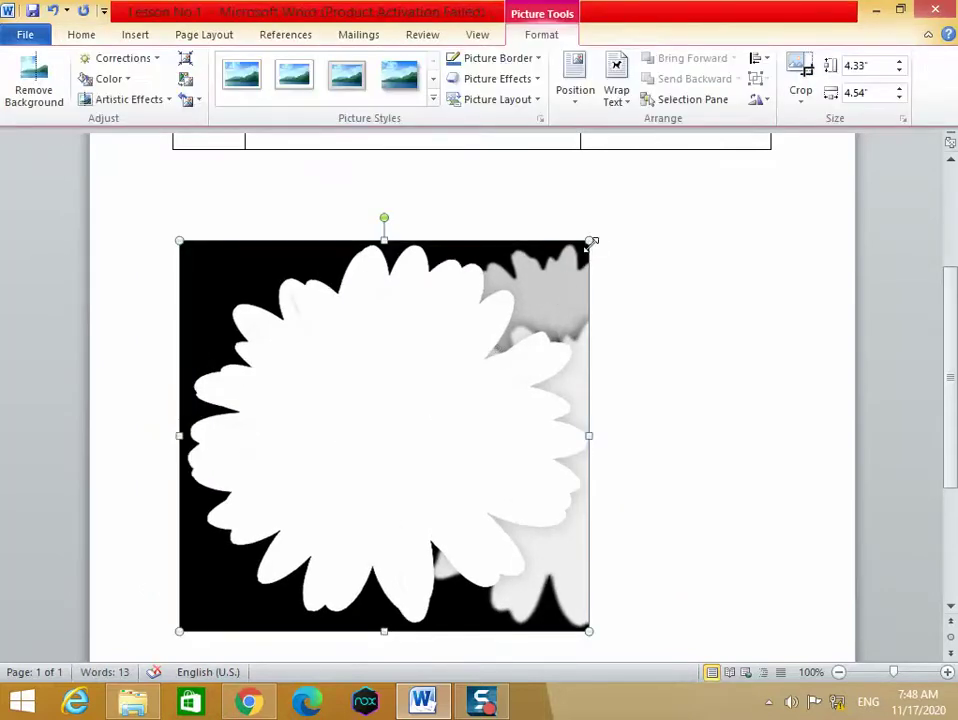
# Shrink the cropped flower picture with its corner handle to about 1.5" by 1.57".
pyautogui.moveTo(591, 242); pyautogui.dragTo(362, 470)
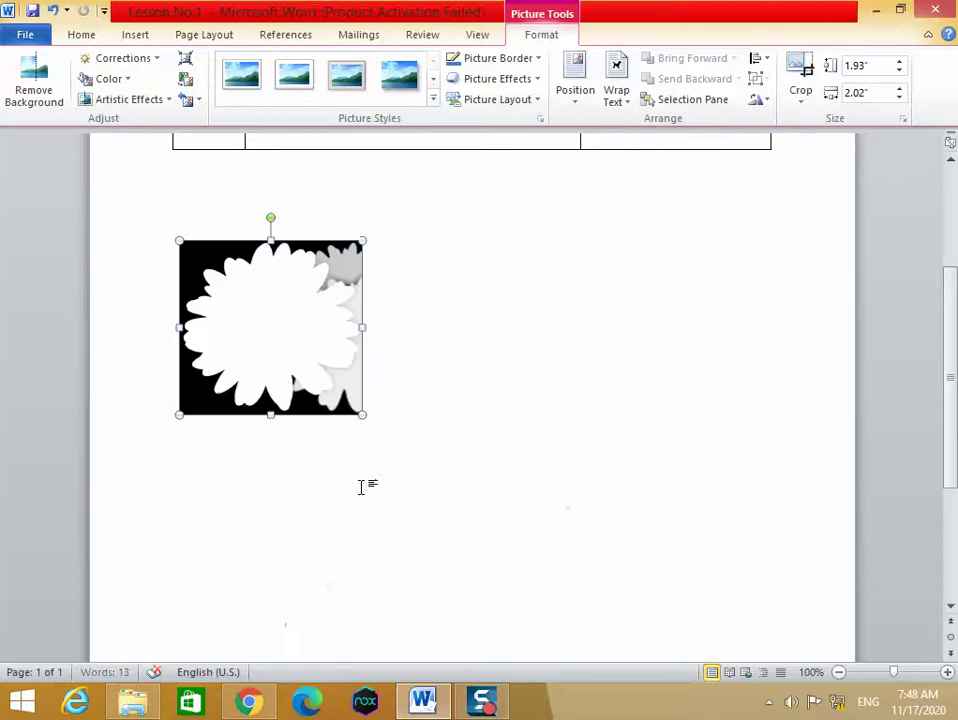
pyautogui.click(296, 345)
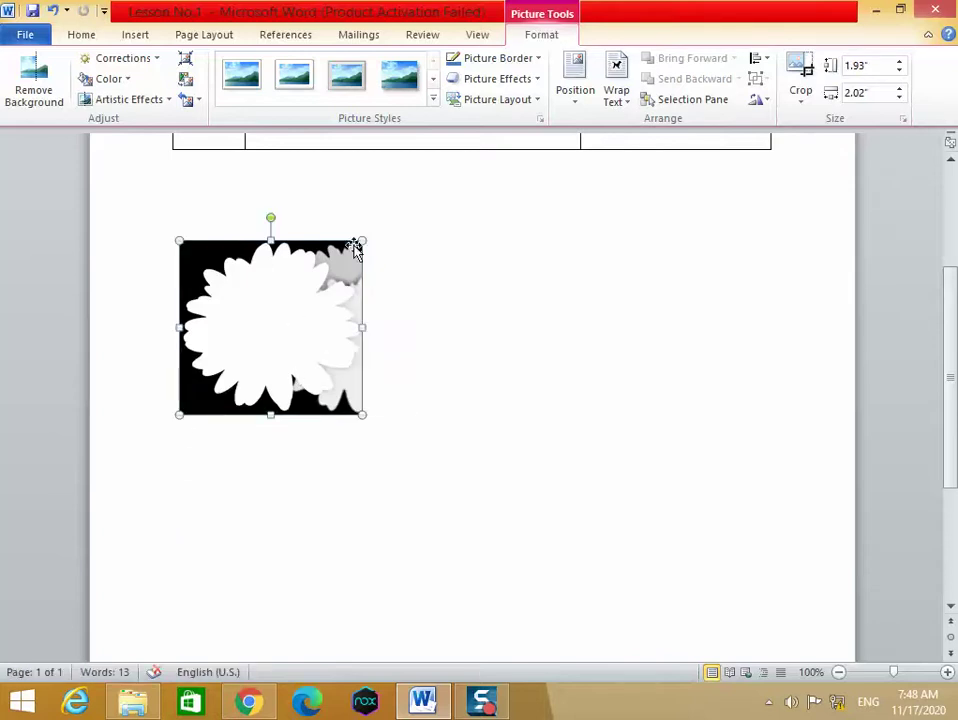
pyautogui.moveTo(355, 247); pyautogui.dragTo(321, 300)
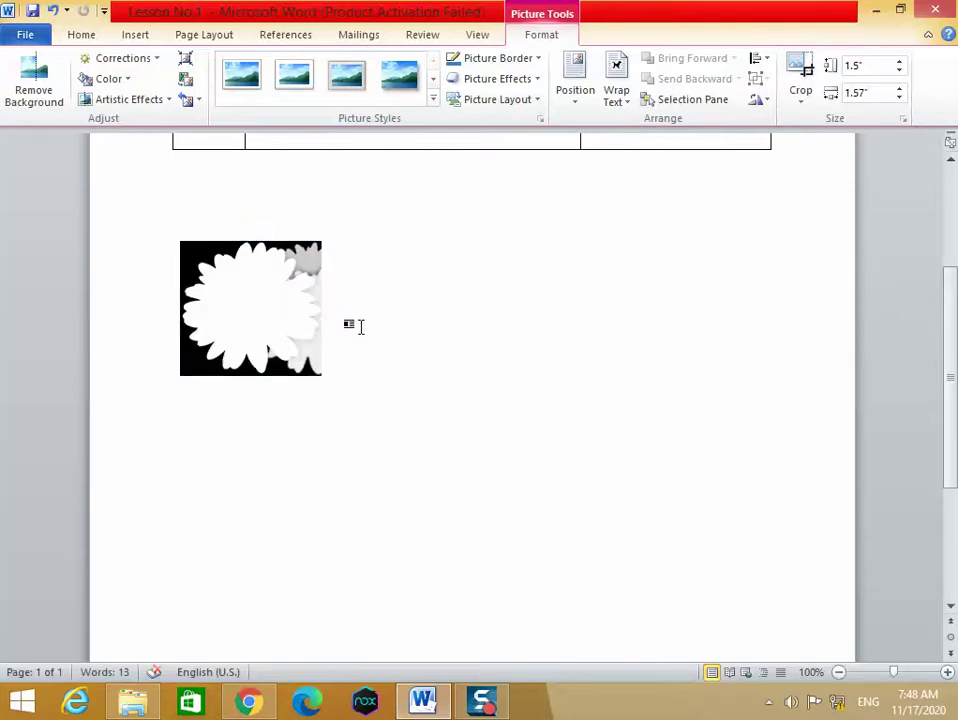
pyautogui.click(361, 327)
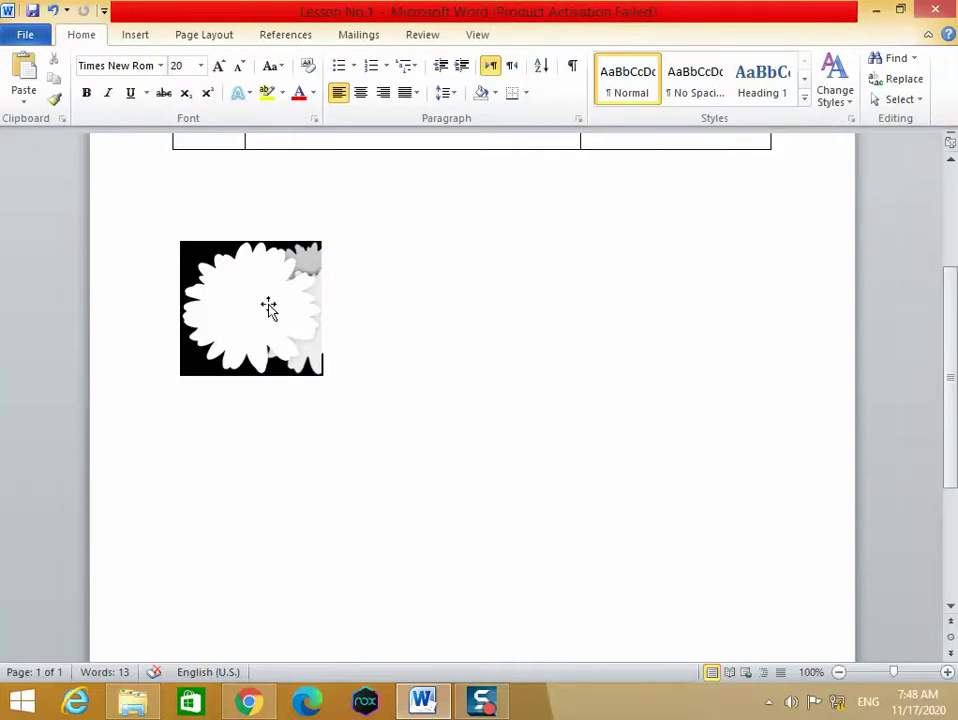
pyautogui.moveTo(267, 310); pyautogui.dragTo(265, 310)
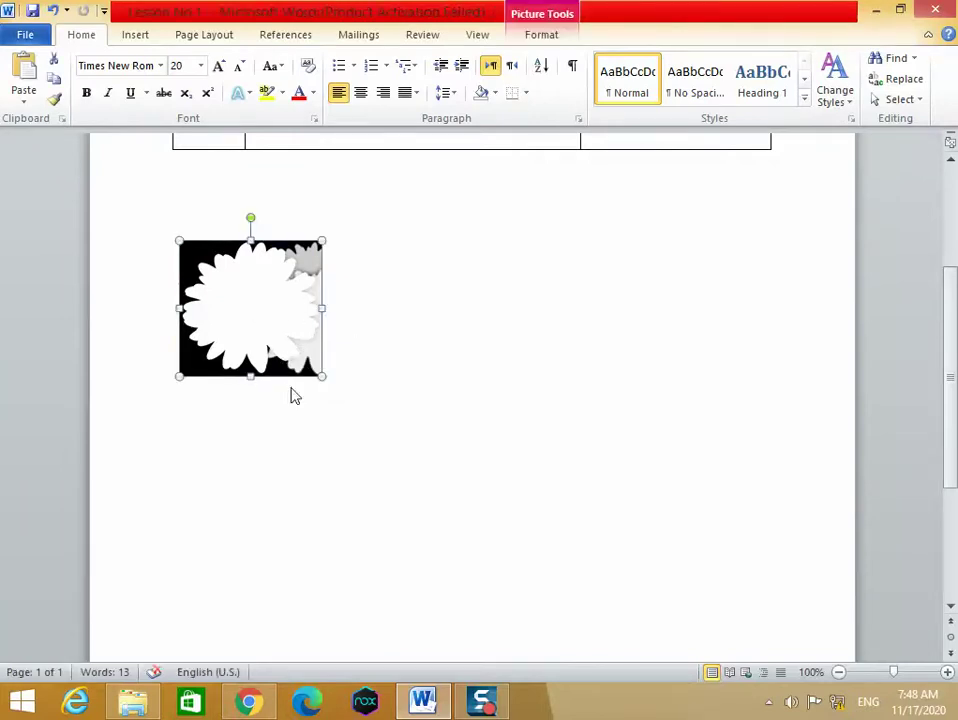
pyautogui.click(334, 350)
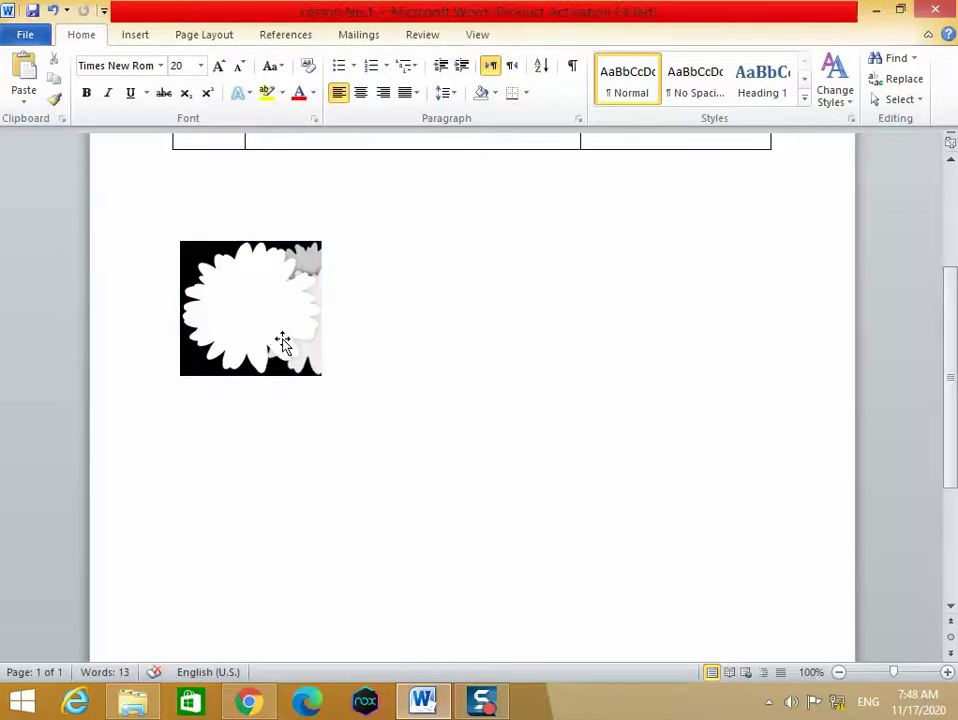
pyautogui.click(274, 343)
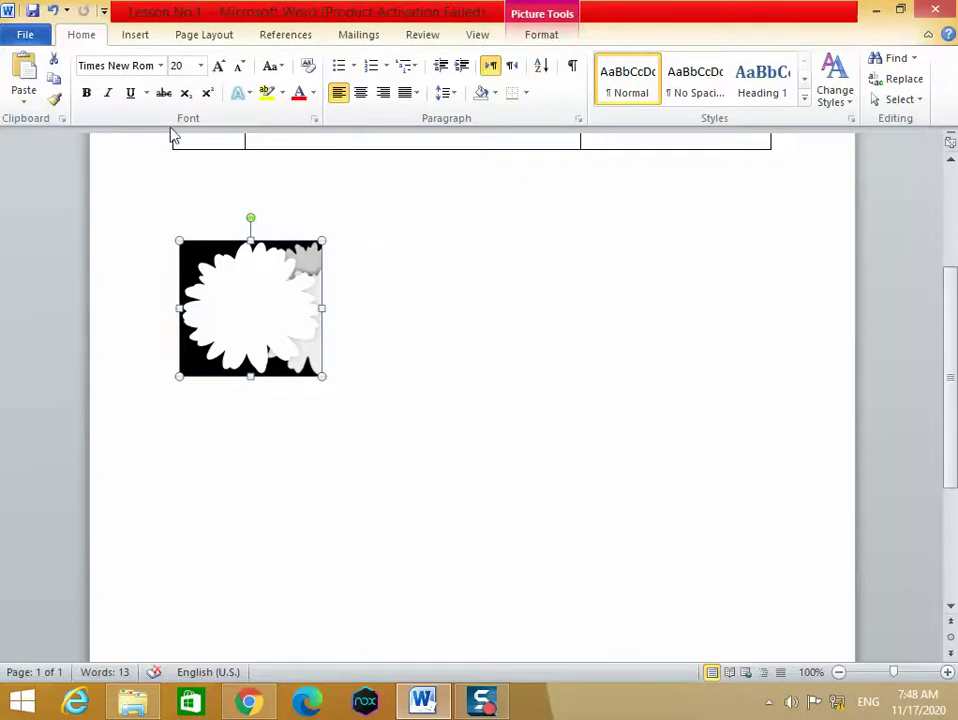
pyautogui.click(136, 38)
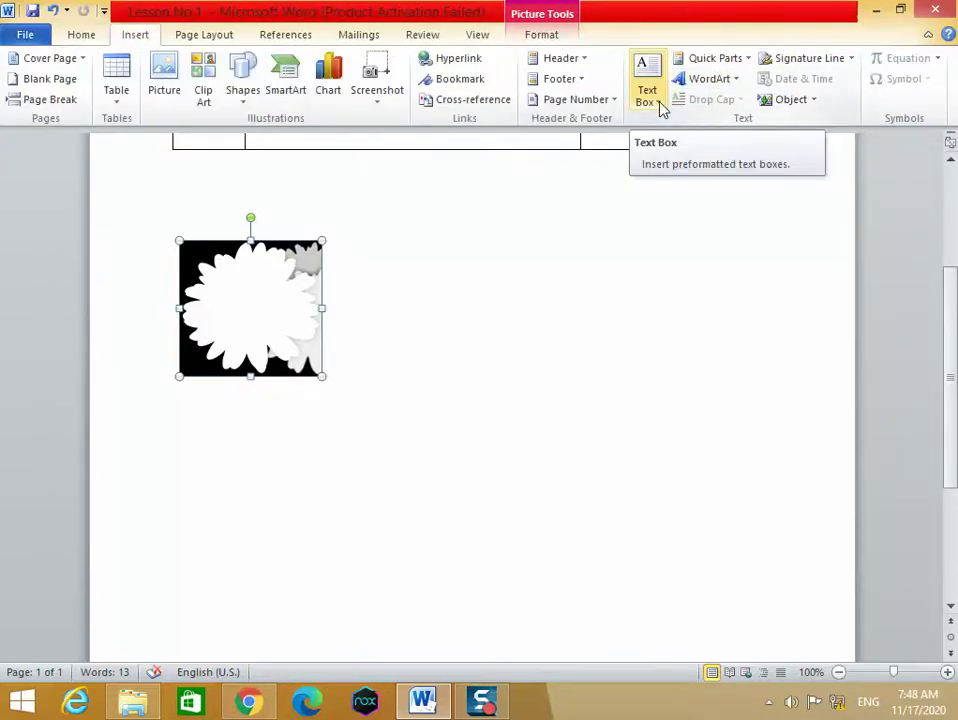
pyautogui.click(660, 108)
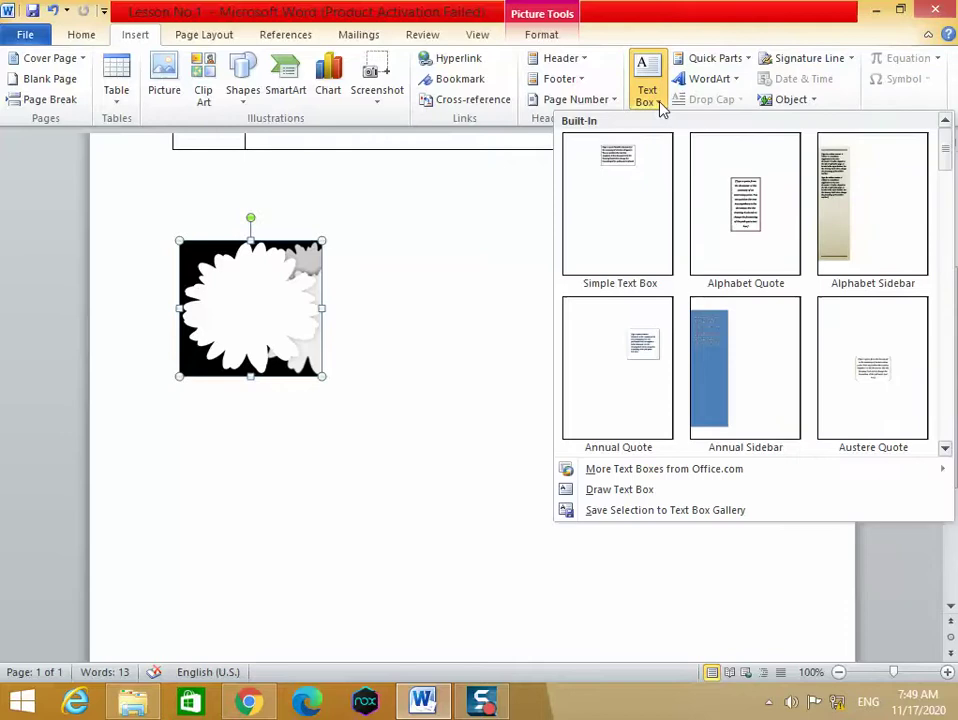
pyautogui.click(660, 108)
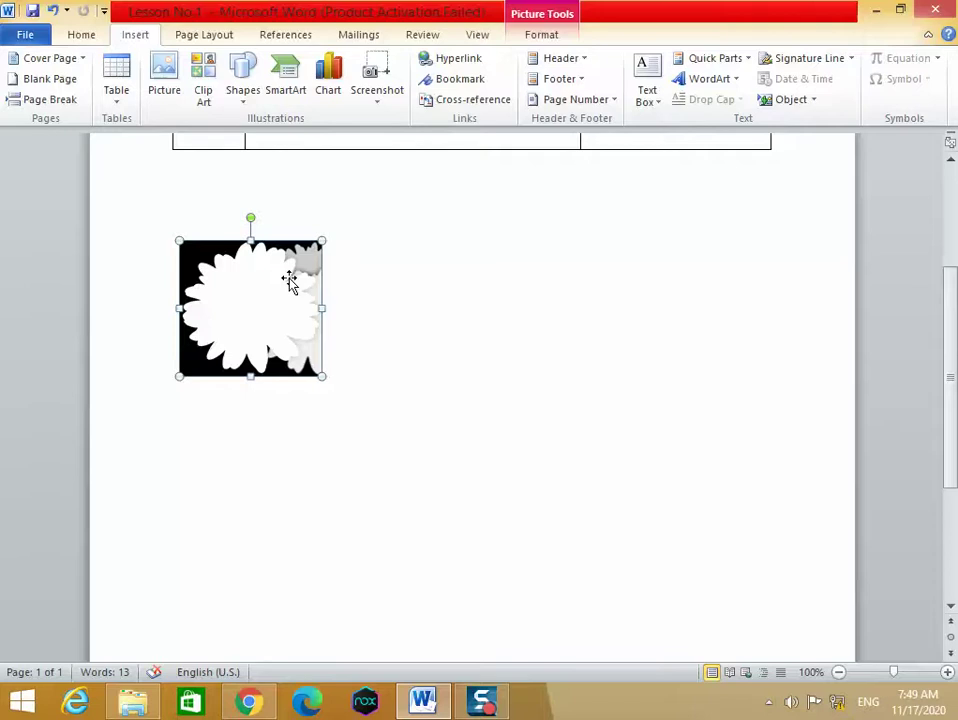
# Set the flower picture's text wrapping to In Front of Text from Page Layout.
pyautogui.click(210, 36)
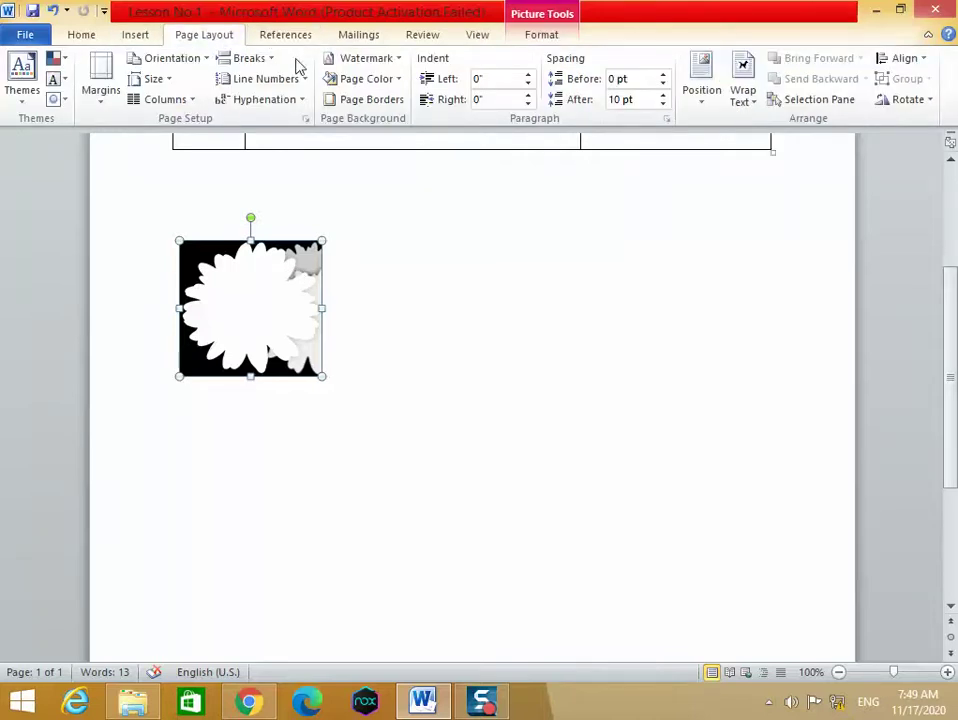
pyautogui.click(703, 112)
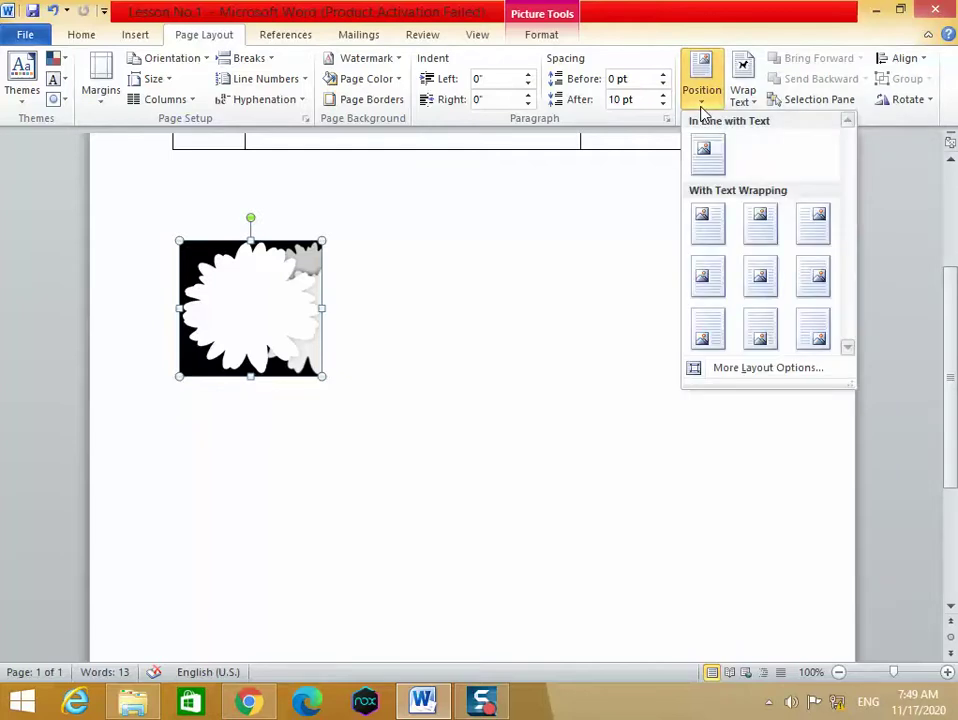
pyautogui.click(757, 108)
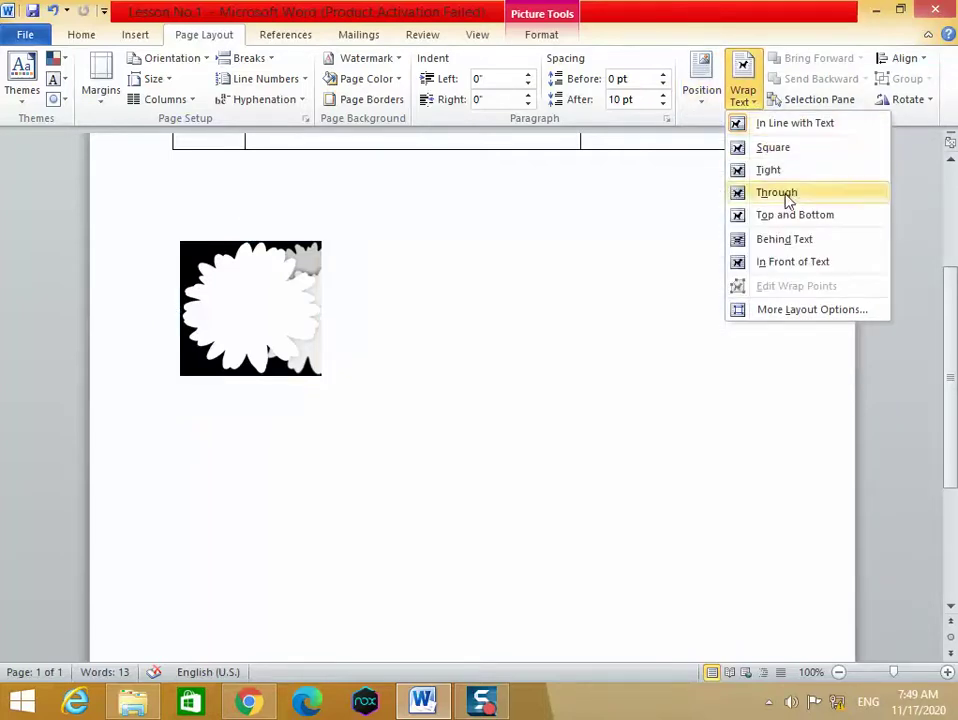
pyautogui.click(786, 262)
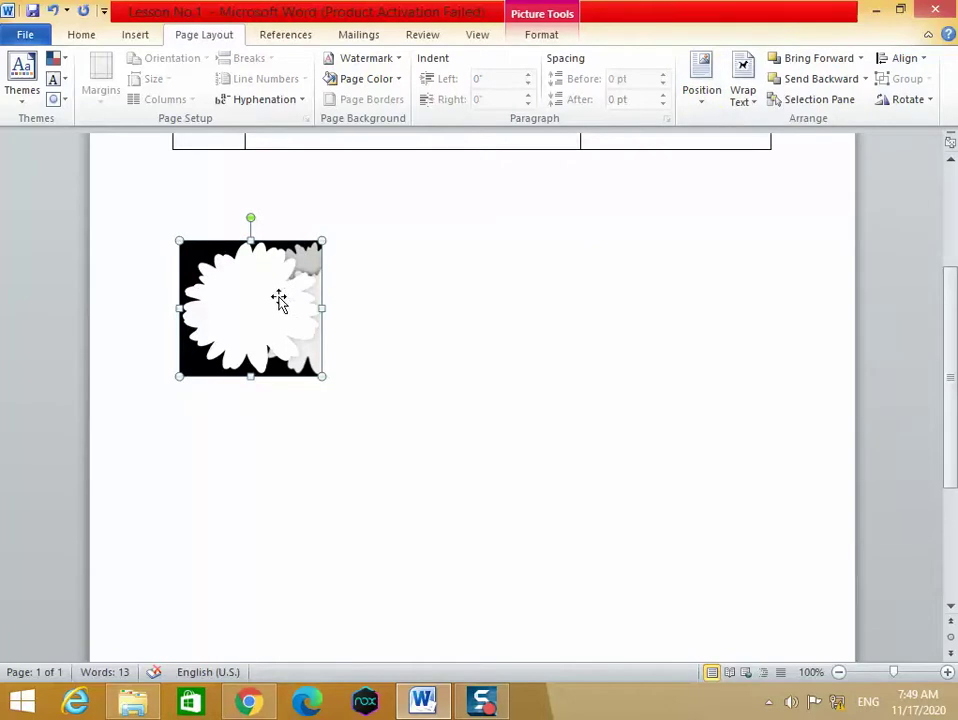
# Drag the floating flower picture to the left margin just below the table.
pyautogui.moveTo(280, 300)
pyautogui.mouseDown()
pyautogui.moveTo(427, 293)
pyautogui.moveTo(421, 305)
pyautogui.moveTo(549, 304)
pyautogui.moveTo(492, 241)
pyautogui.moveTo(669, 321)
pyautogui.mouseUp()
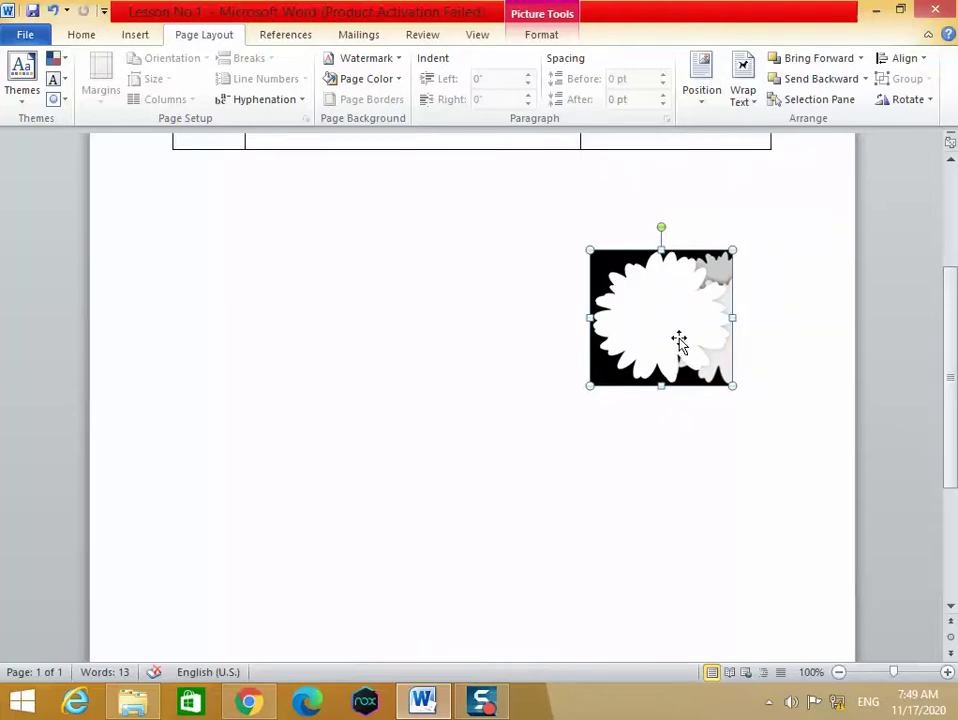
pyautogui.moveTo(677, 341)
pyautogui.mouseDown()
pyautogui.moveTo(493, 281)
pyautogui.moveTo(505, 552)
pyautogui.moveTo(620, 369)
pyautogui.moveTo(382, 296)
pyautogui.mouseUp()
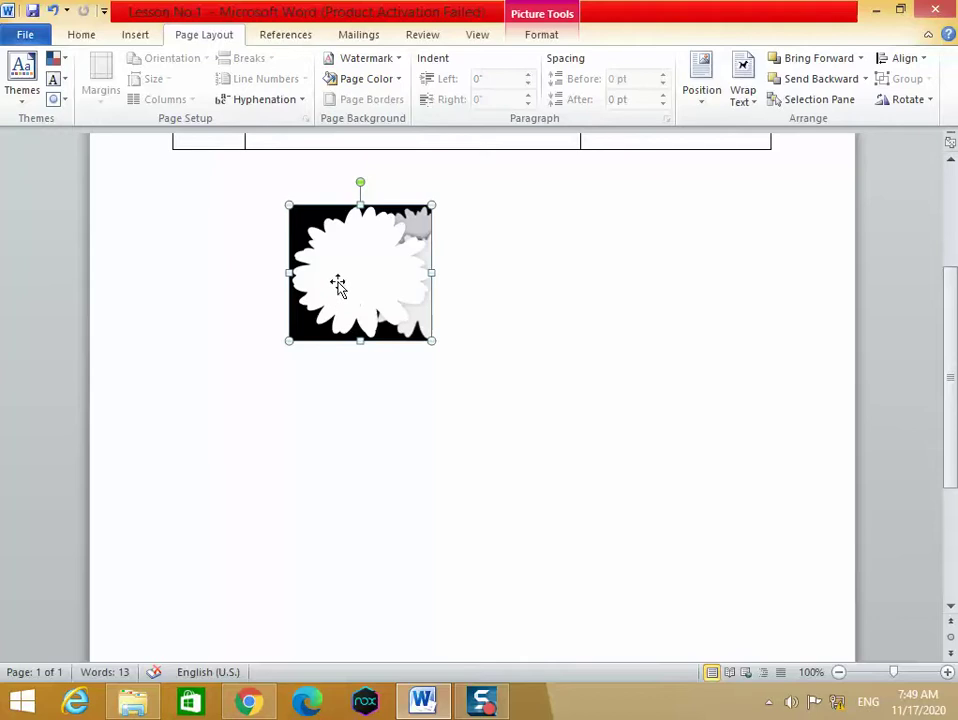
pyautogui.moveTo(344, 290)
pyautogui.mouseDown()
pyautogui.moveTo(715, 254)
pyautogui.moveTo(232, 278)
pyautogui.mouseUp()
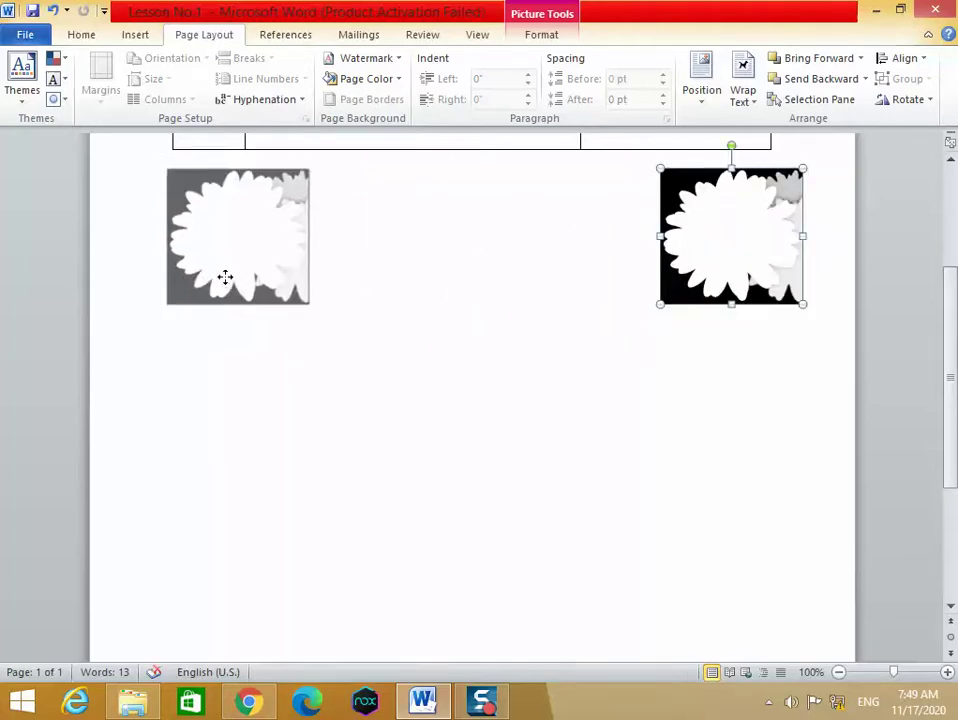
pyautogui.click(366, 280)
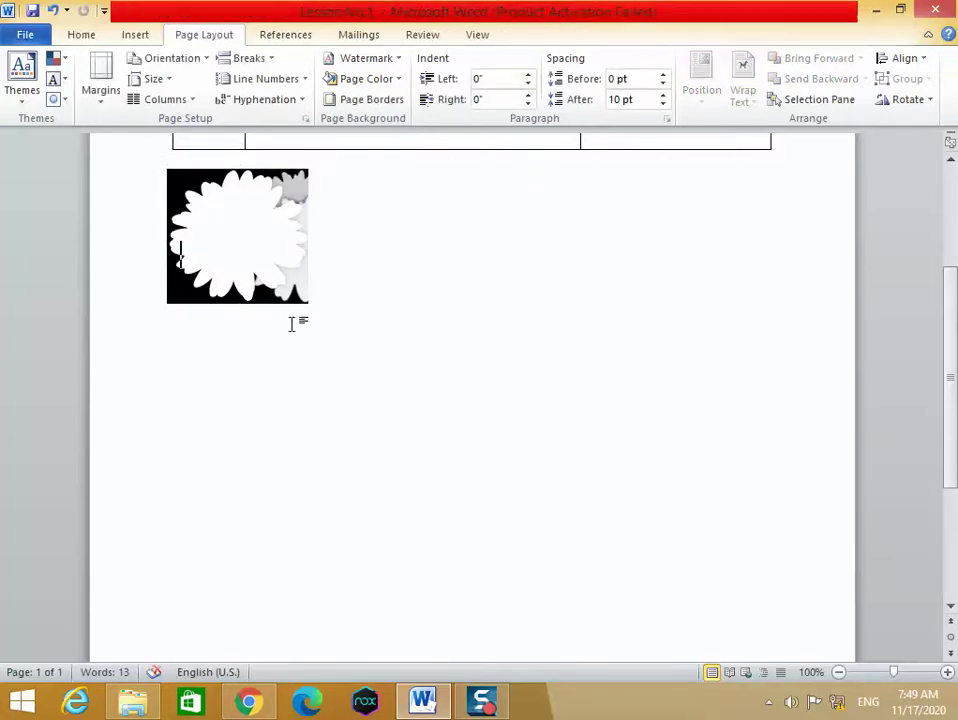
pyautogui.click(136, 35)
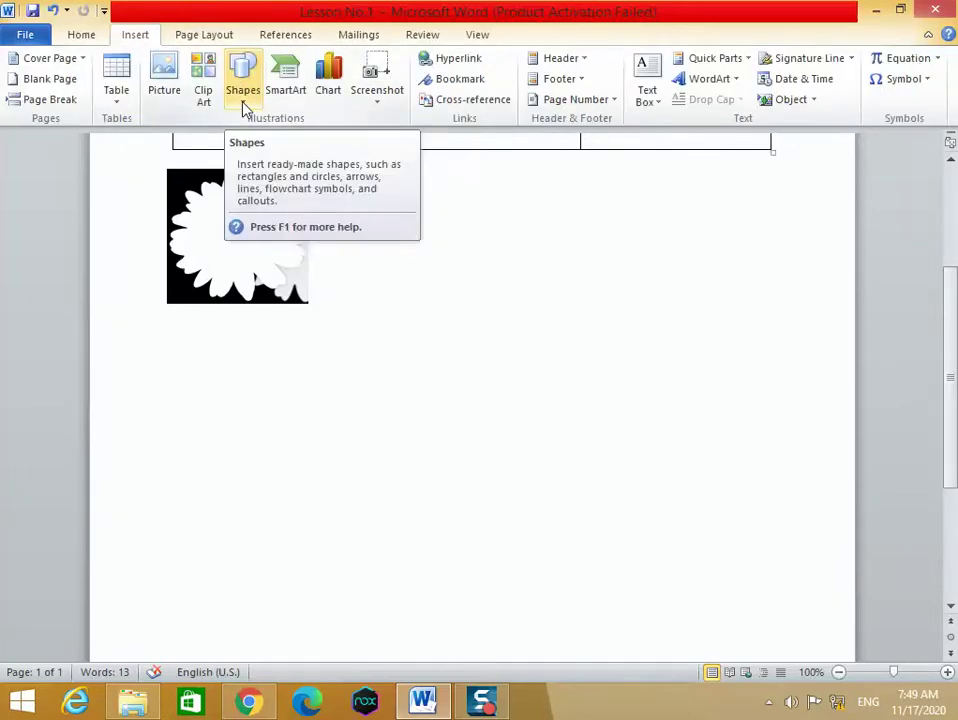
# Nudge the flower picture so it sits below the table's left end.
pyautogui.click(244, 108)
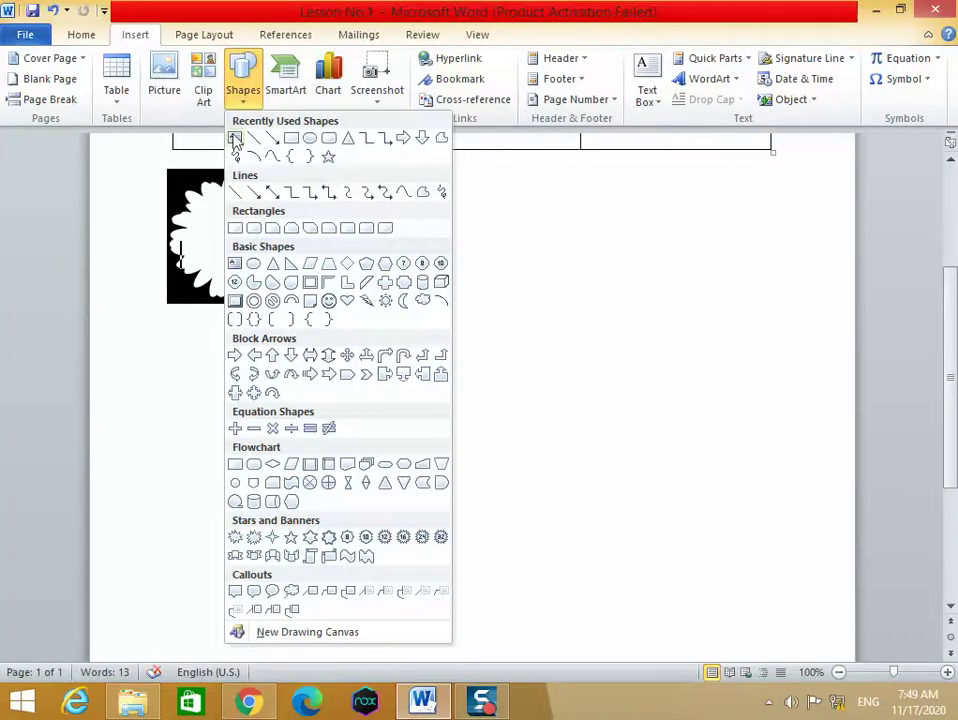
pyautogui.click(163, 325)
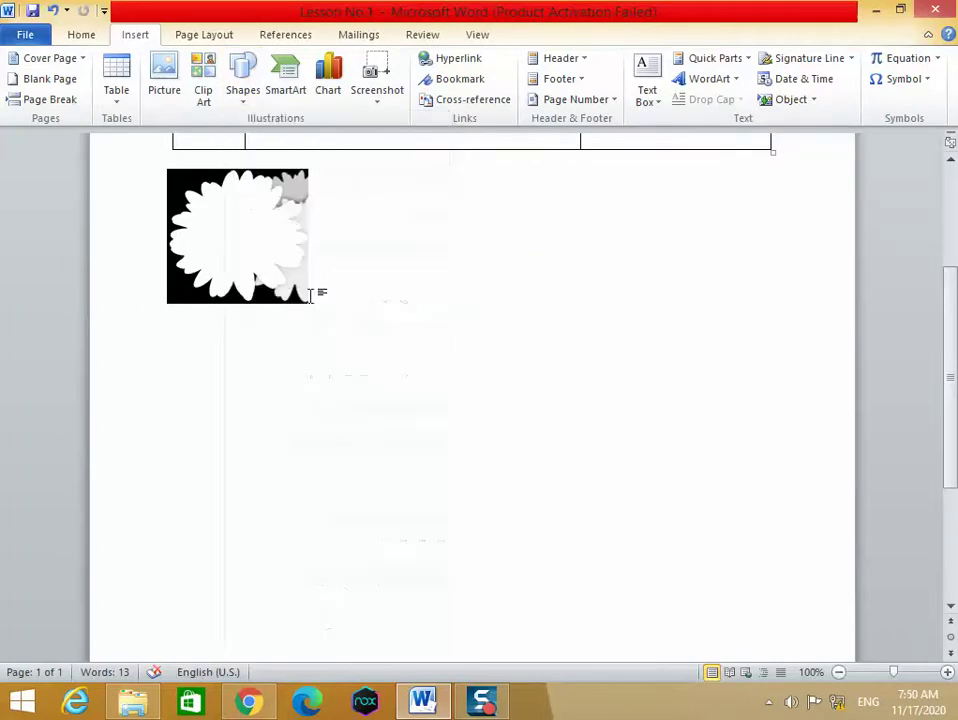
pyautogui.click(222, 265)
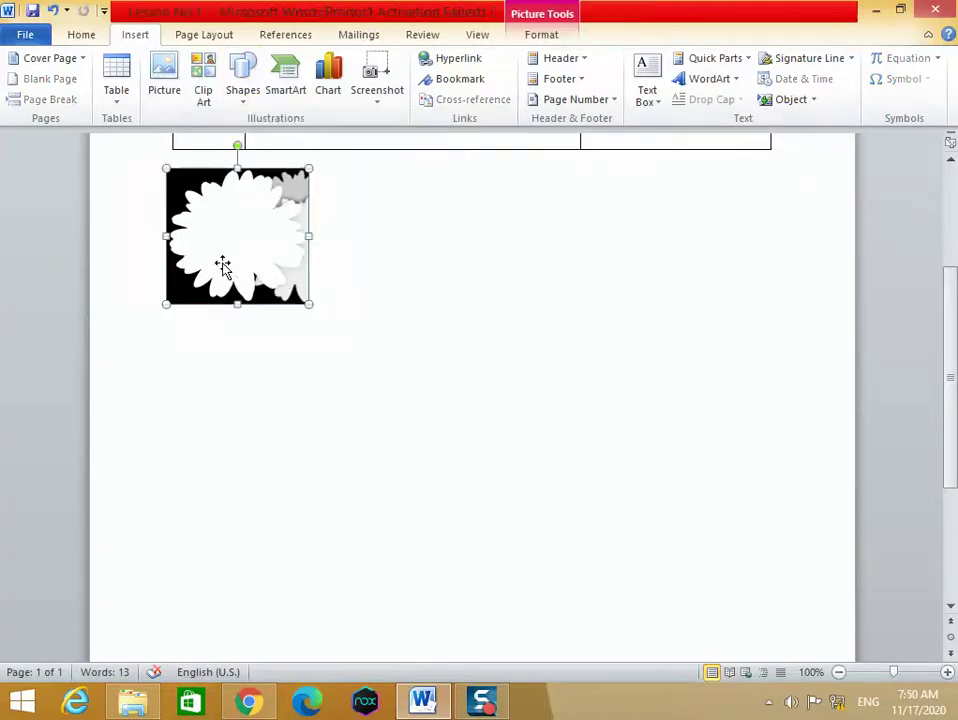
pyautogui.moveTo(252, 233)
pyautogui.mouseDown()
pyautogui.moveTo(306, 250)
pyautogui.moveTo(238, 264)
pyautogui.moveTo(249, 259)
pyautogui.mouseUp()
pyautogui.click(353, 271)
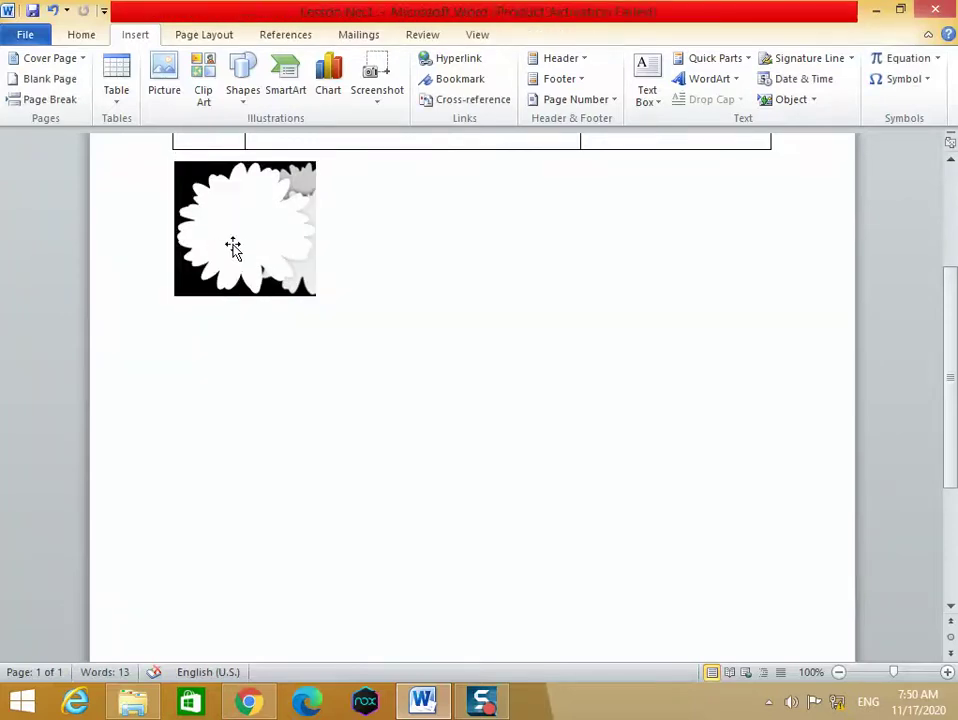
# Deselect the picture and start a new empty line below it.
pyautogui.click(222, 36)
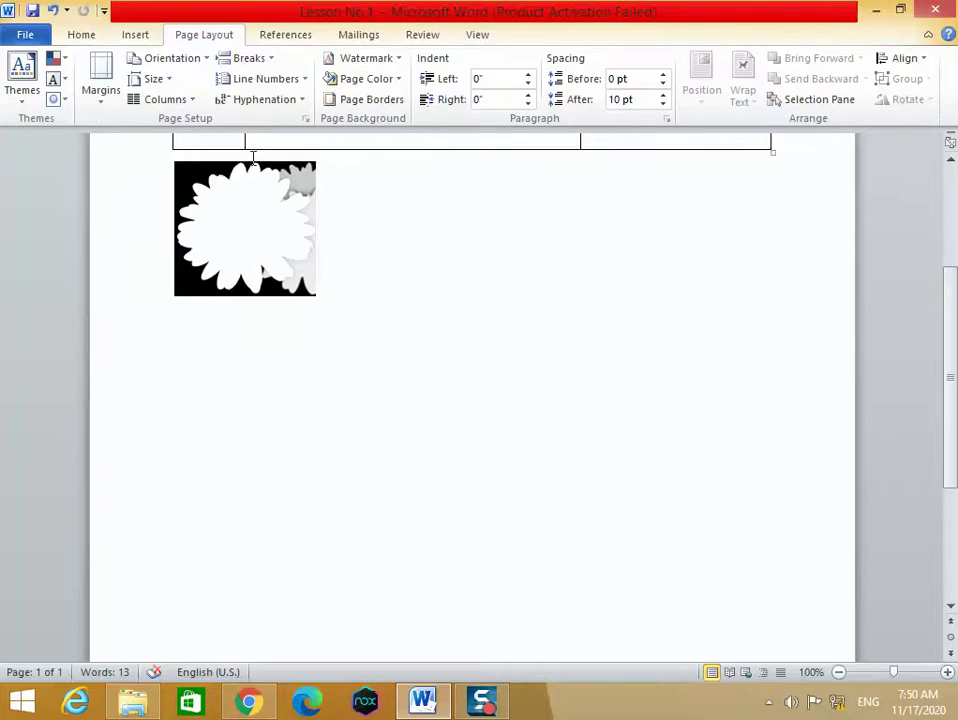
pyautogui.click(256, 219)
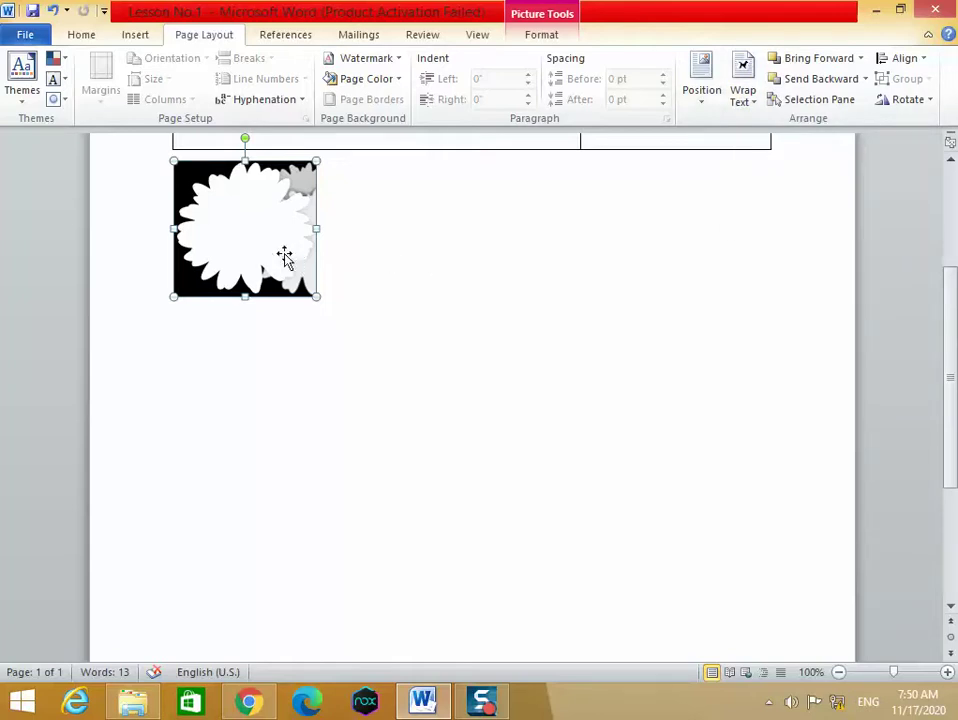
pyautogui.click(143, 38)
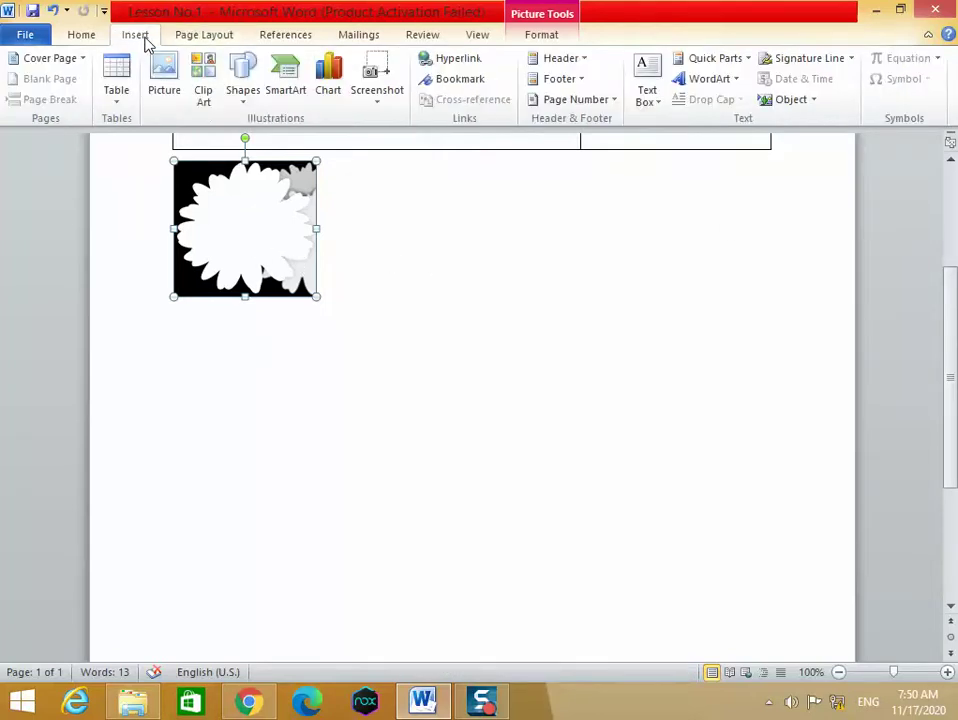
pyautogui.click(382, 256)
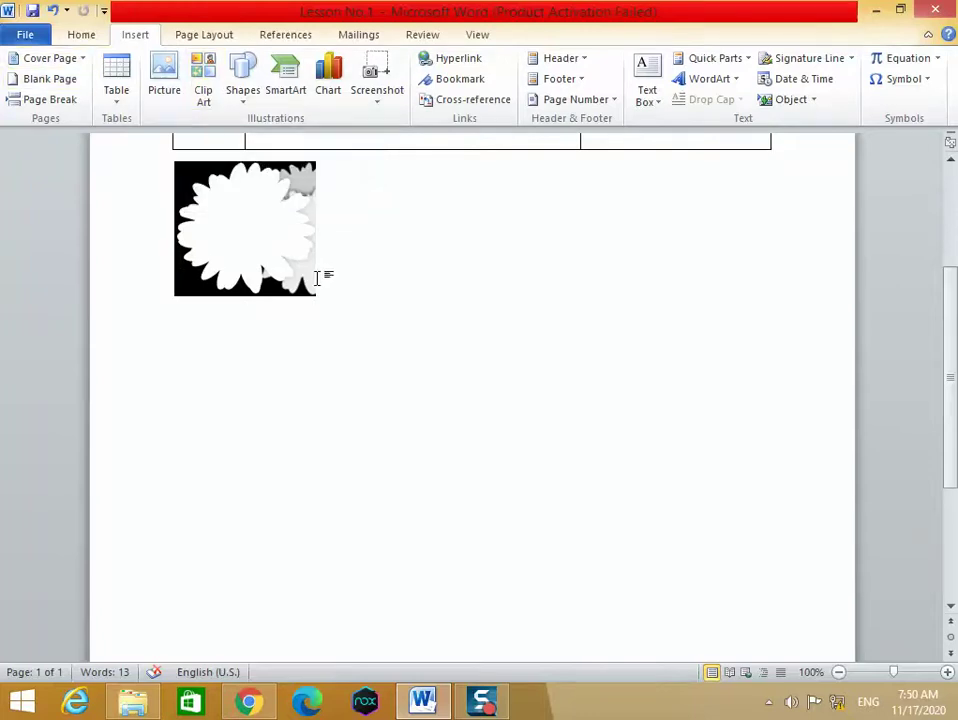
pyautogui.press('Return')
# Search Clip Art with all media types included.
pyautogui.click(203, 91)
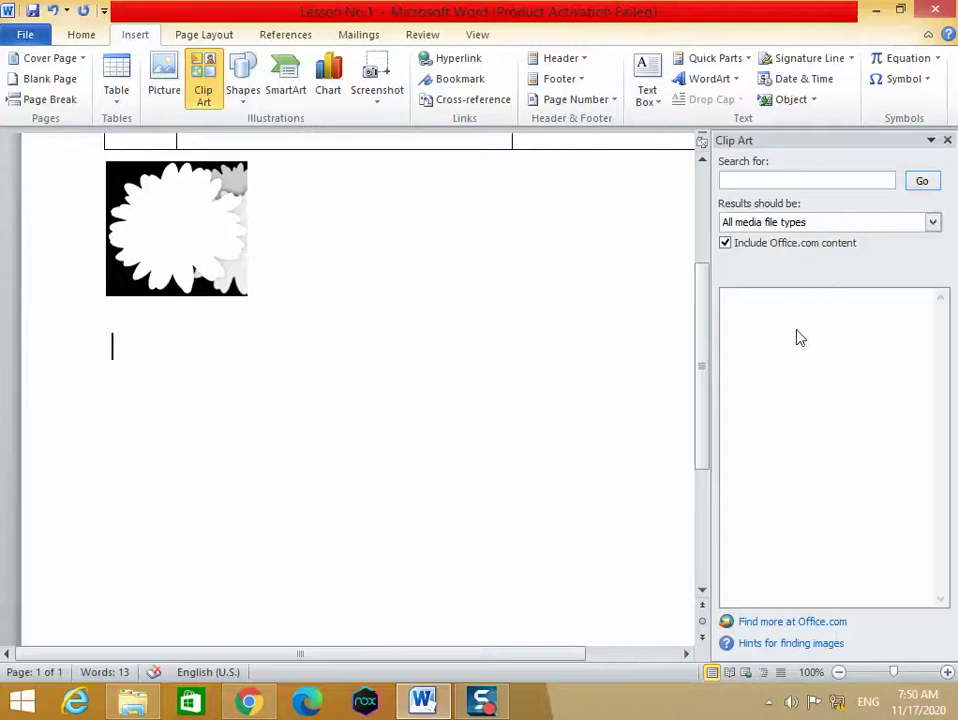
pyautogui.click(919, 191)
pyautogui.click(847, 222)
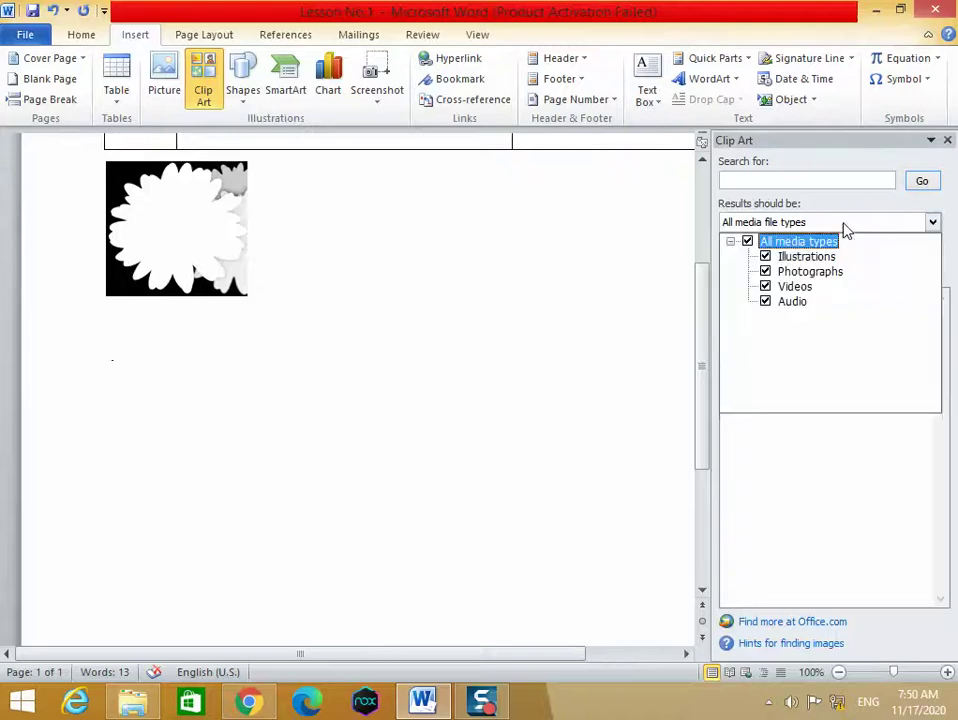
pyautogui.click(795, 201)
pyautogui.click(791, 222)
pyautogui.click(791, 257)
pyautogui.click(792, 271)
pyautogui.click(795, 286)
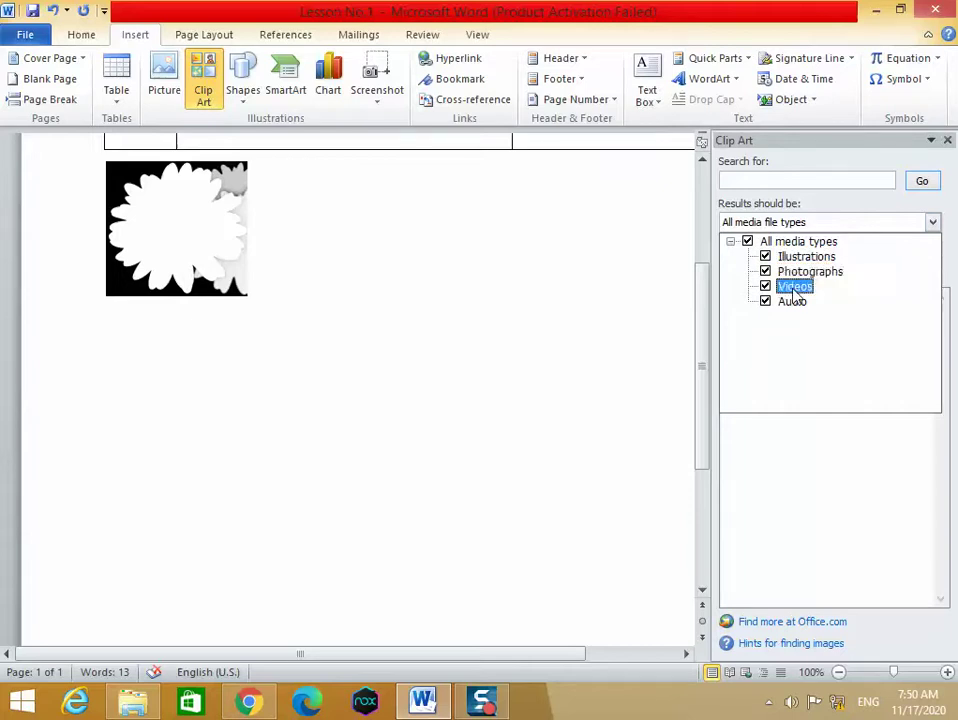
pyautogui.click(797, 301)
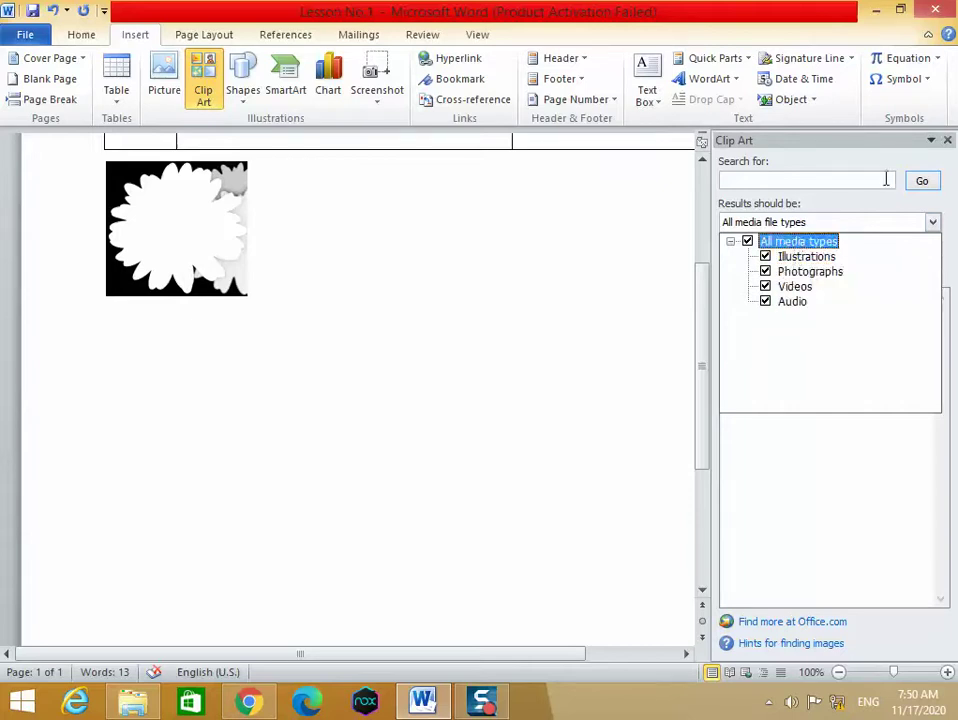
pyautogui.click(920, 182)
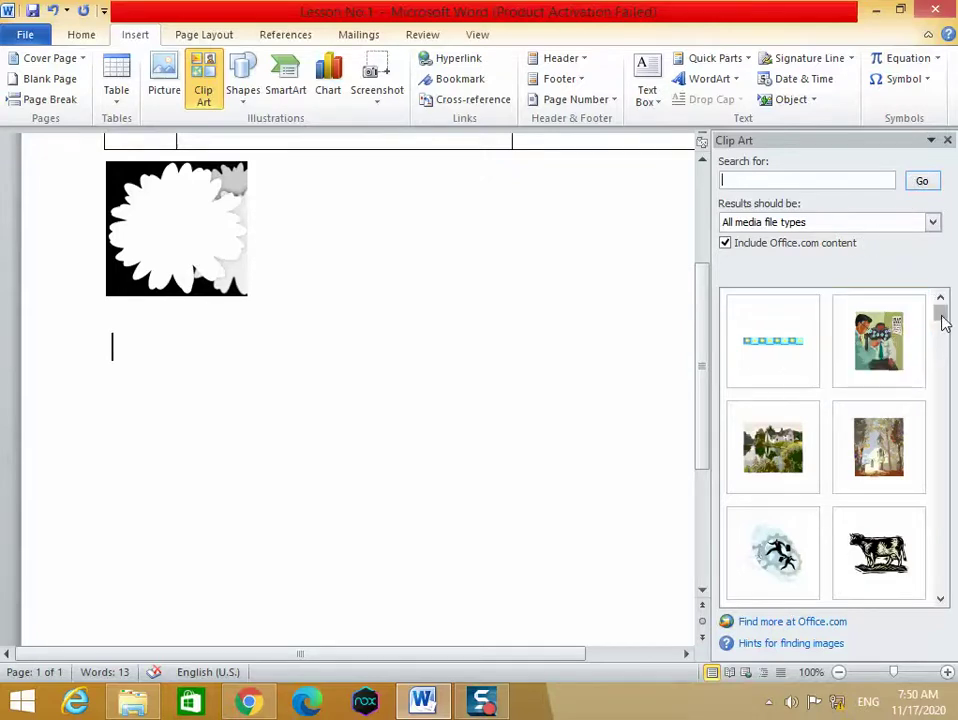
# Scroll through the clip art results and insert the alarm clock image.
pyautogui.moveTo(941, 320); pyautogui.dragTo(941, 328)
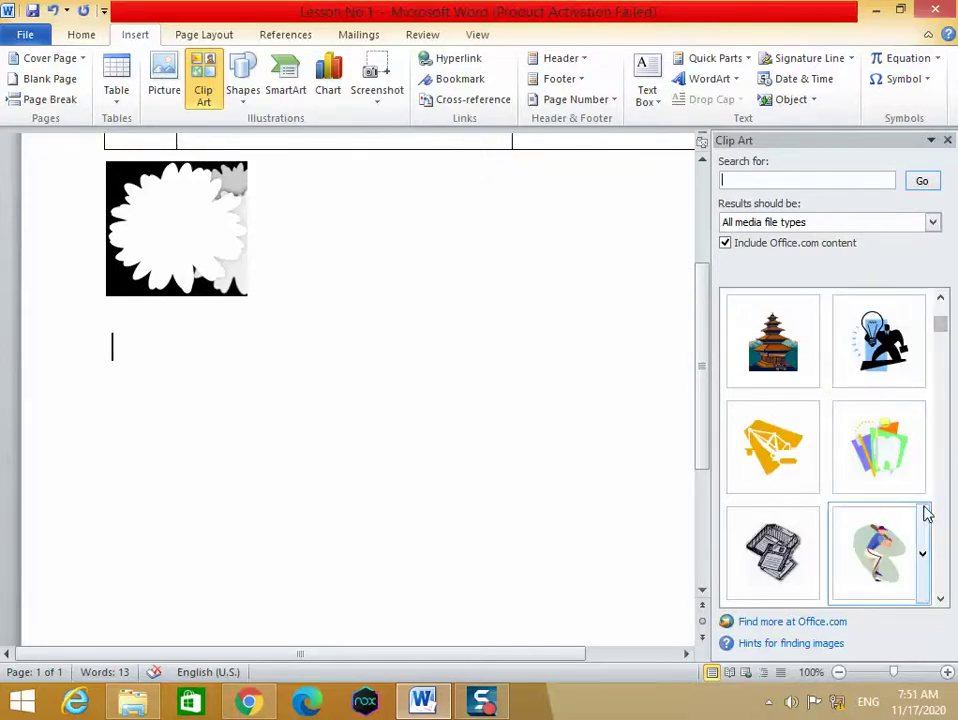
pyautogui.click(940, 598)
pyautogui.click(940, 598)
pyautogui.click(940, 598)
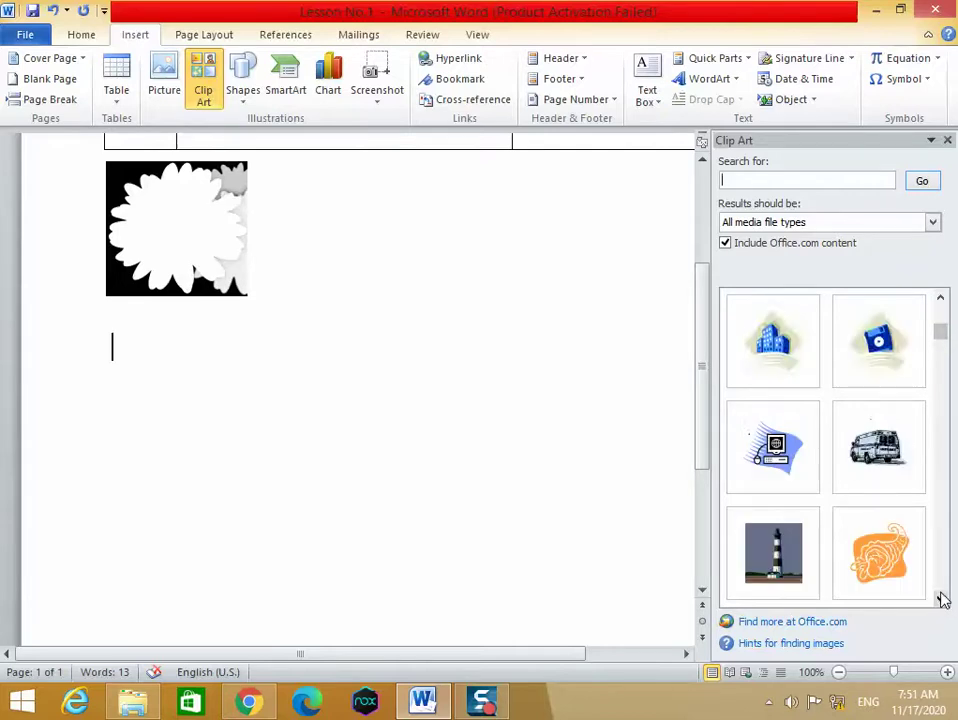
pyautogui.click(940, 598)
pyautogui.click(940, 598)
pyautogui.click(940, 598)
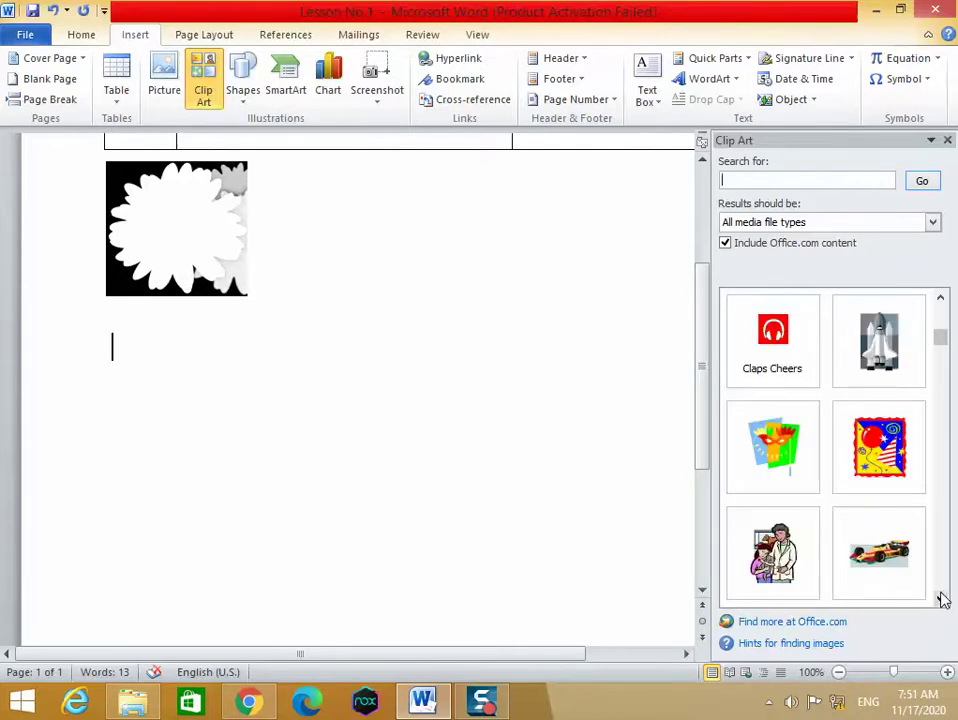
pyautogui.click(940, 598)
pyautogui.click(940, 598)
pyautogui.click(940, 598)
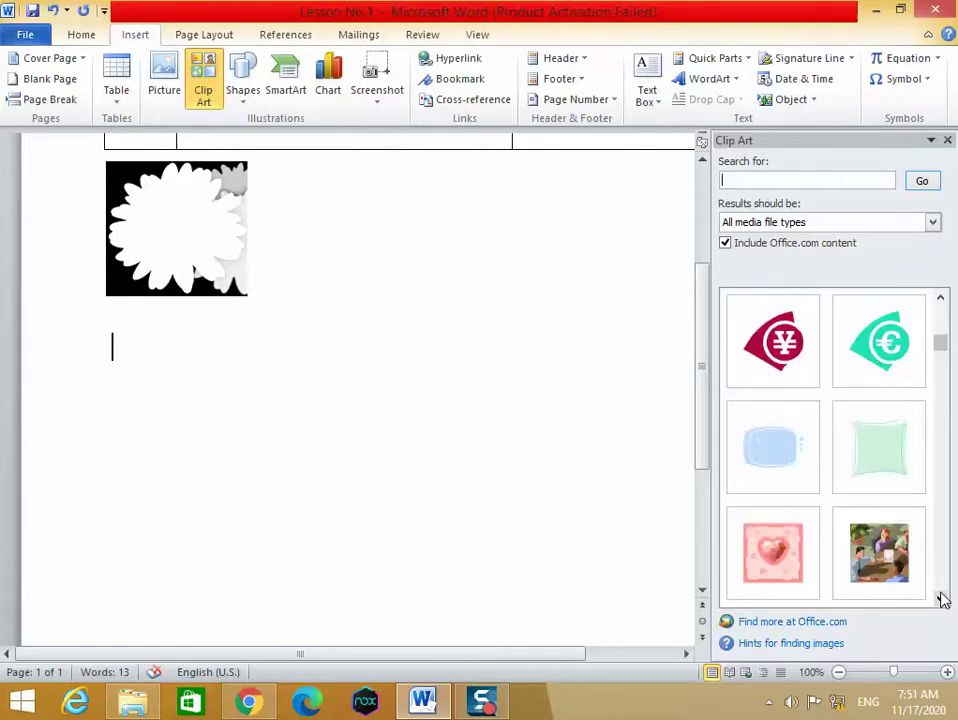
pyautogui.click(940, 598)
pyautogui.click(940, 598)
pyautogui.click(940, 598)
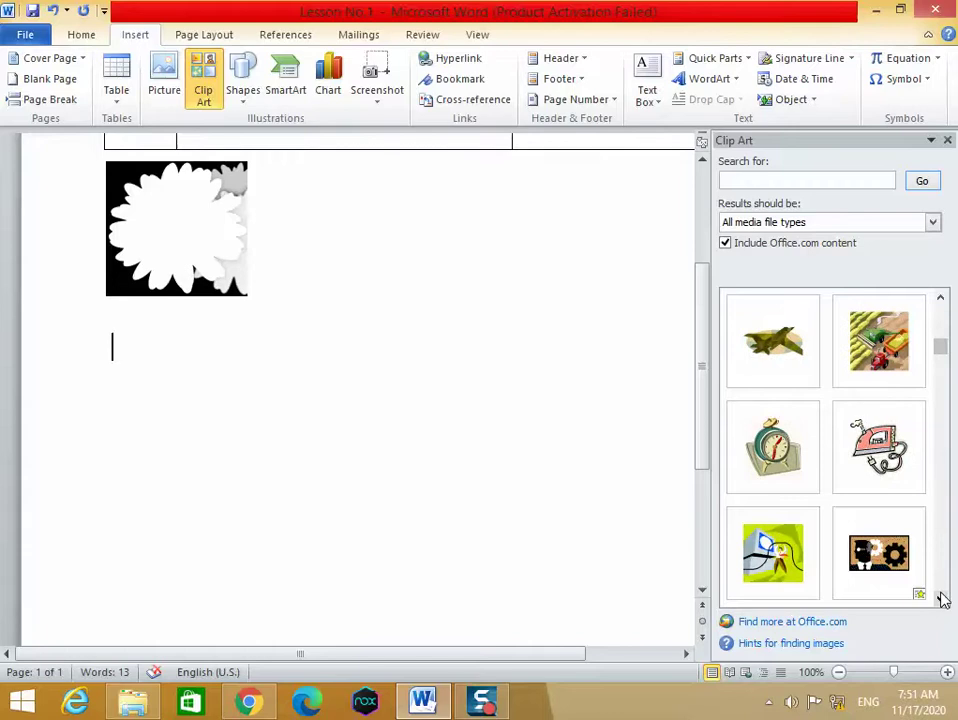
pyautogui.click(940, 598)
pyautogui.click(940, 598)
pyautogui.click(940, 598)
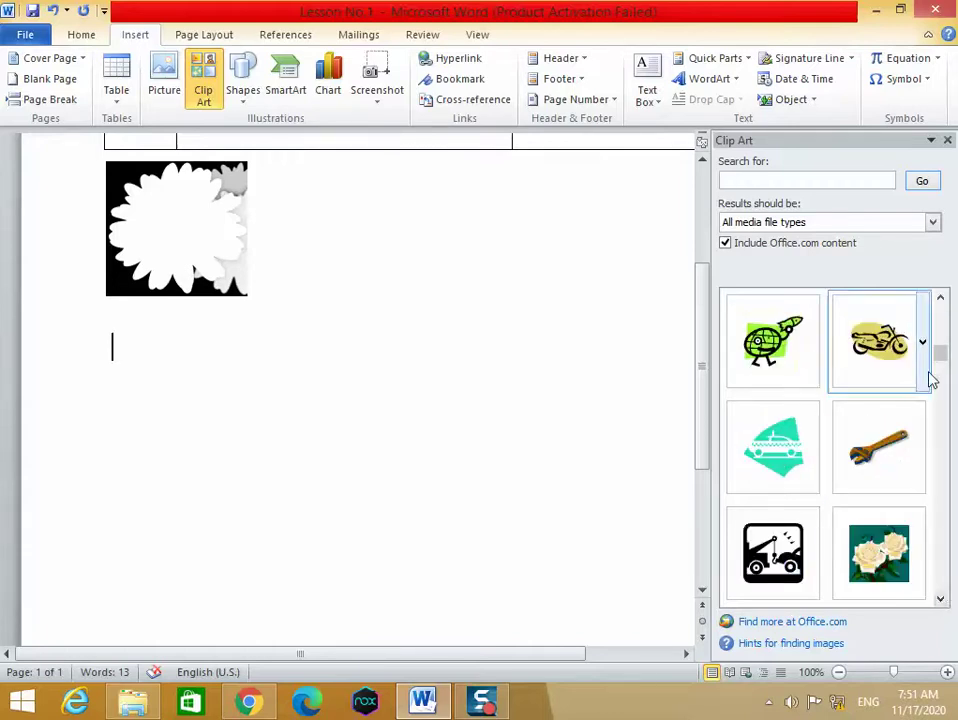
pyautogui.click(940, 298)
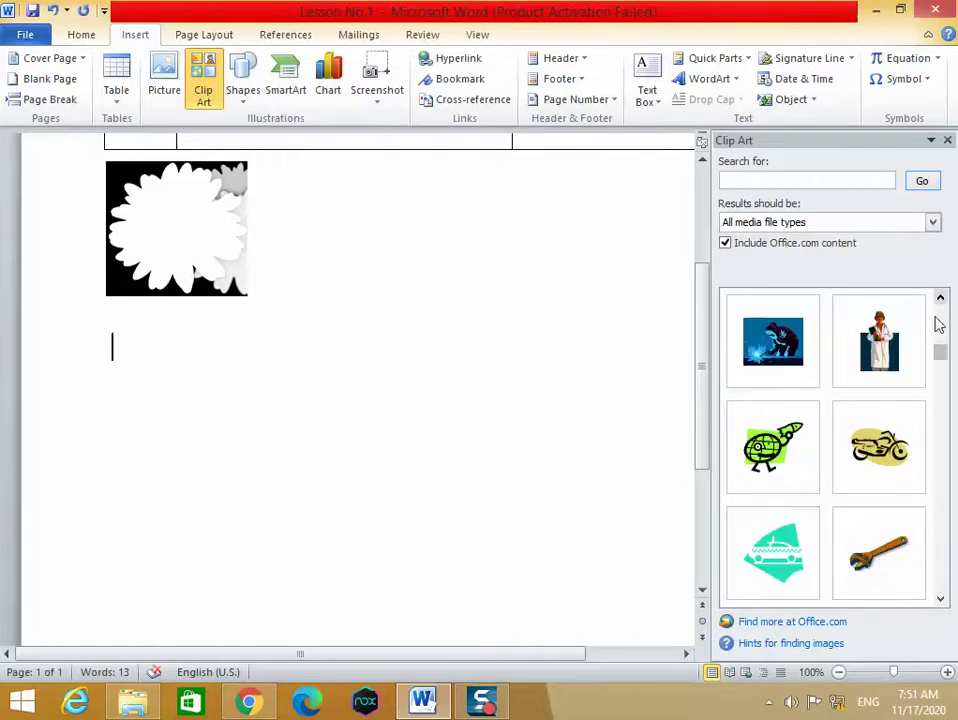
pyautogui.click(940, 299)
pyautogui.click(940, 299)
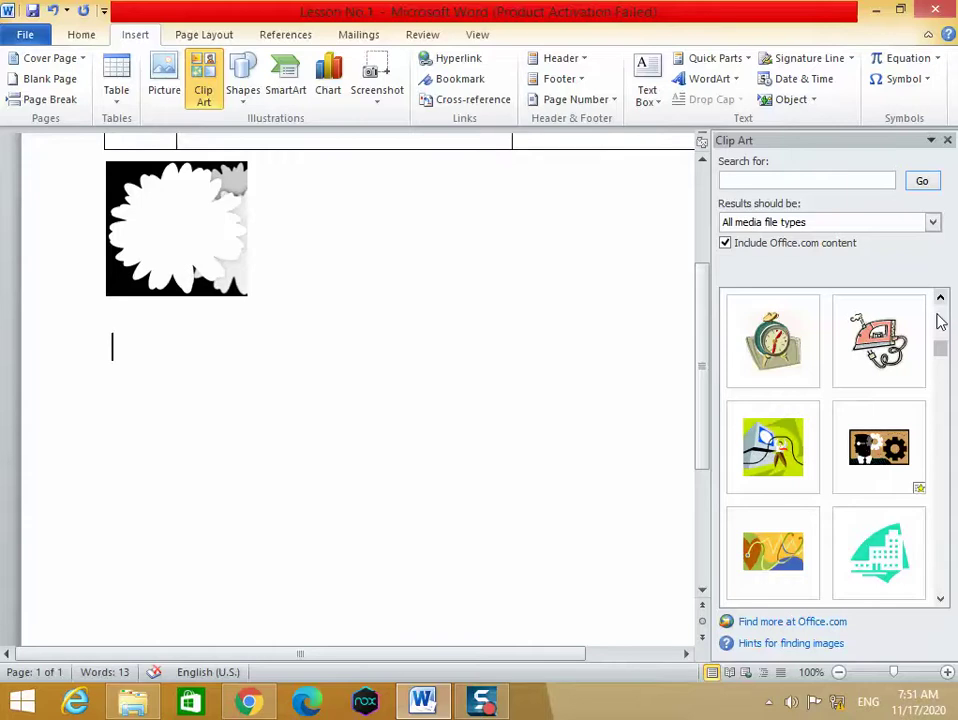
pyautogui.click(768, 345)
# Insert another alarm clock and two copies of the iron clip art.
pyautogui.click(770, 355)
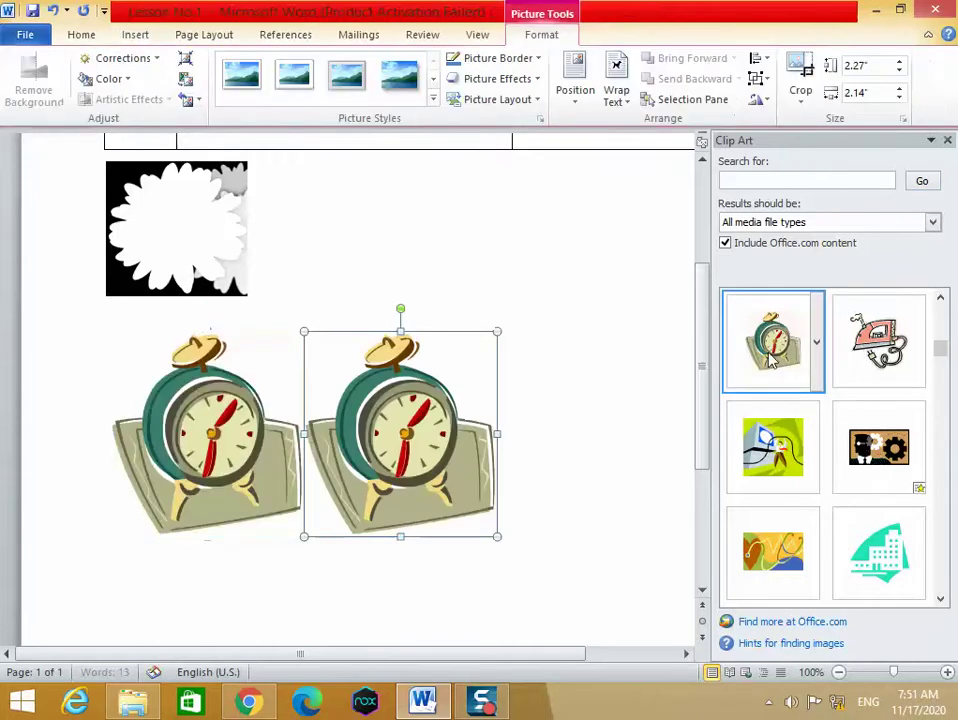
pyautogui.click(878, 340)
pyautogui.click(878, 340)
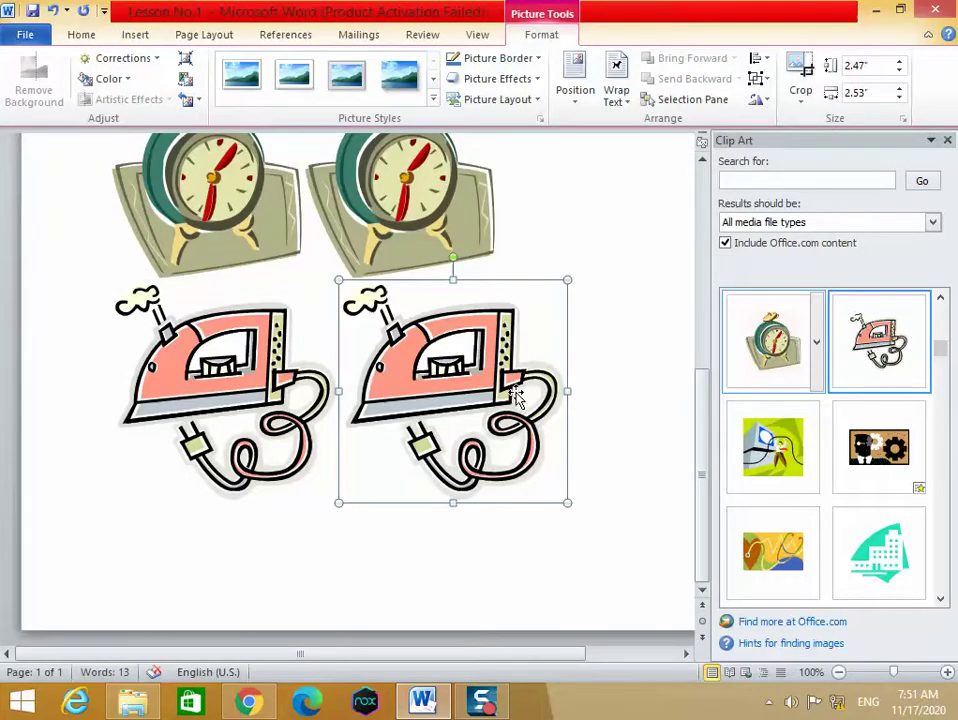
# Delete the duplicate iron and duplicate alarm clock, keeping one of each.
pyautogui.press('Delete')
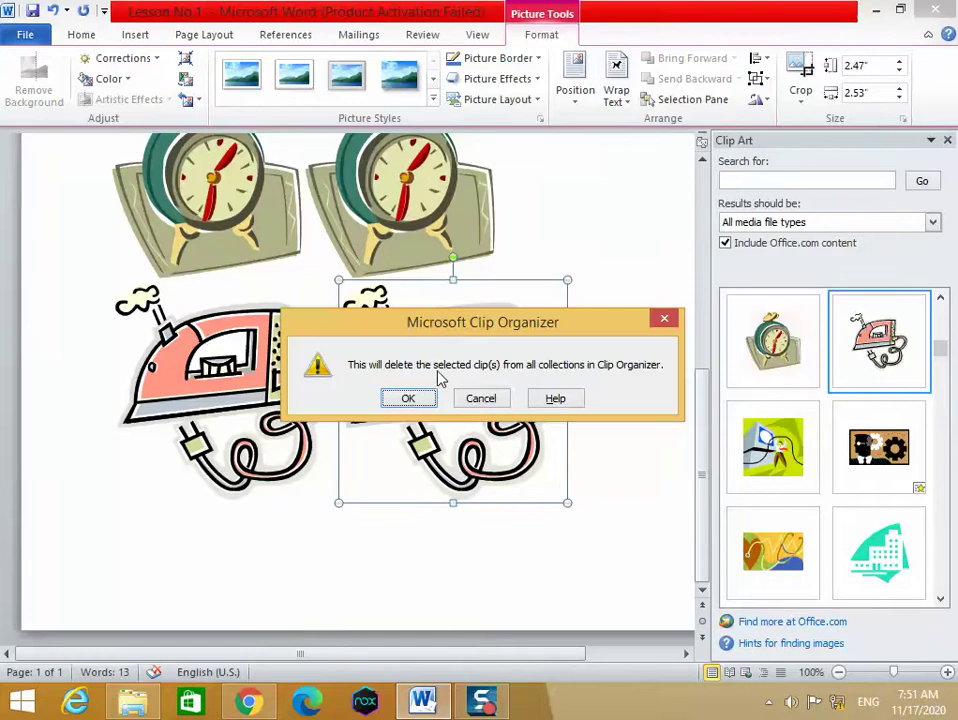
pyautogui.click(408, 398)
pyautogui.press('Delete')
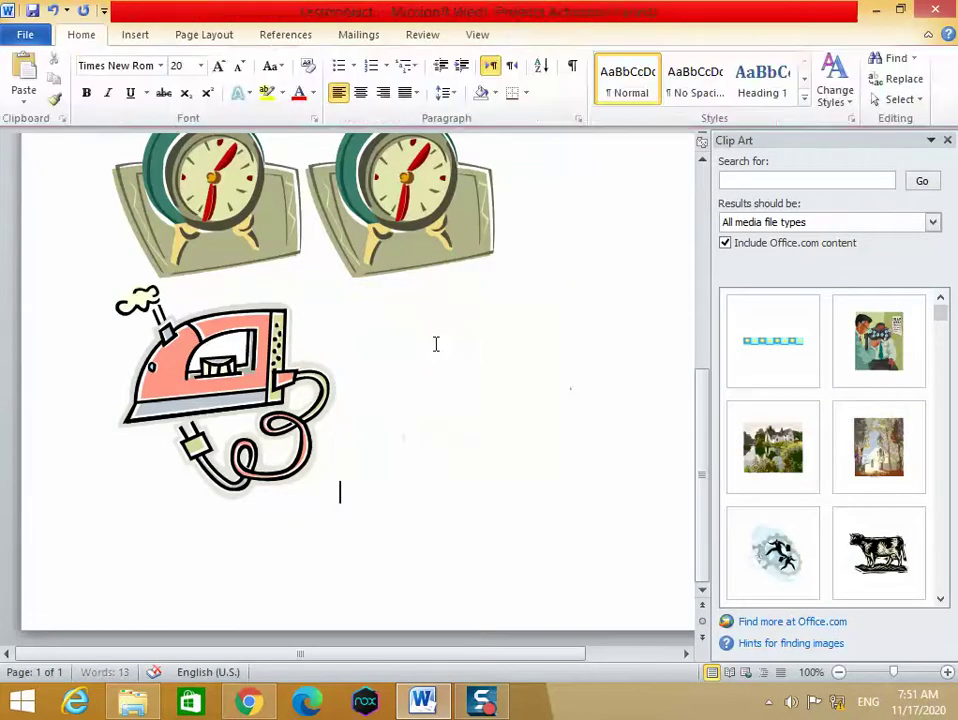
pyautogui.click(405, 263)
pyautogui.press('Delete')
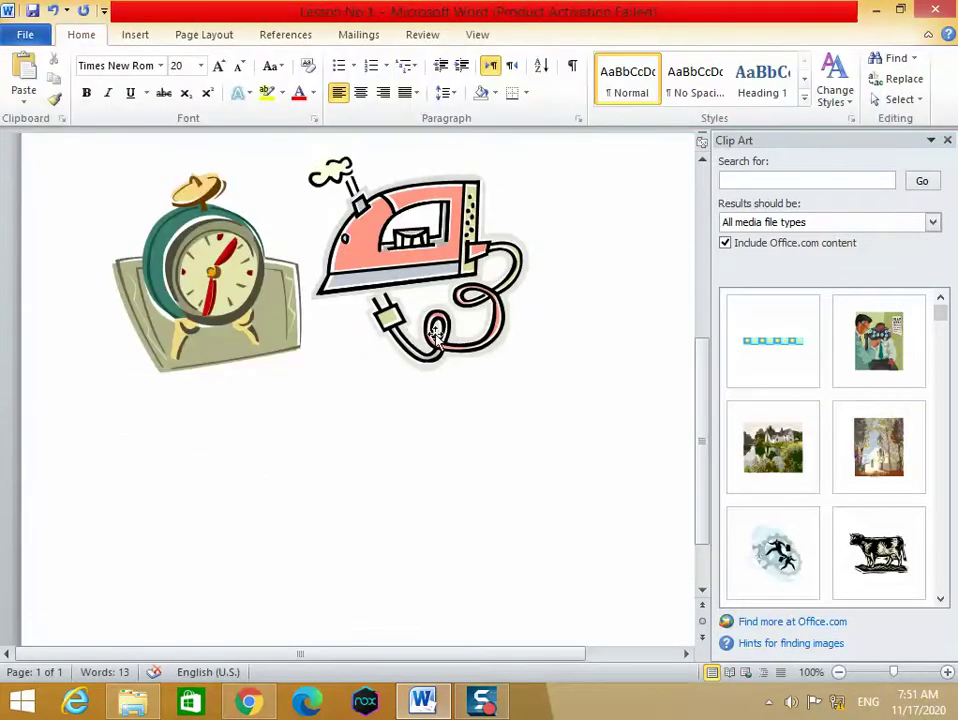
# Set the iron picture's wrapping to In Front of Text.
pyautogui.scroll(2, 420, 348)
pyautogui.scroll(2, 421, 343)
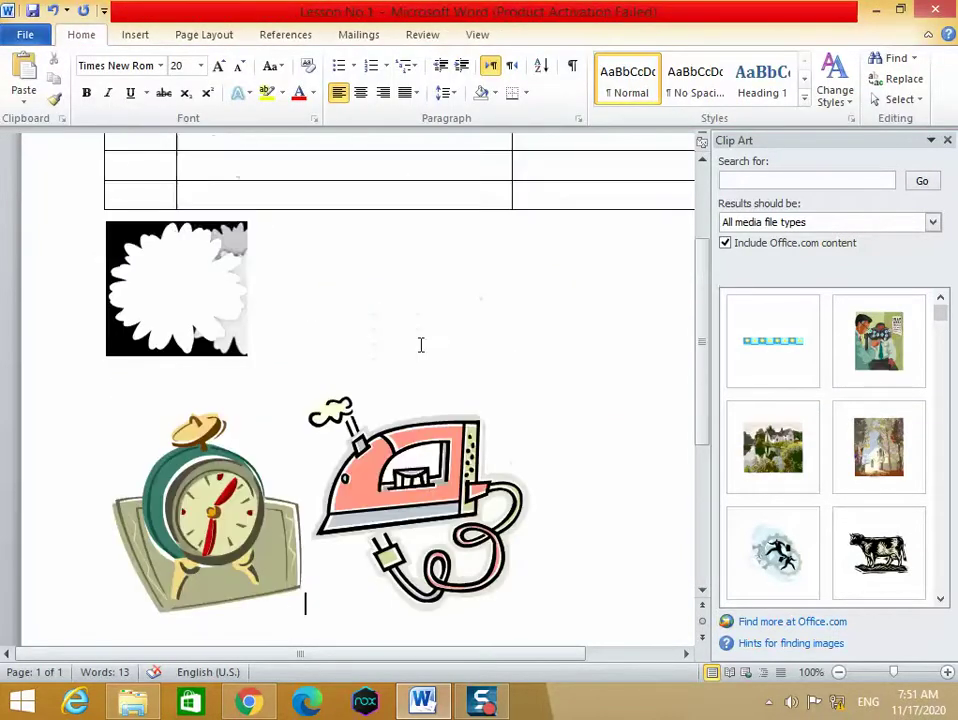
pyautogui.scroll(-2, 400, 360)
pyautogui.click(228, 427)
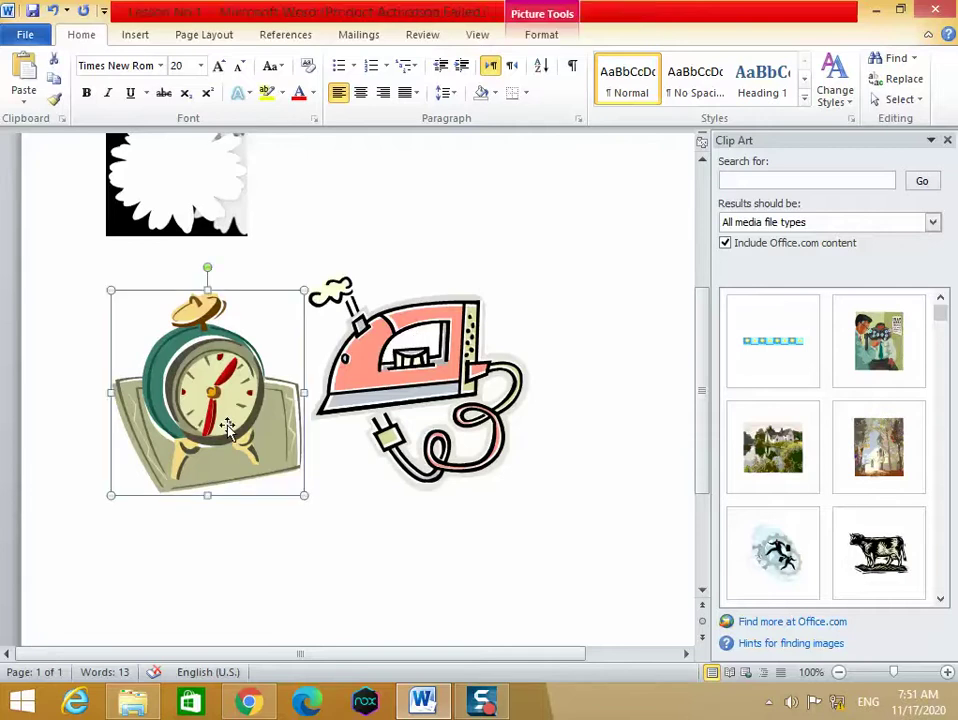
pyautogui.click(369, 486)
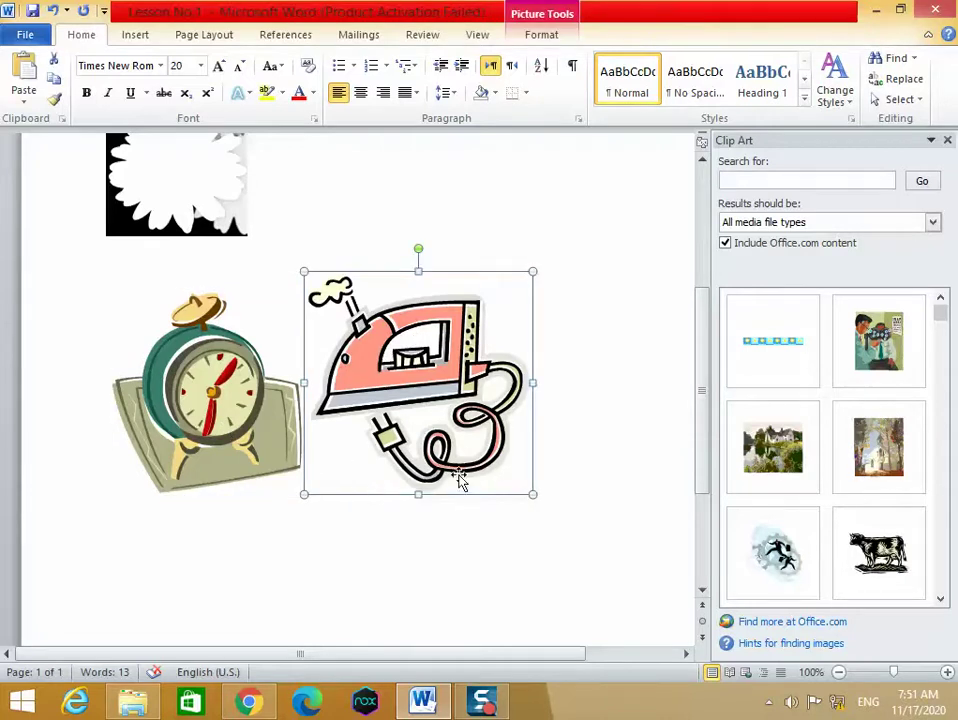
pyautogui.click(540, 479)
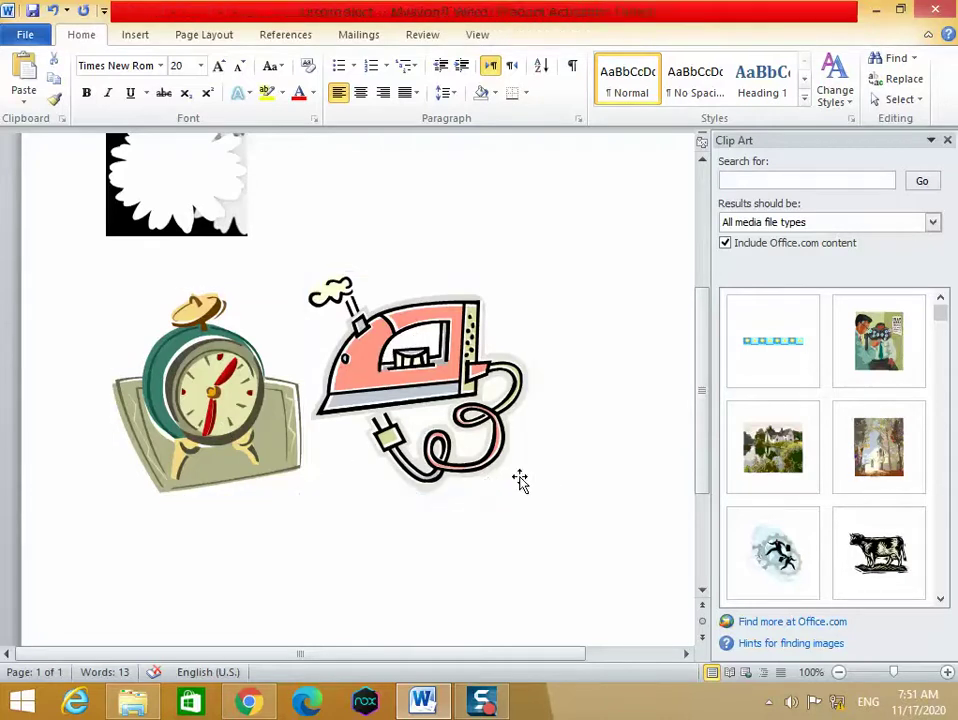
pyautogui.click(418, 380)
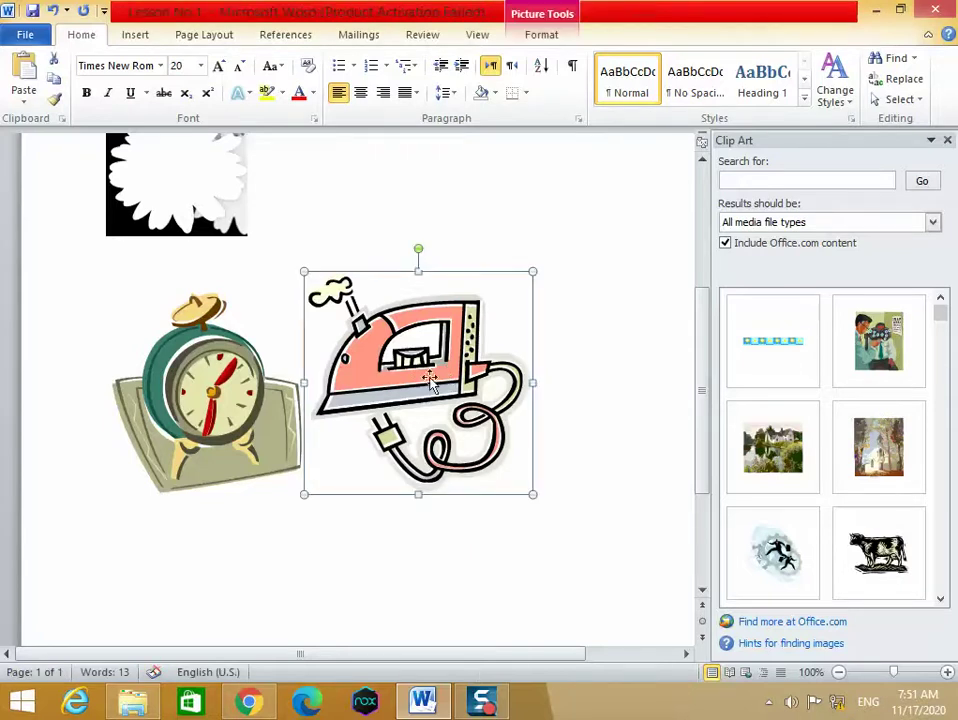
pyautogui.click(275, 402)
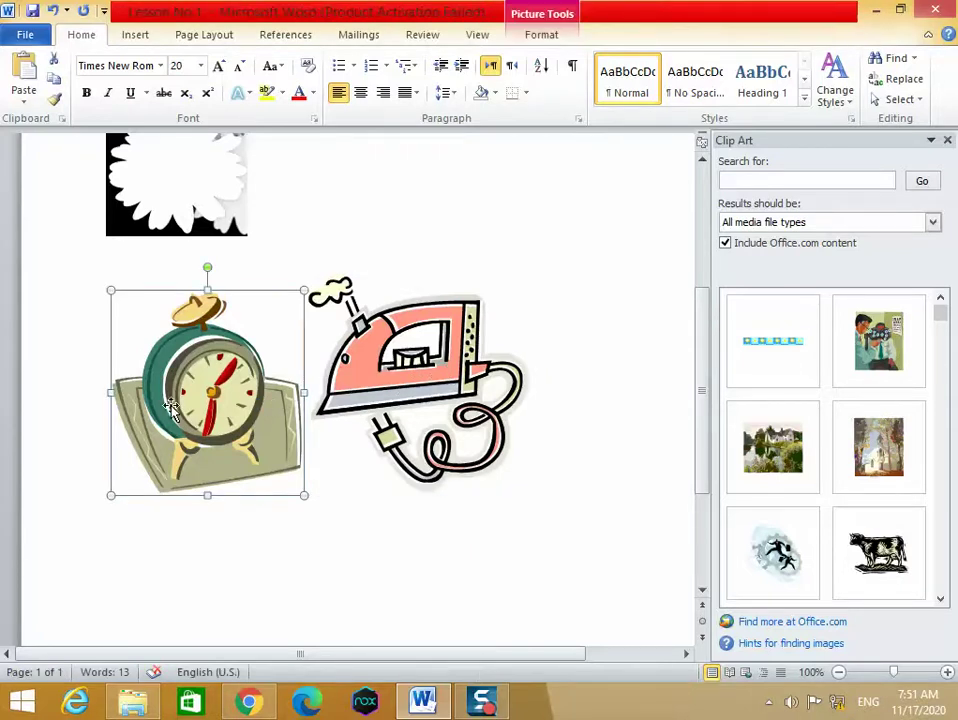
pyautogui.click(393, 390)
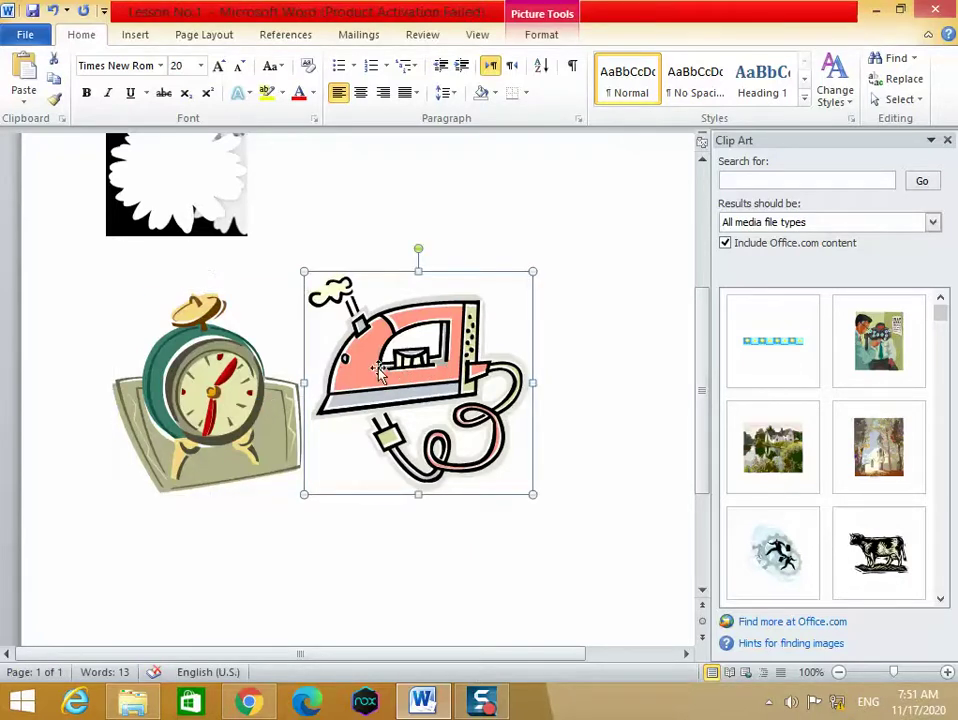
pyautogui.click(206, 36)
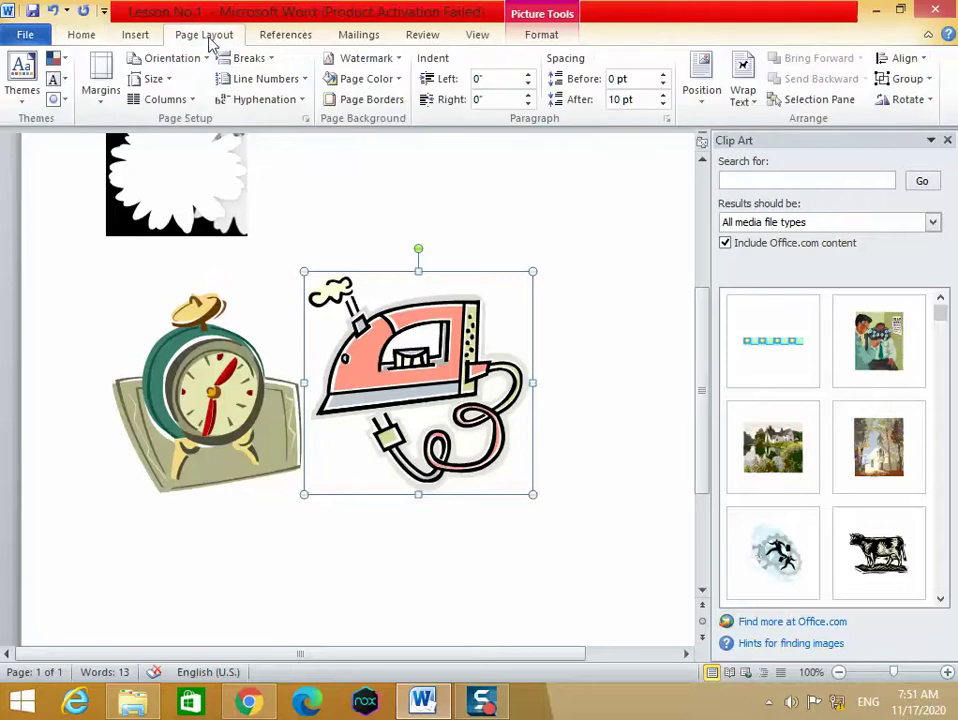
pyautogui.click(746, 100)
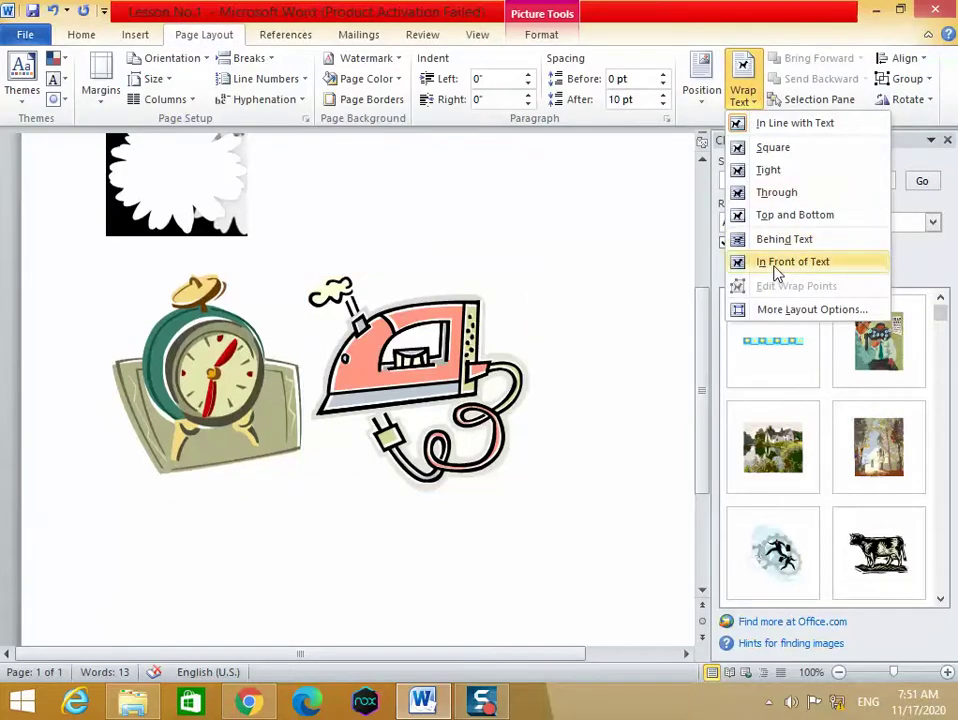
pyautogui.click(774, 266)
# Shrink the iron and move it up beside the flower picture.
pyautogui.moveTo(379, 437); pyautogui.dragTo(430, 330)
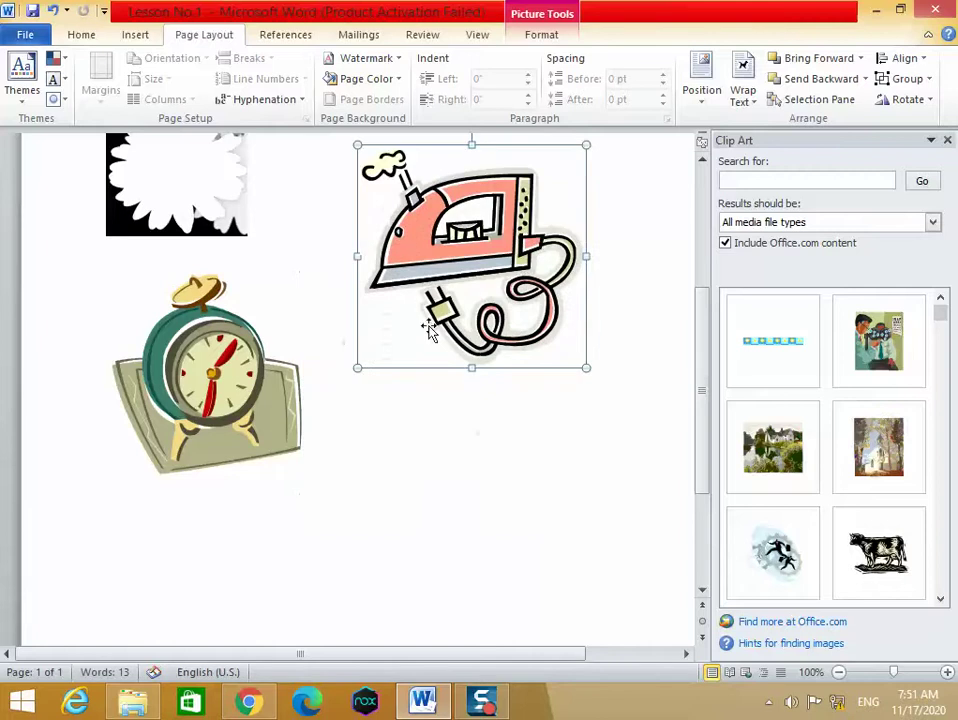
pyautogui.moveTo(703, 368); pyautogui.dragTo(703, 365)
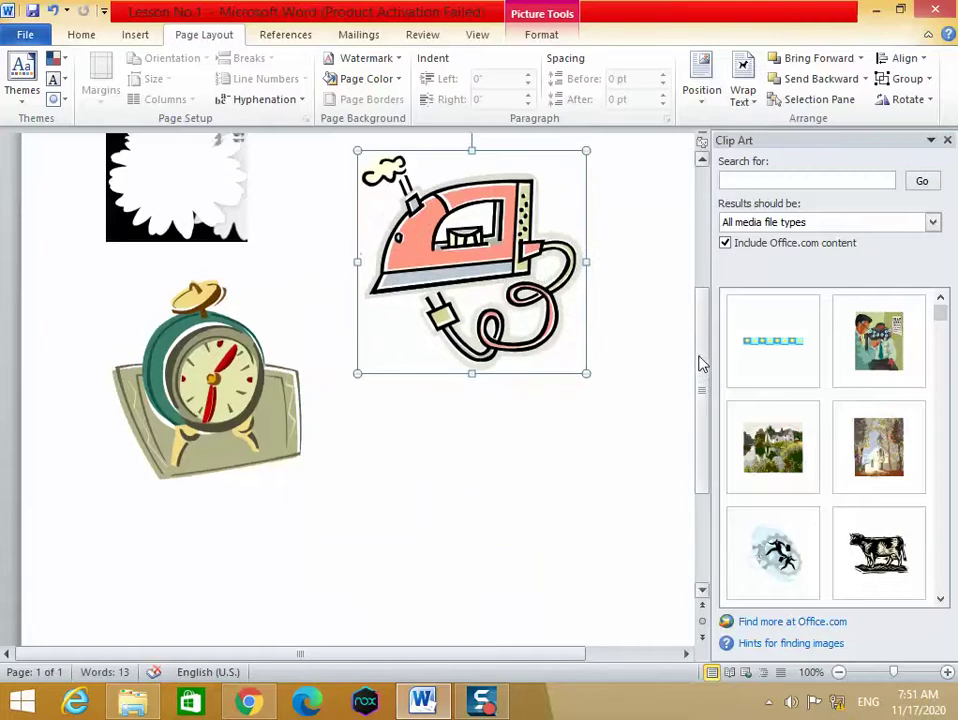
pyautogui.scroll(3, 703, 365)
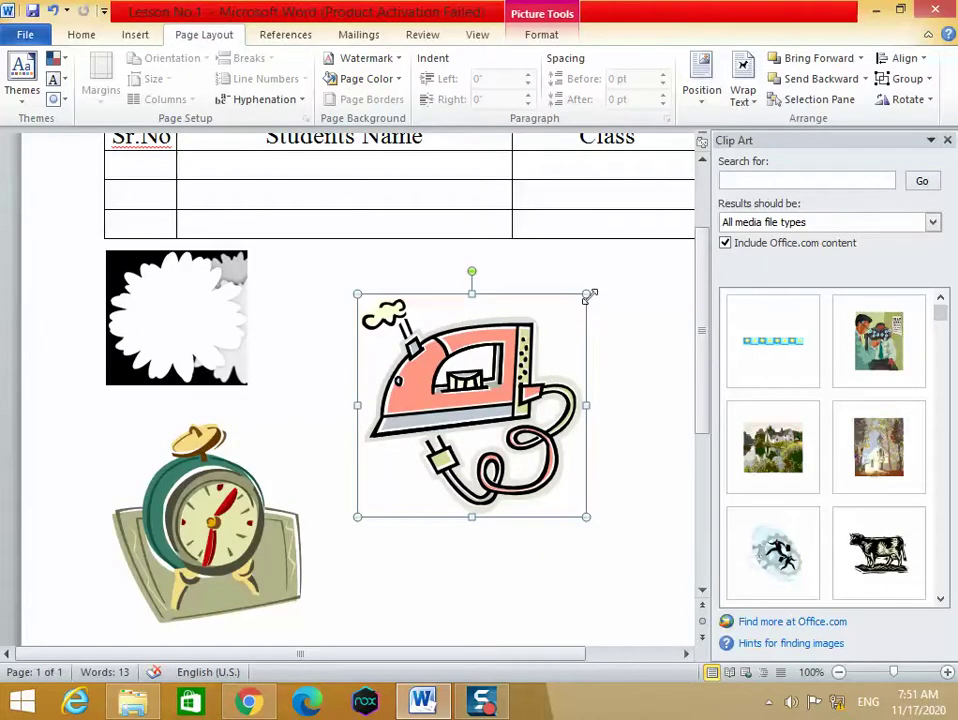
pyautogui.moveTo(589, 296); pyautogui.dragTo(499, 379)
pyautogui.moveTo(414, 444)
pyautogui.mouseDown()
pyautogui.moveTo(341, 315)
pyautogui.moveTo(333, 318)
pyautogui.mouseUp()
# Make the alarm clock float In Front of Text, shrink it, and place it beside the iron.
pyautogui.click(258, 478)
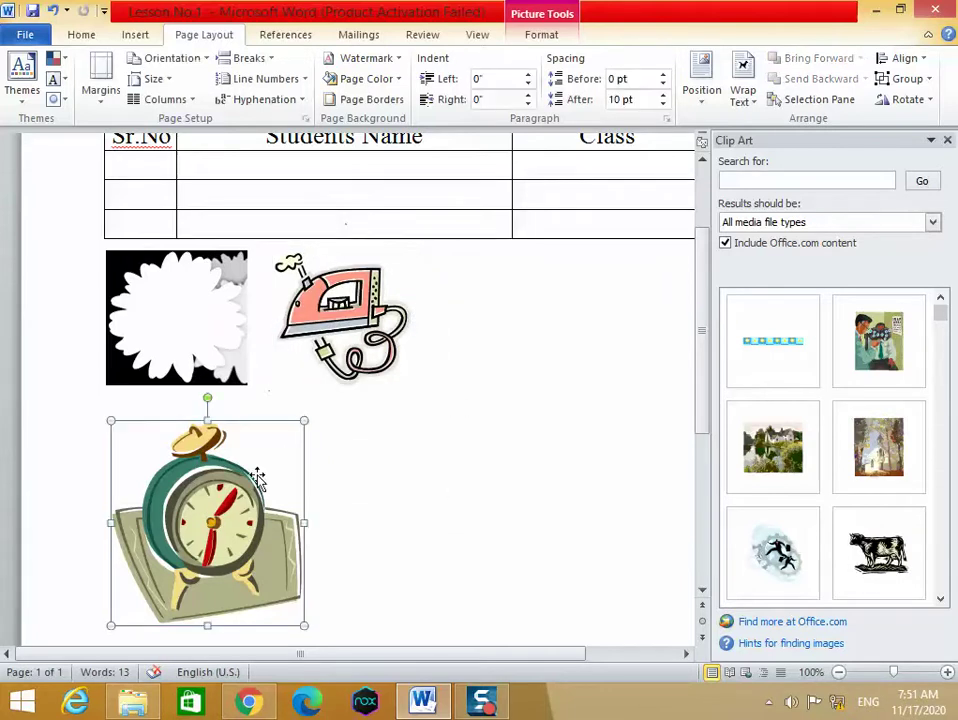
pyautogui.click(748, 100)
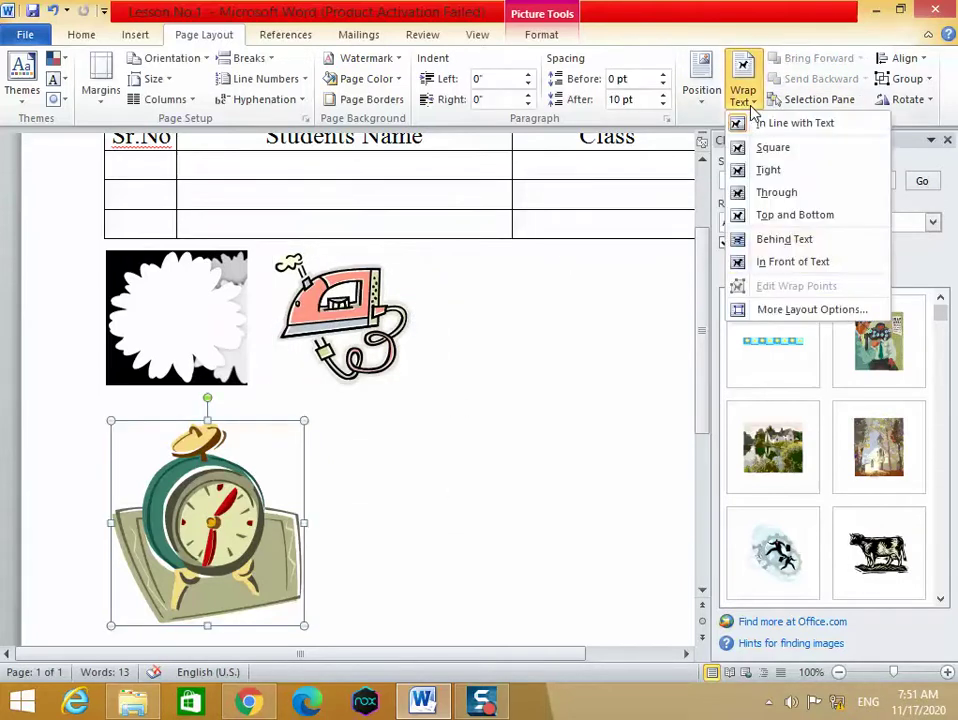
pyautogui.click(774, 264)
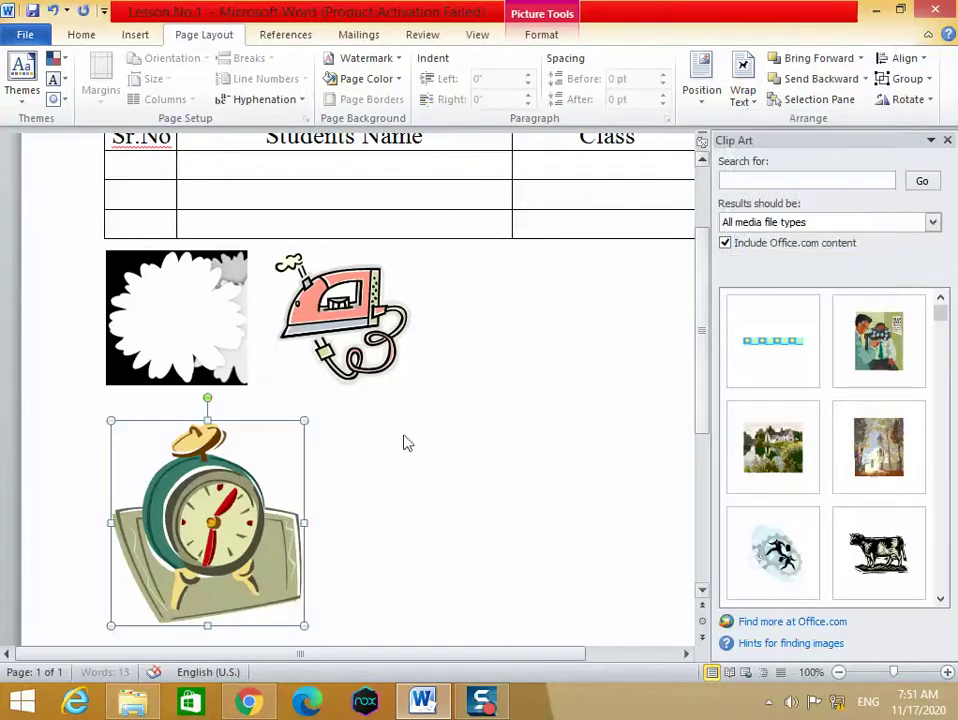
pyautogui.moveTo(304, 421); pyautogui.dragTo(240, 478)
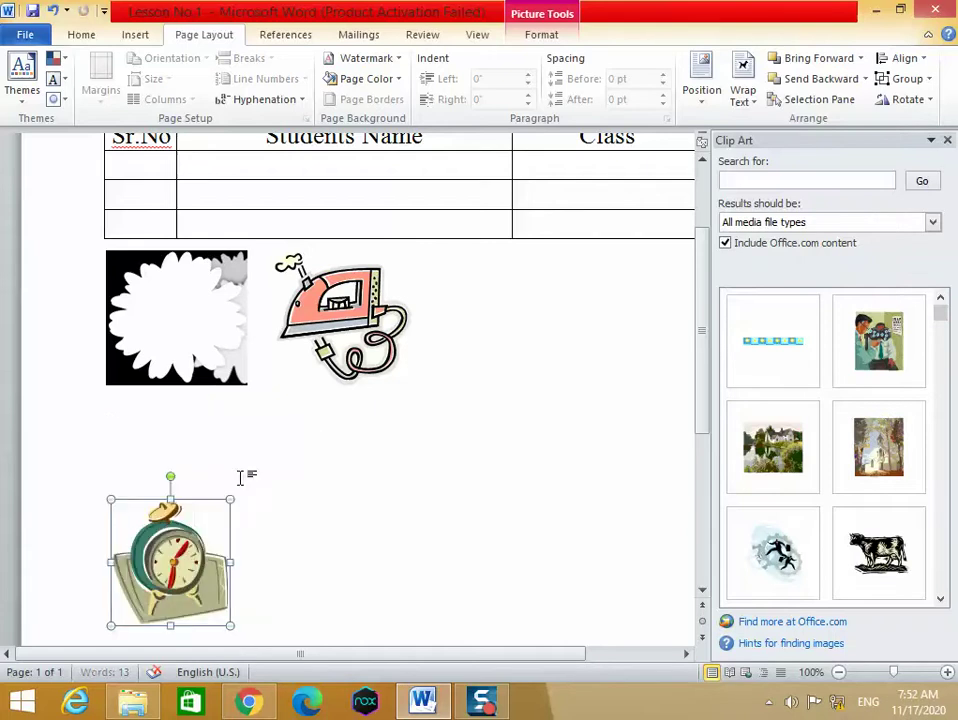
pyautogui.moveTo(154, 555); pyautogui.dragTo(468, 307)
pyautogui.click(452, 464)
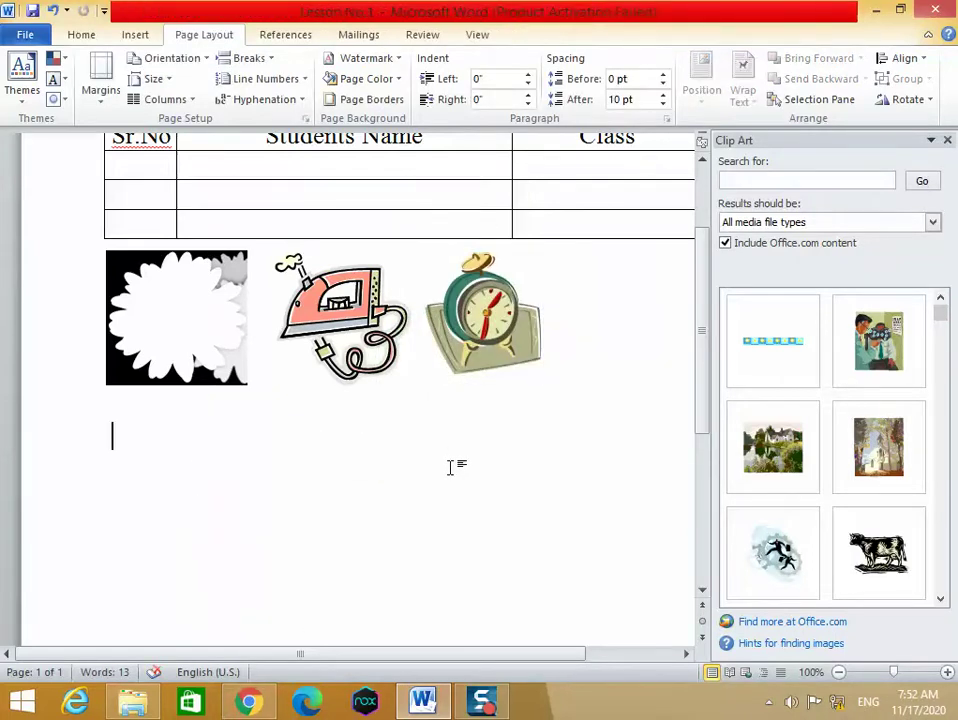
# Shrink the black-and-white flower picture slightly and reposition it in the row.
pyautogui.click(236, 287)
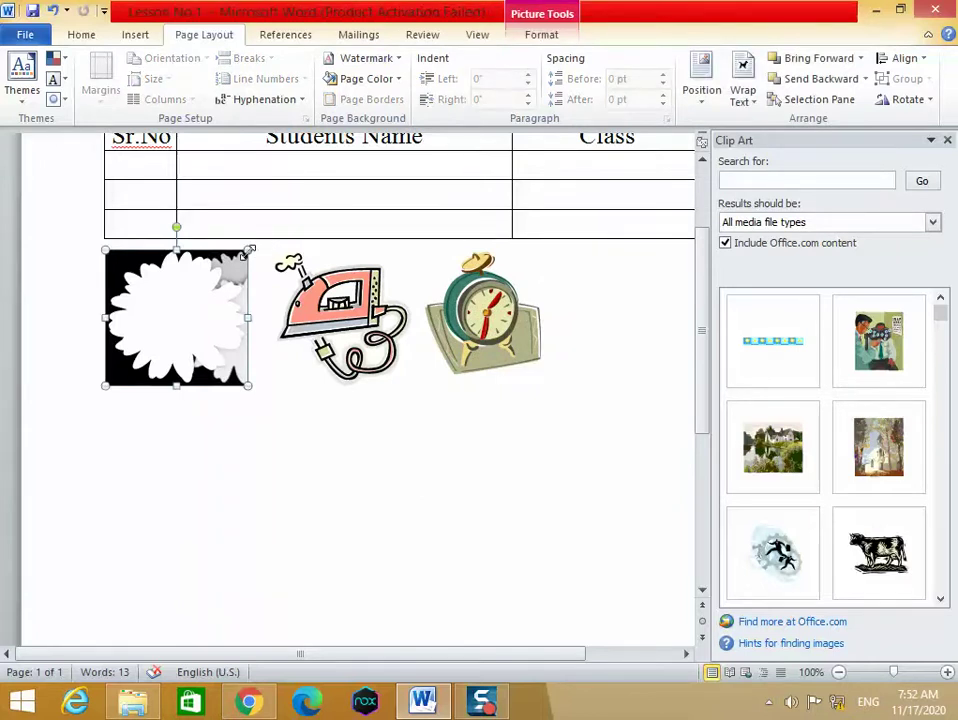
pyautogui.moveTo(249, 250); pyautogui.dragTo(208, 289)
pyautogui.moveTo(160, 321); pyautogui.dragTo(194, 297)
pyautogui.click(492, 445)
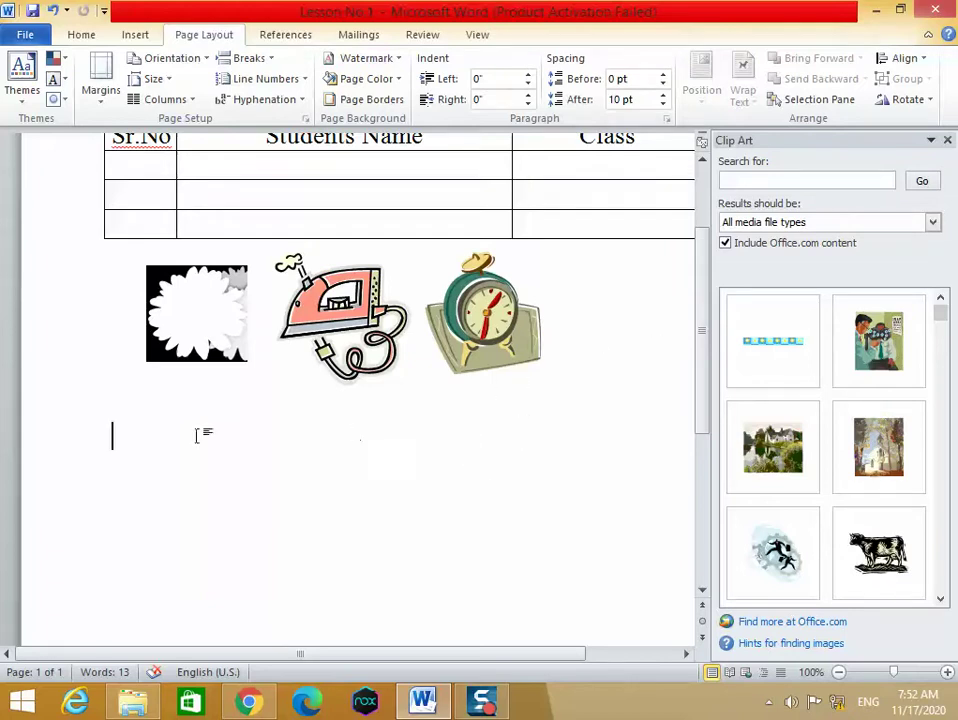
pyautogui.click(134, 34)
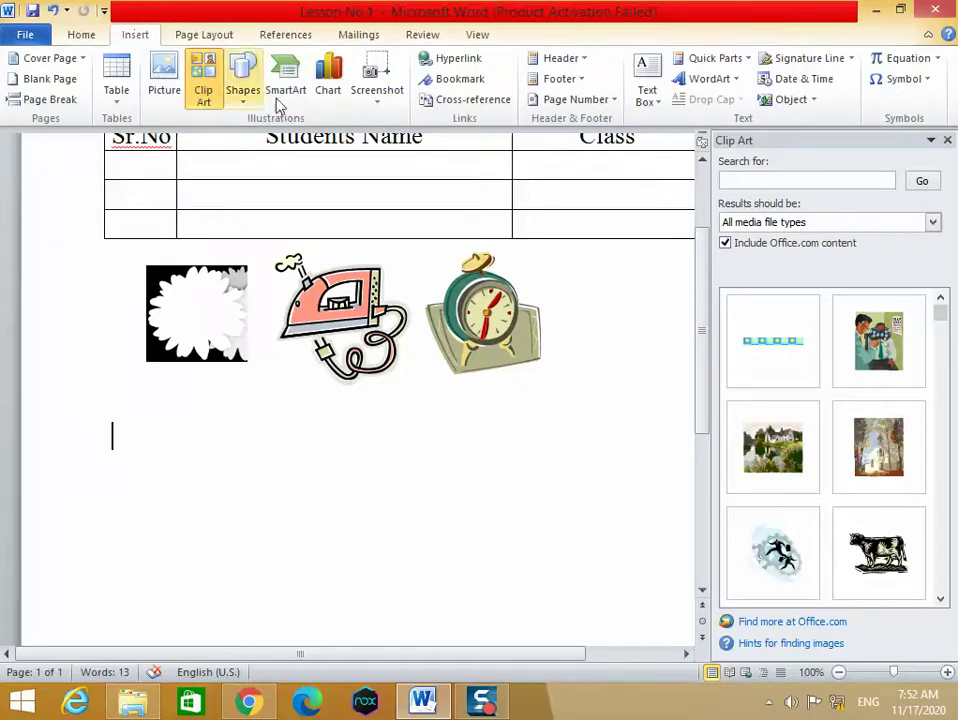
# Close the Clip Art pane and draw a blue ribbon banner across the page below the pictures.
pyautogui.click(856, 182)
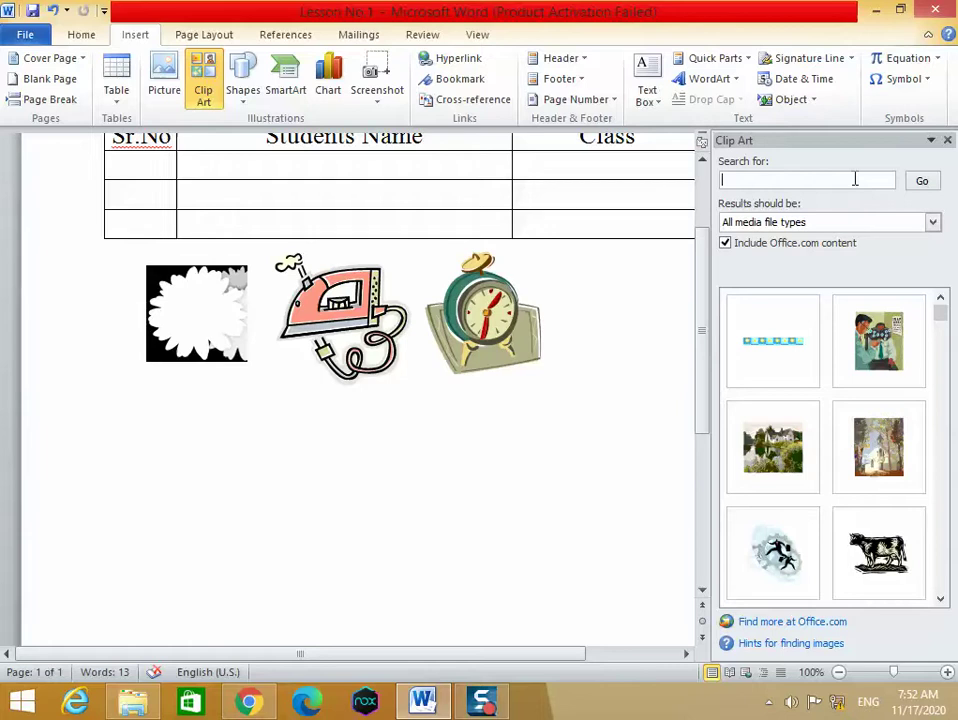
pyautogui.click(949, 141)
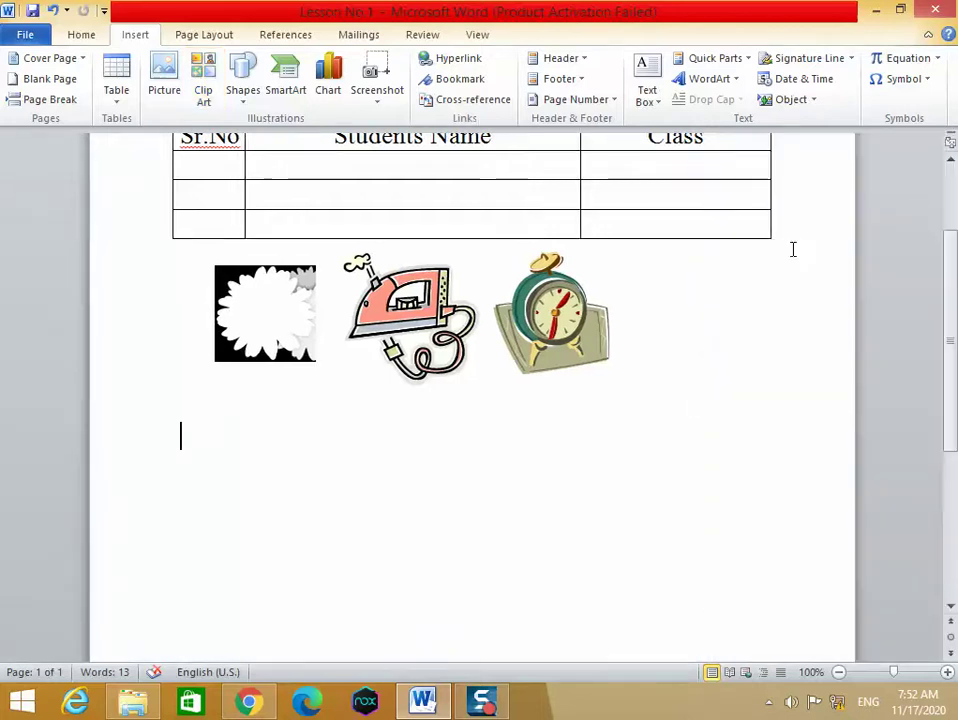
pyautogui.click(245, 105)
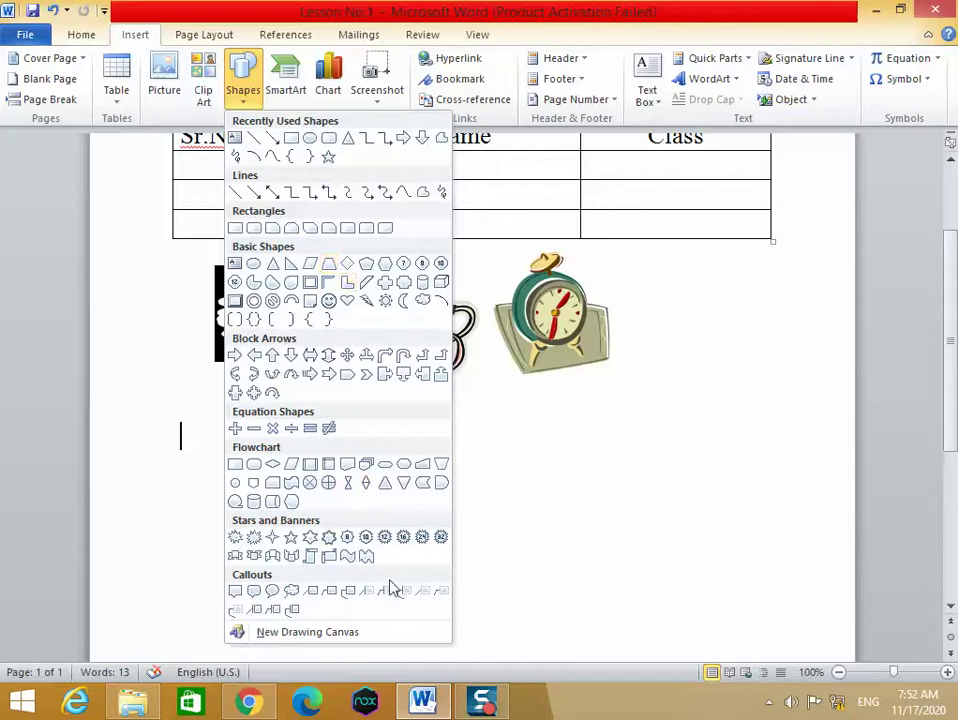
pyautogui.click(273, 557)
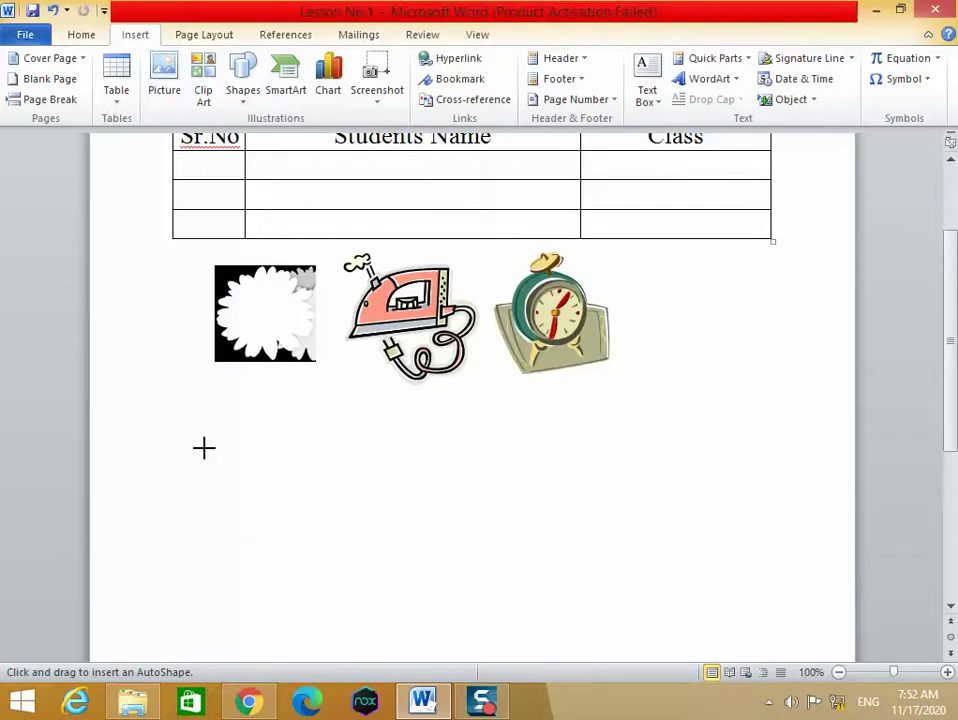
pyautogui.moveTo(204, 448)
pyautogui.mouseDown()
pyautogui.moveTo(735, 538)
pyautogui.moveTo(690, 565)
pyautogui.mouseUp()
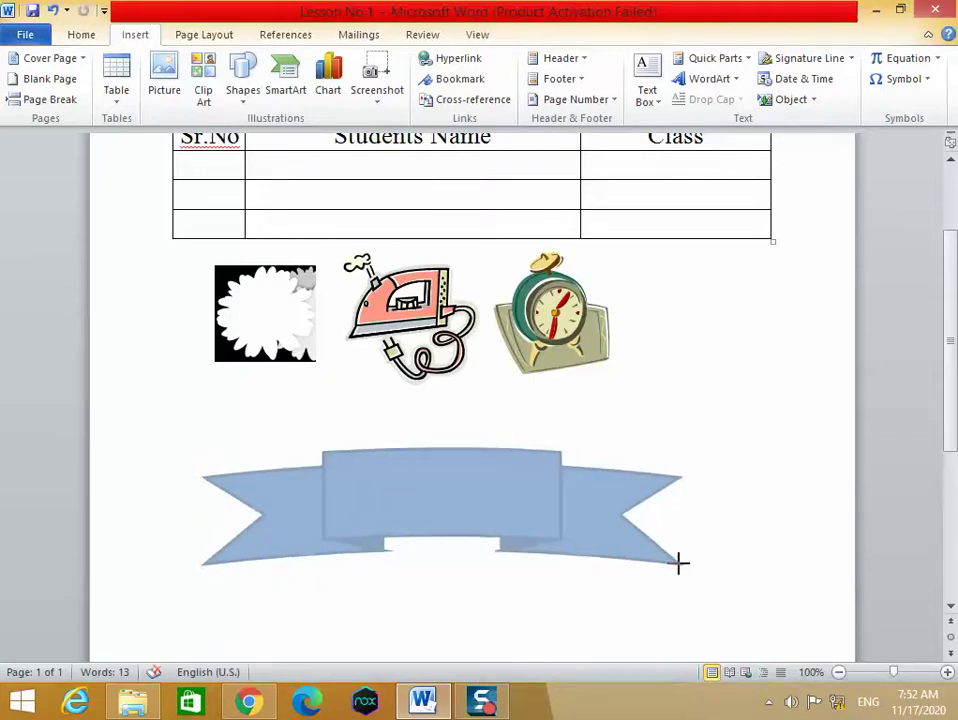
pyautogui.moveTo(690, 565); pyautogui.dragTo(678, 562)
pyautogui.moveTo(480, 538); pyautogui.dragTo(478, 498)
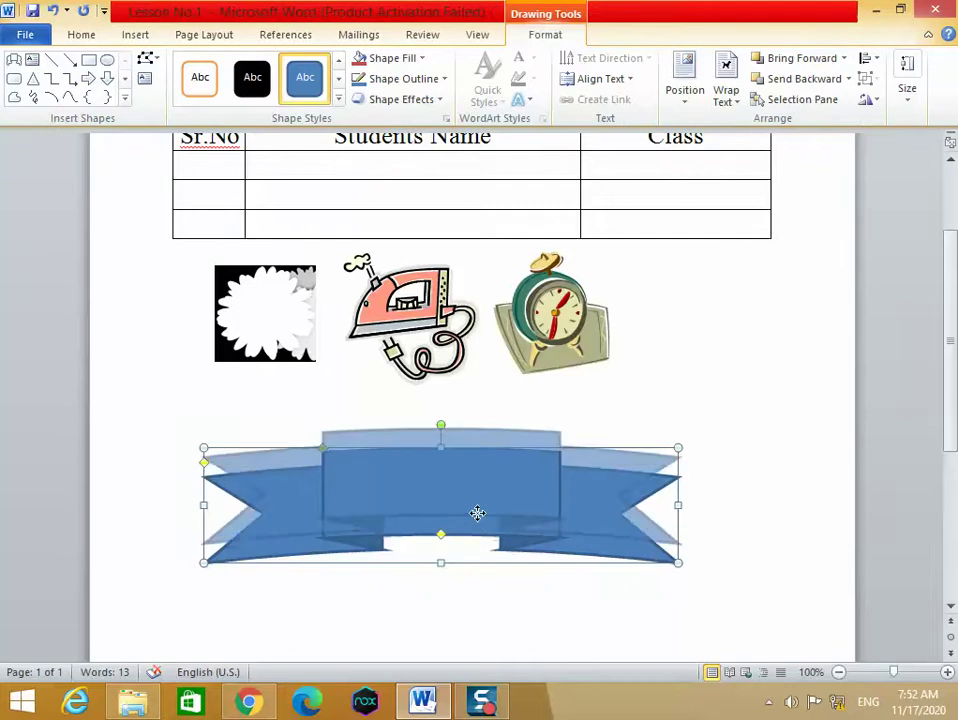
# Nudge the banner up and left, leaving its blue shape style unchanged.
pyautogui.click(701, 504)
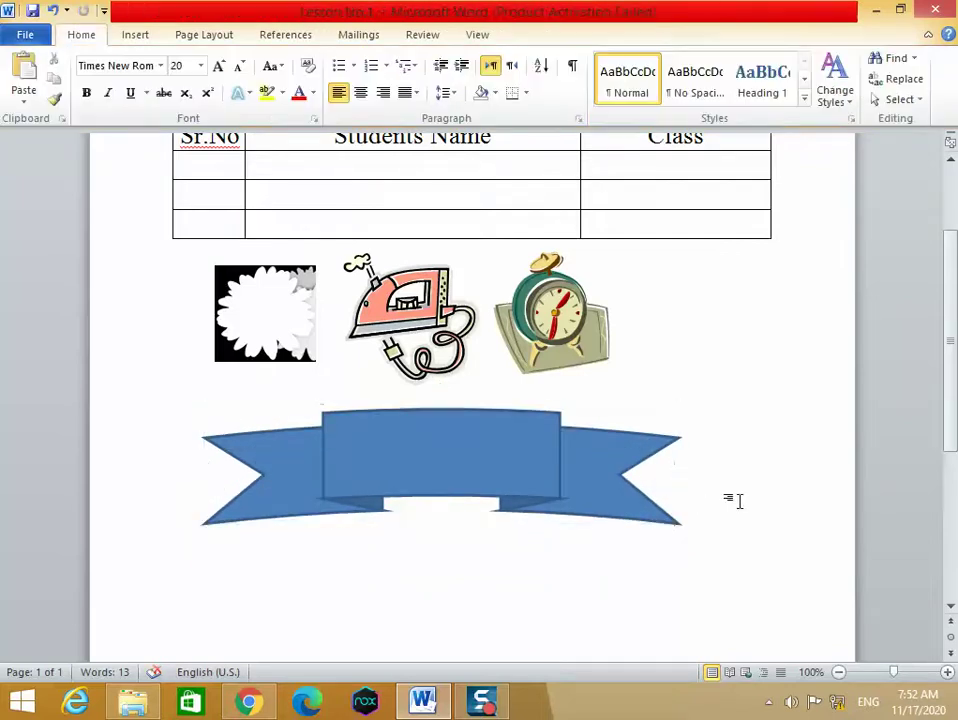
pyautogui.click(525, 463)
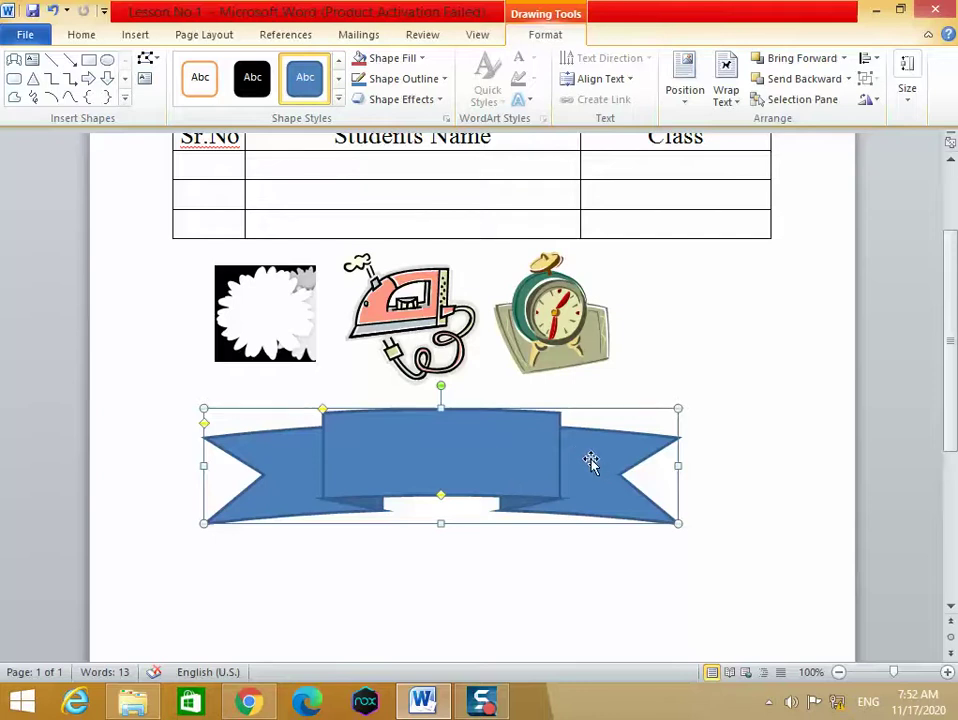
pyautogui.moveTo(478, 455); pyautogui.dragTo(462, 444)
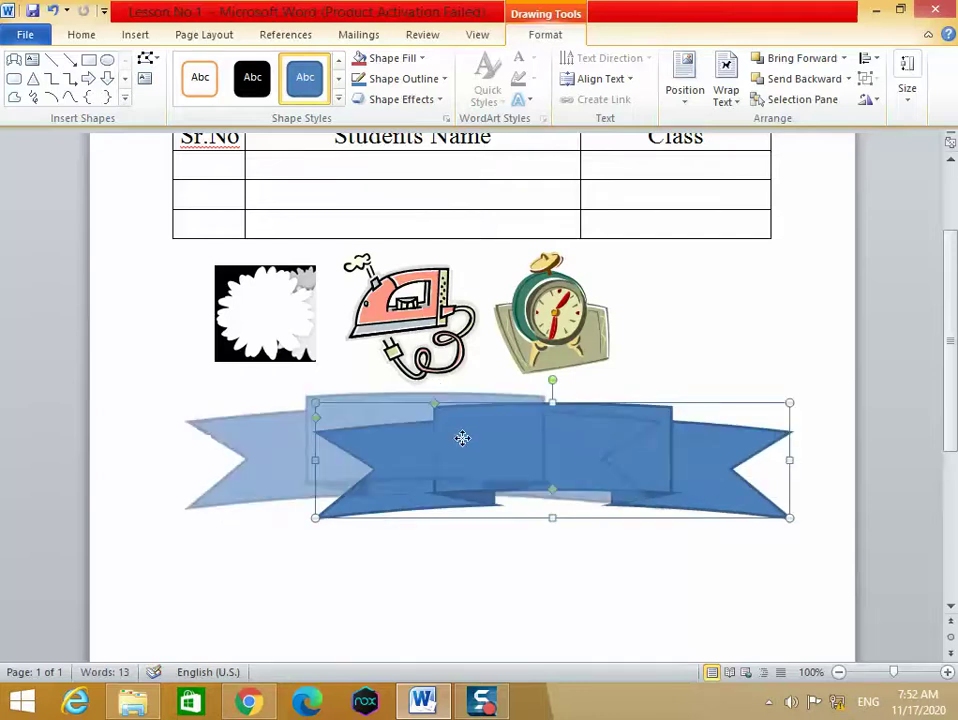
pyautogui.click(736, 102)
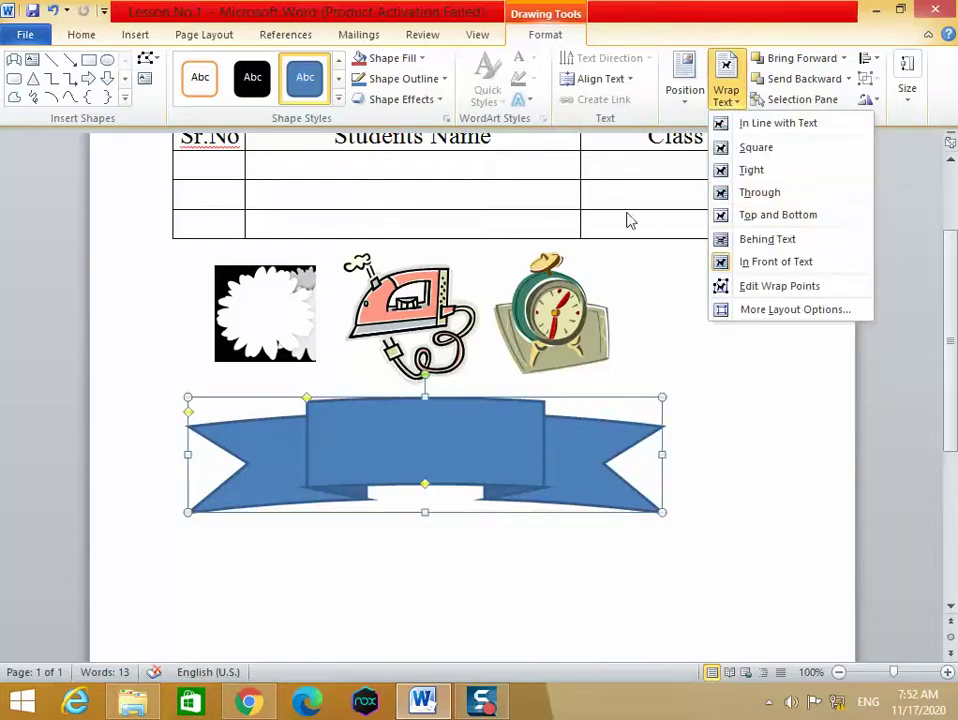
pyautogui.click(338, 100)
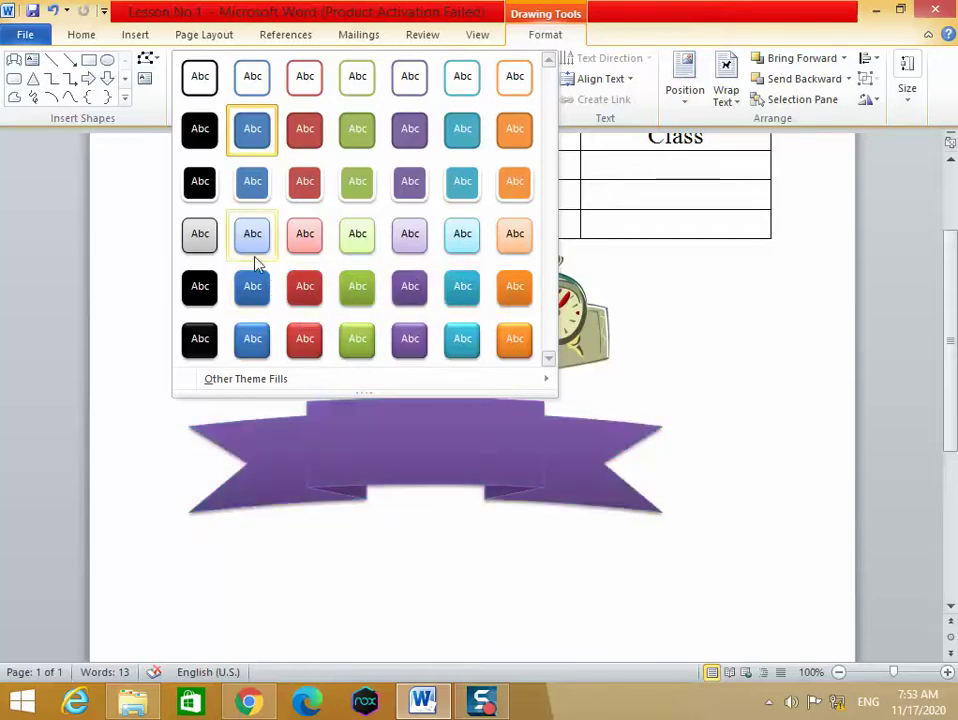
pyautogui.click(162, 220)
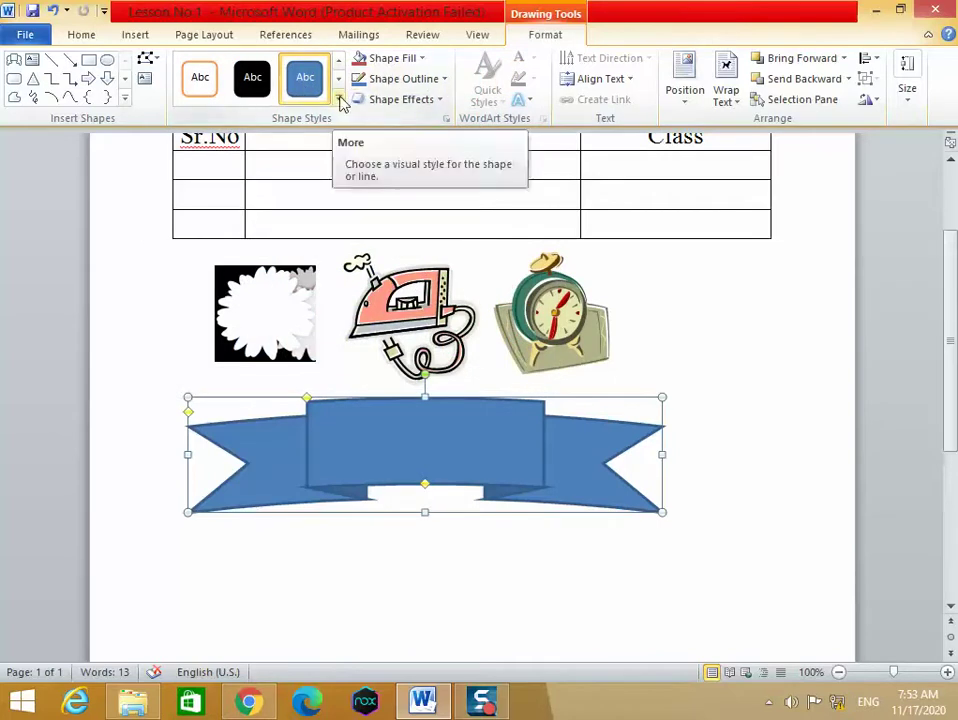
pyautogui.click(339, 100)
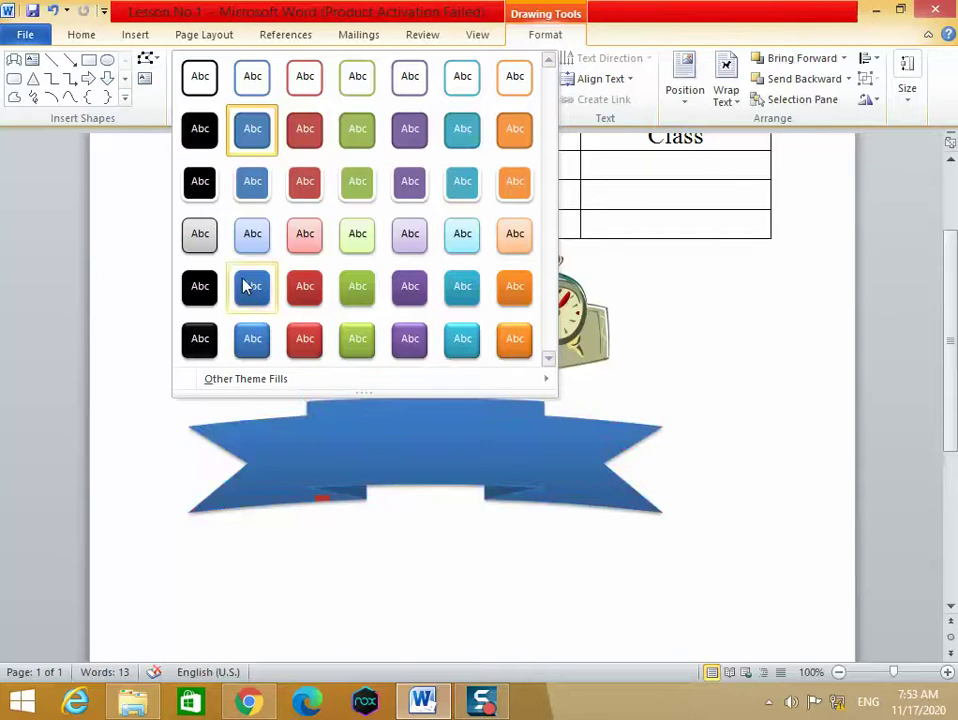
pyautogui.click(720, 351)
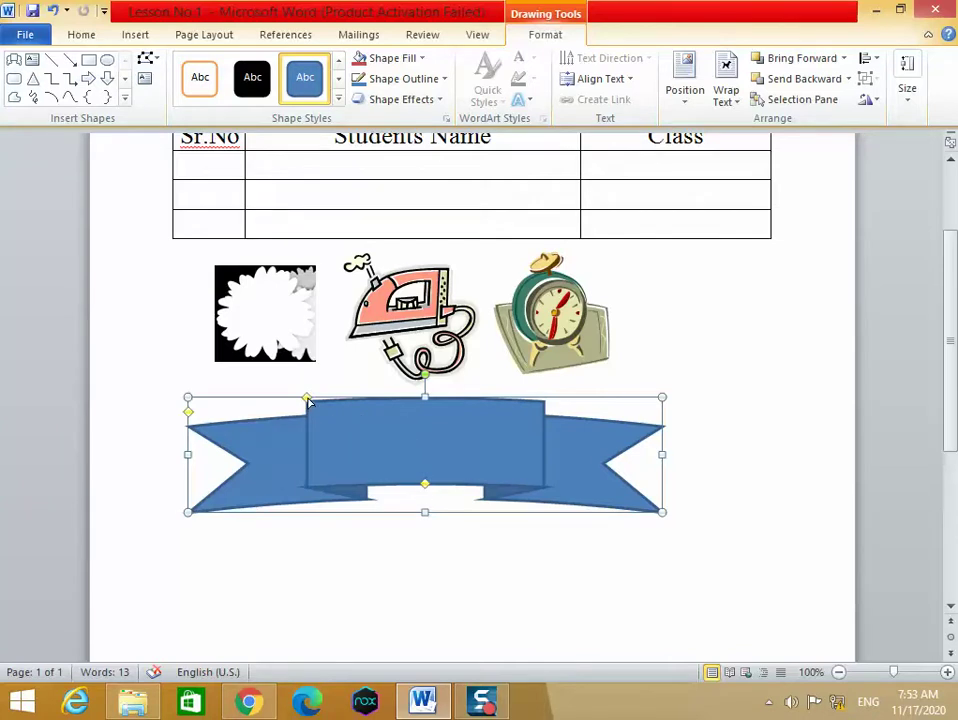
# Drag the banner's adjustment handle to widen its centre panel.
pyautogui.moveTo(308, 399); pyautogui.dragTo(269, 400)
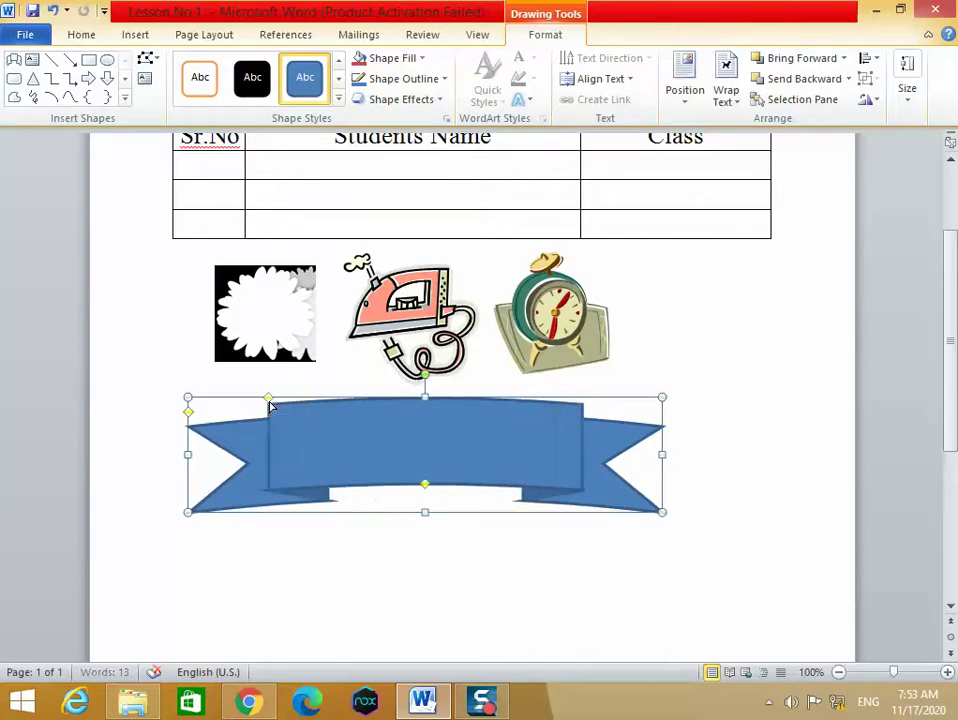
pyautogui.click(712, 462)
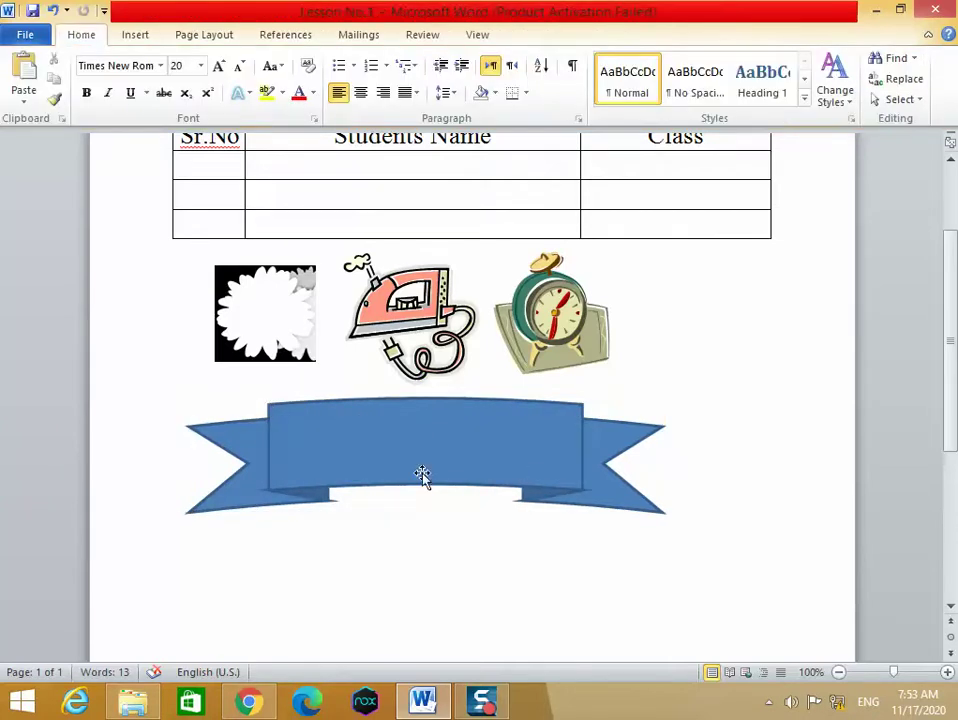
pyautogui.click(327, 413)
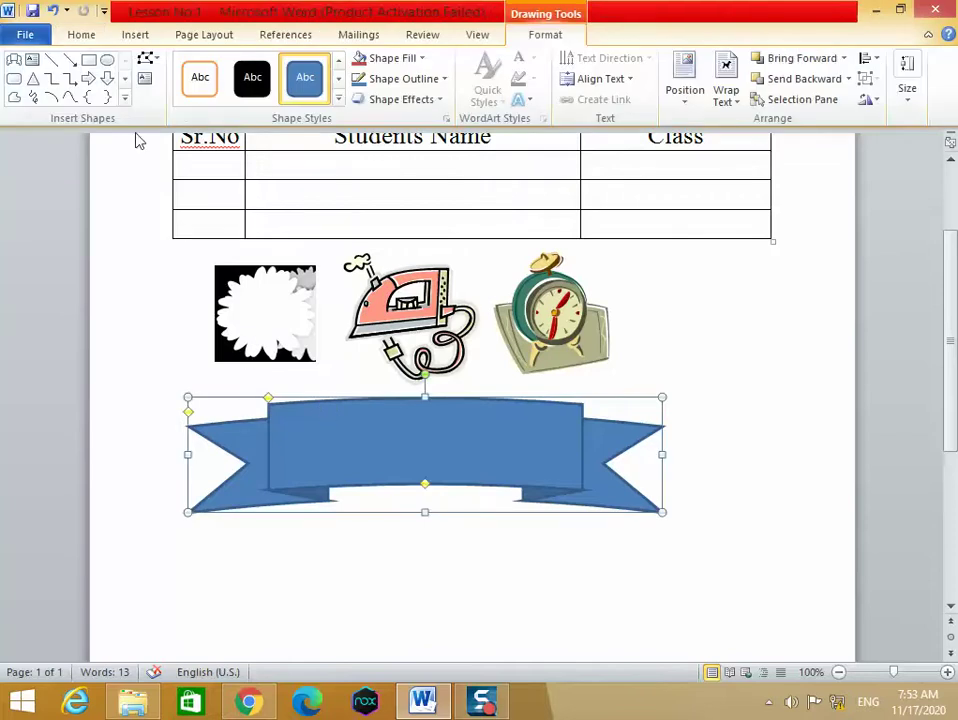
# Draw a text box over the banner's centre and type 'School'.
pyautogui.click(145, 80)
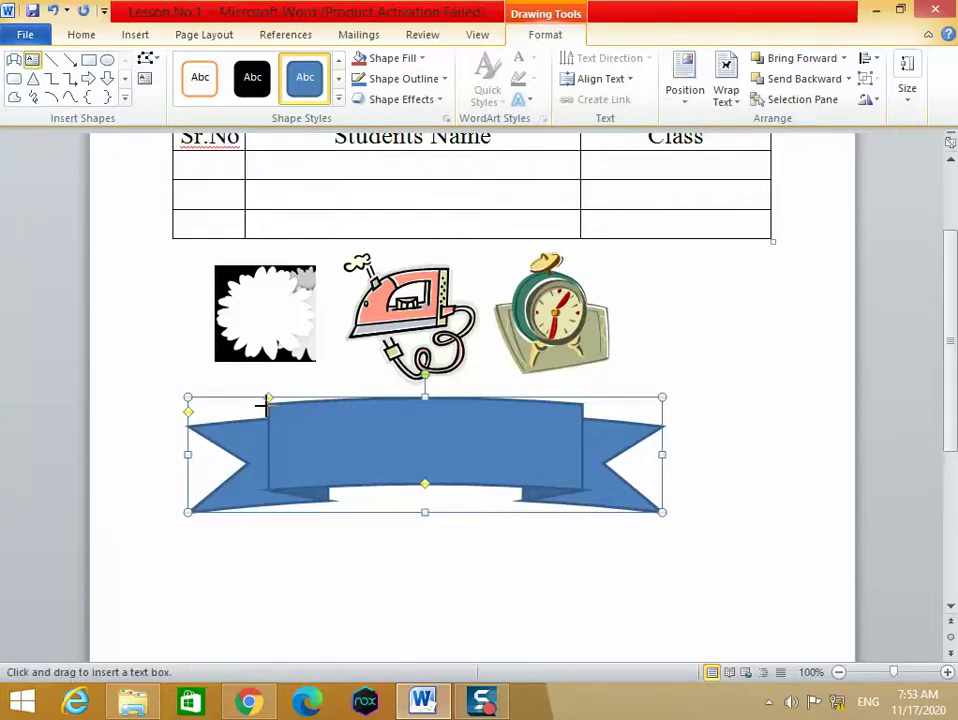
pyautogui.moveTo(266, 404); pyautogui.dragTo(580, 484)
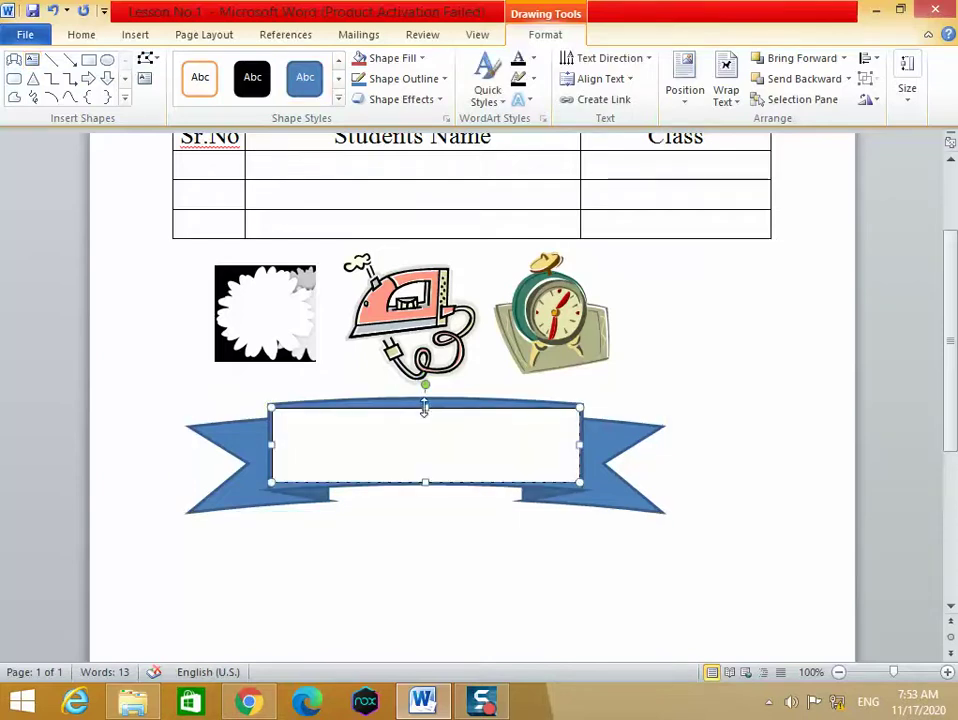
pyautogui.moveTo(425, 405); pyautogui.dragTo(428, 405)
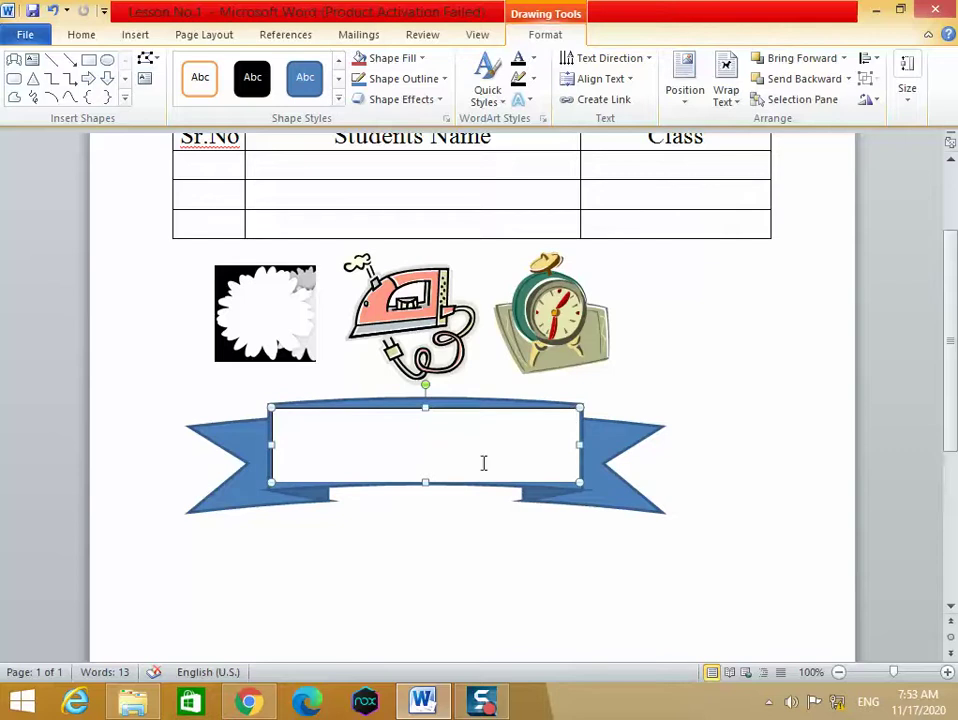
pyautogui.click(620, 405)
pyautogui.click(510, 454)
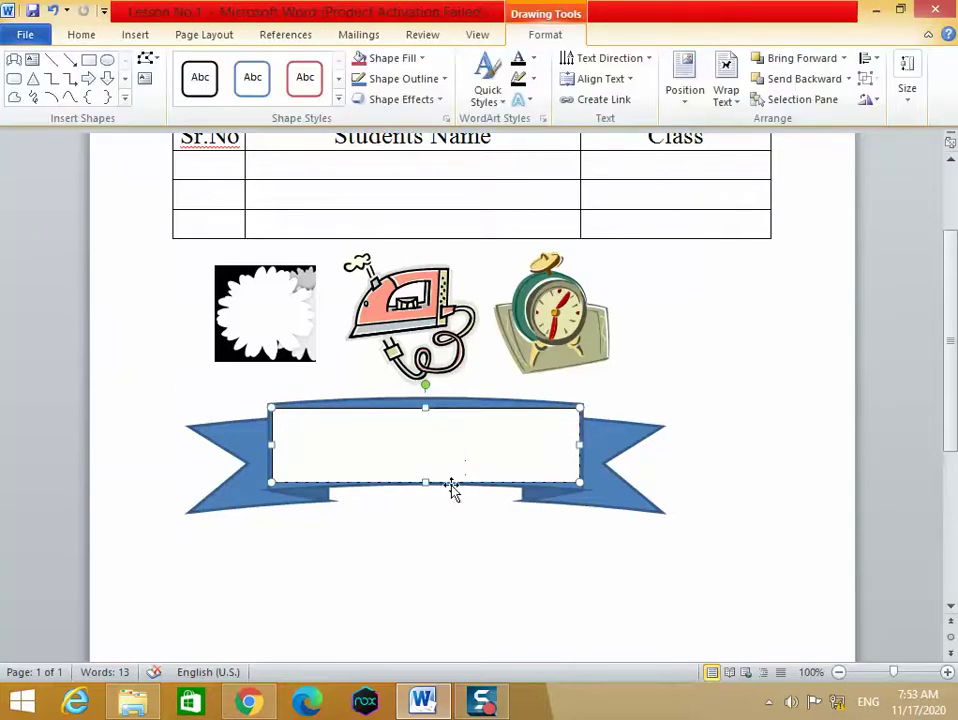
pyautogui.write('Scho')
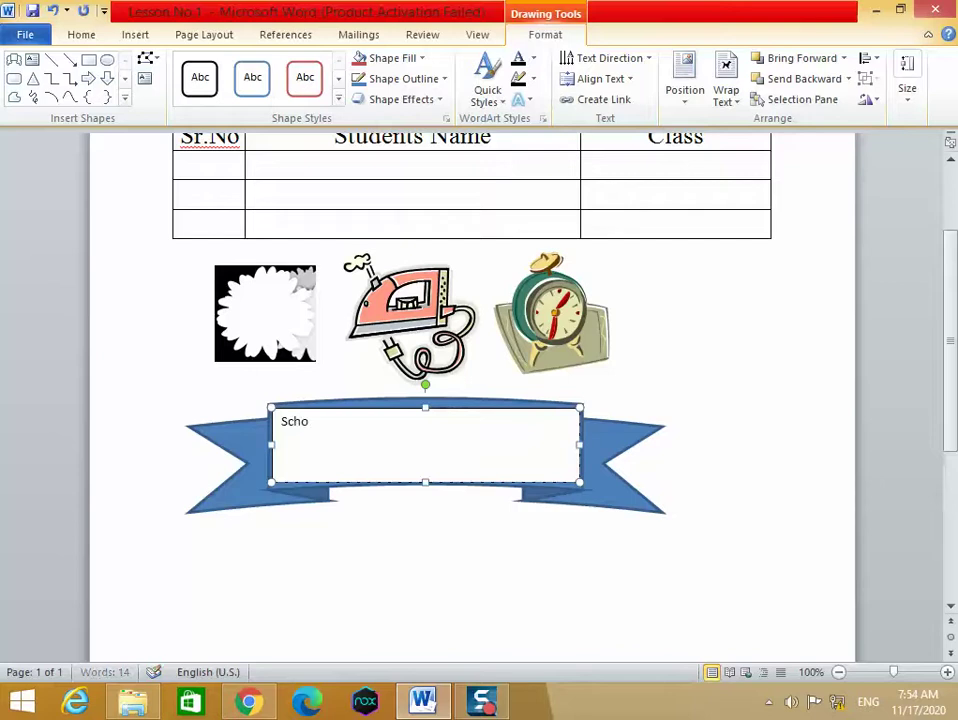
pyautogui.write('l')
pyautogui.press('BackSpace')
pyautogui.write('o')
pyautogui.write('l')
# Enlarge 'School' two size steps to 29 pt and centre it in the box.
pyautogui.moveTo(329, 425); pyautogui.dragTo(281, 425)
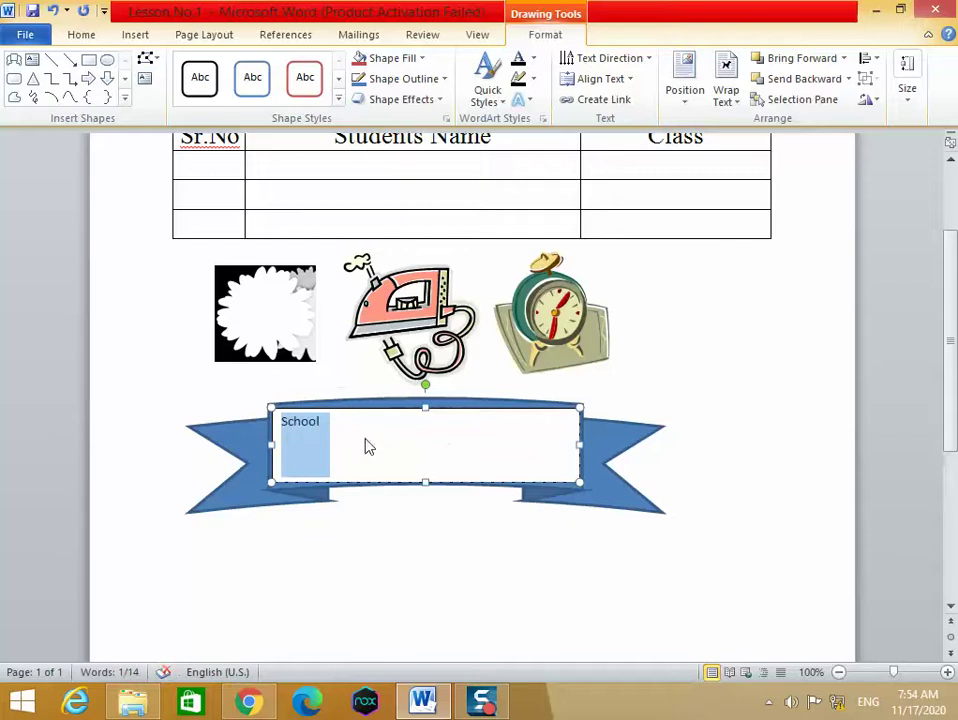
pyautogui.press('Delete')
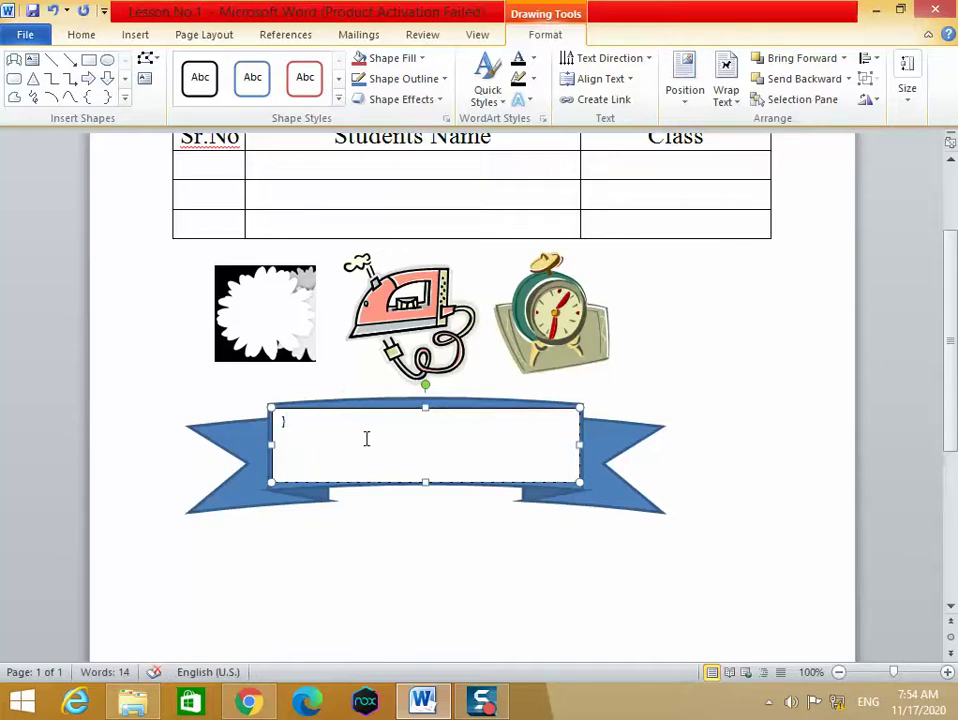
pyautogui.hotkey('ctrl', 'z')
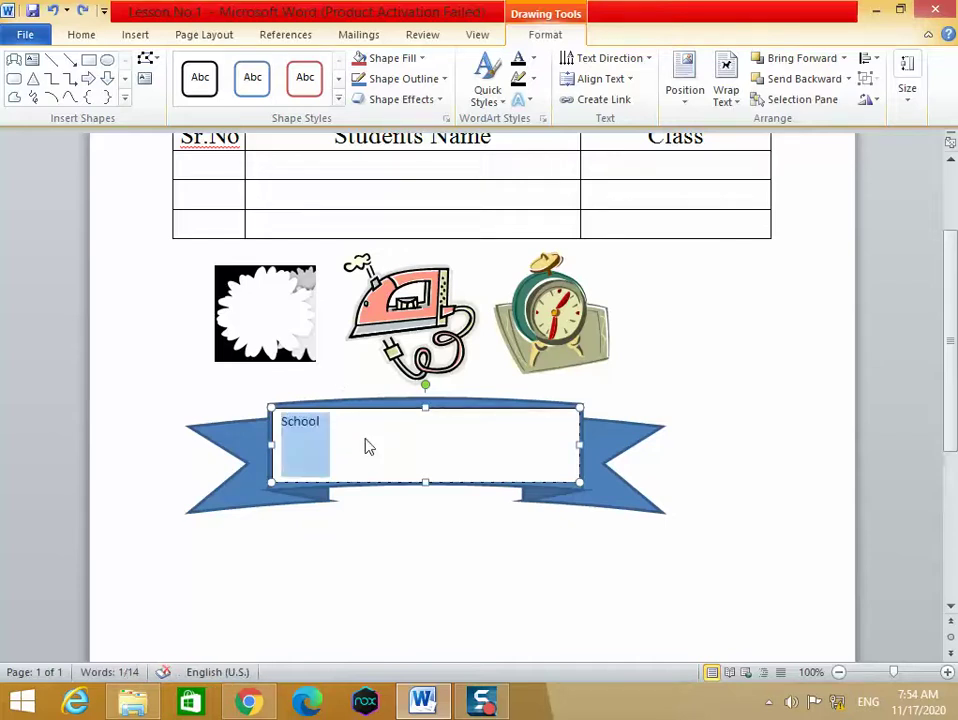
pyautogui.hotkey('ctrl', 'shift', '.')
pyautogui.hotkey('ctrl', 'shift', '.')
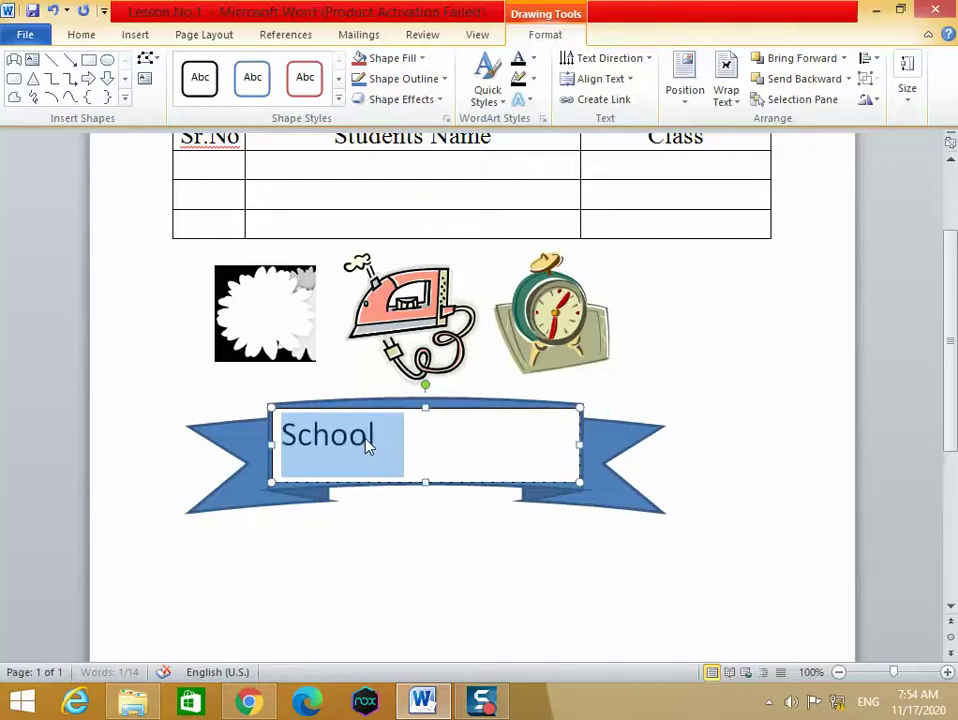
pyautogui.hotkey('ctrl', 'shift', '.')
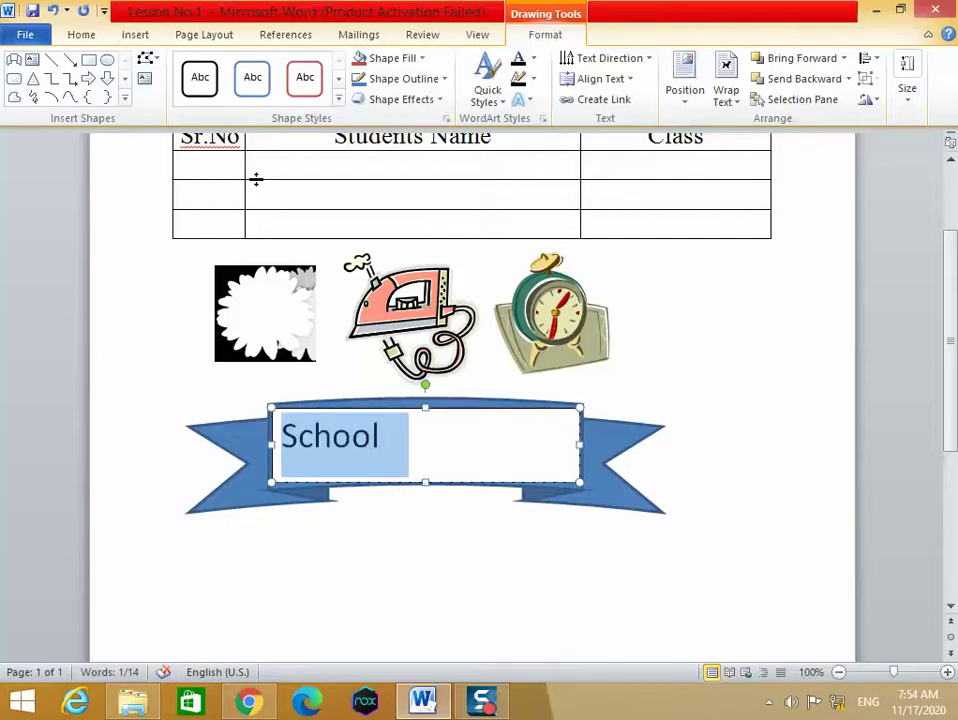
pyautogui.click(84, 36)
pyautogui.click(361, 92)
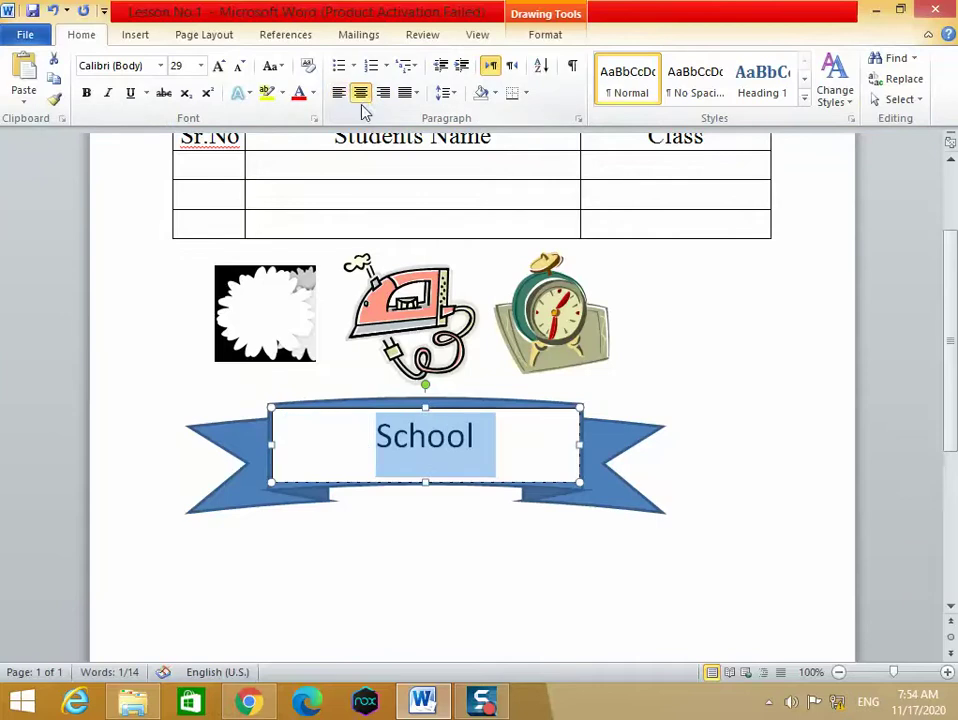
pyautogui.click(541, 464)
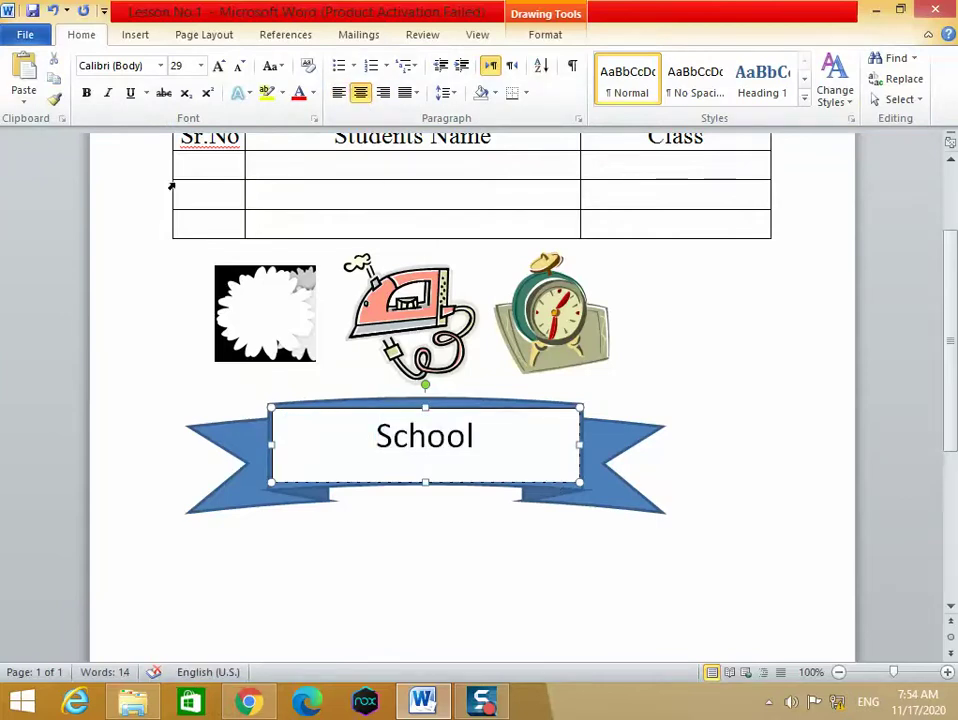
pyautogui.click(137, 36)
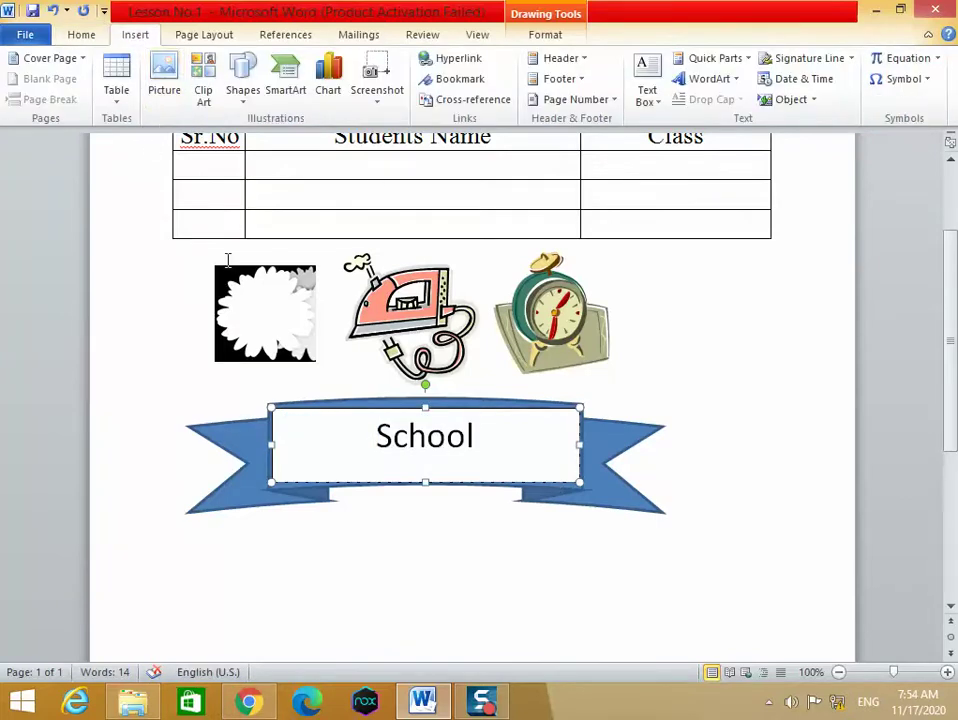
pyautogui.click(704, 425)
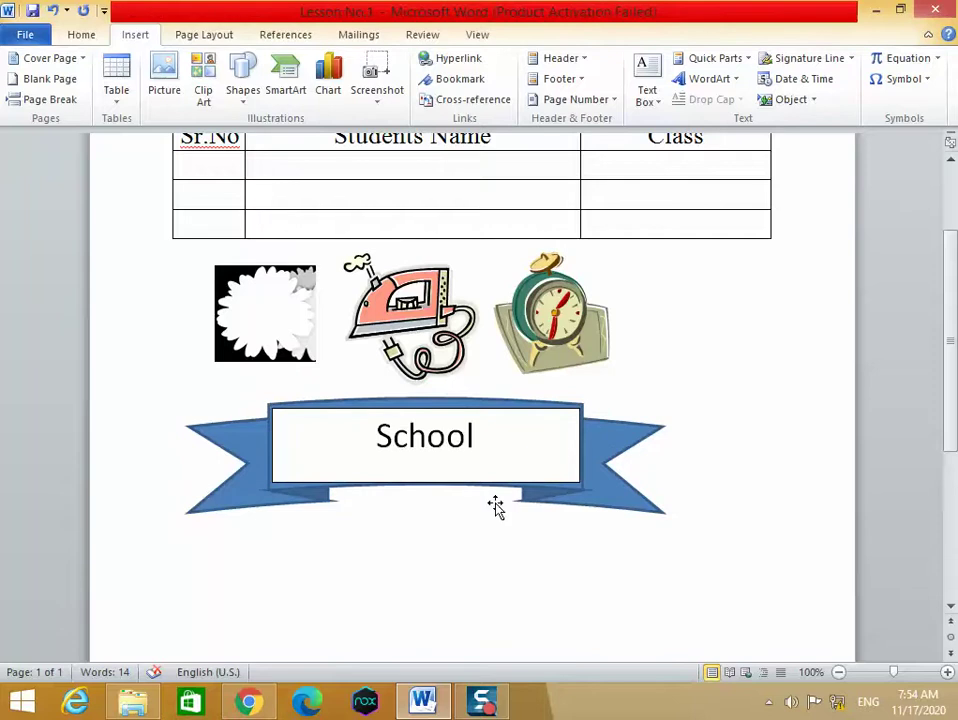
# Scroll to the space under the School banner and bring up the Shapes gallery.
pyautogui.scroll(3, 548, 560)
pyautogui.scroll(-4, 546, 561)
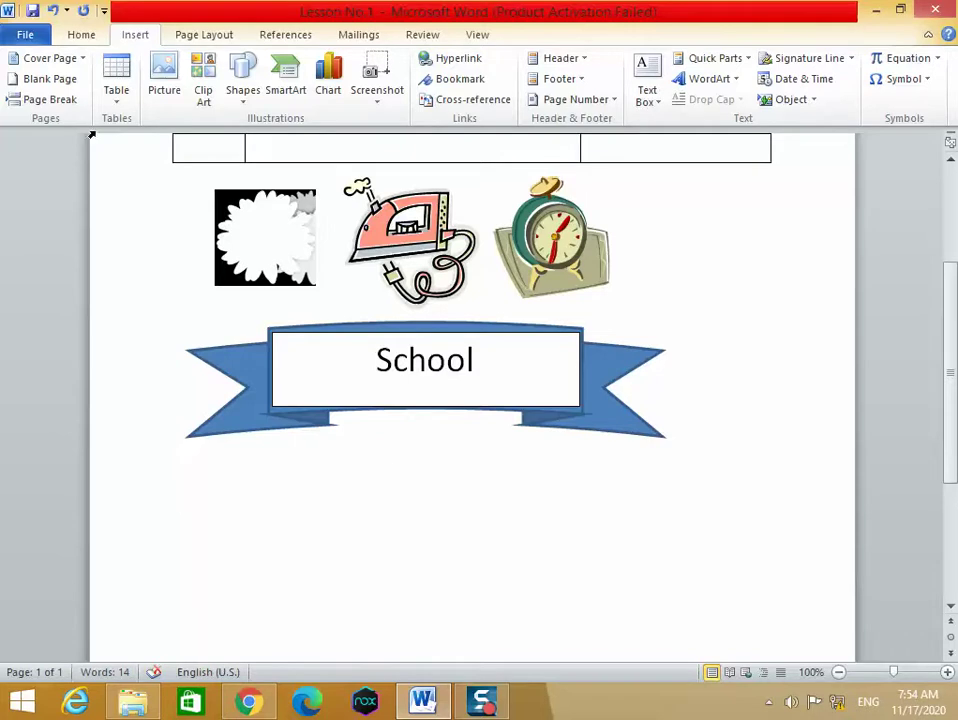
pyautogui.click(240, 100)
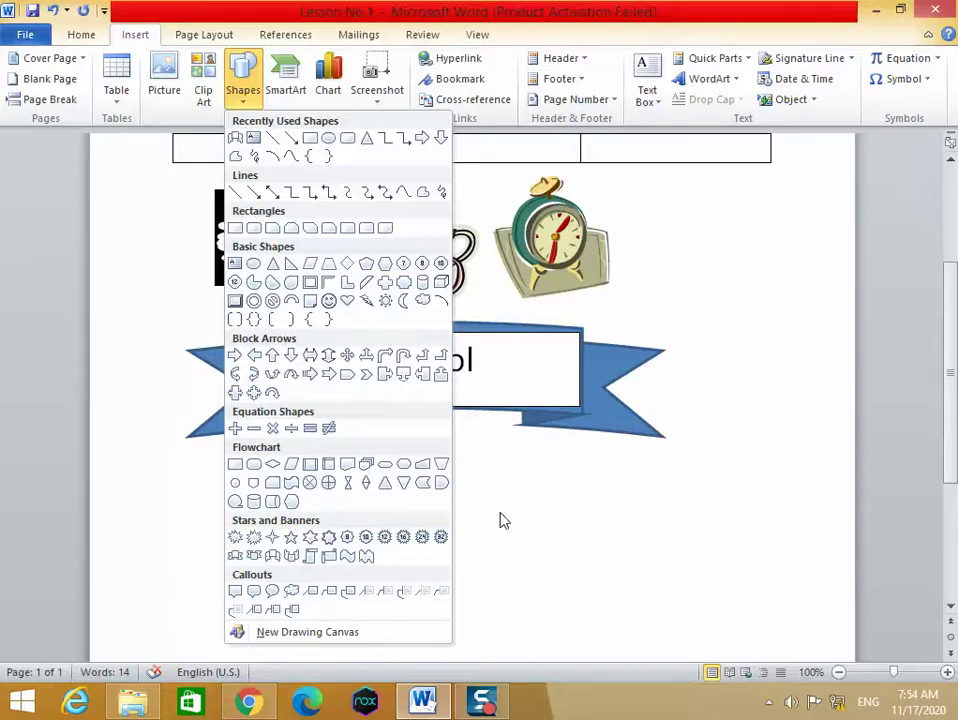
# Dismiss the Shapes gallery without adding a shape and start inserting a SmartArt graphic.
pyautogui.click(503, 520)
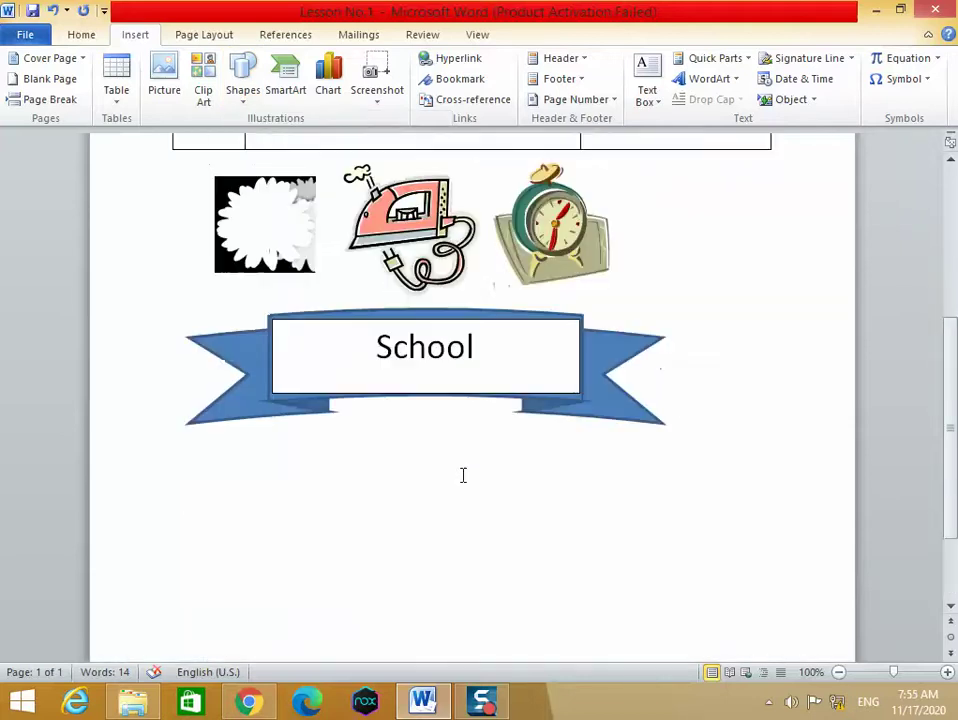
pyautogui.scroll(-5, 463, 475)
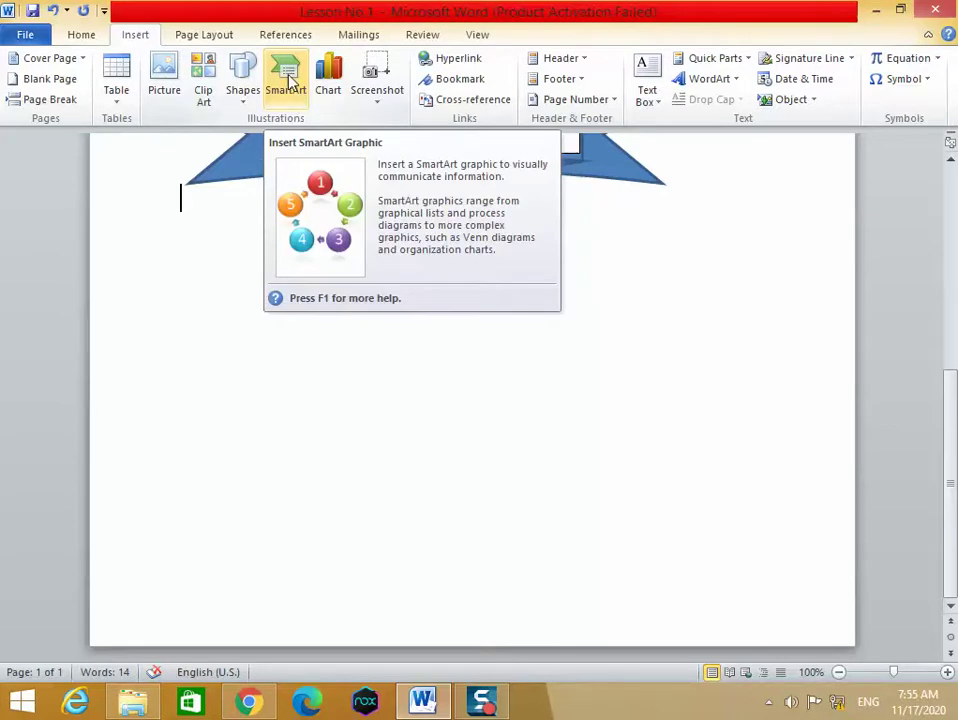
pyautogui.click(288, 74)
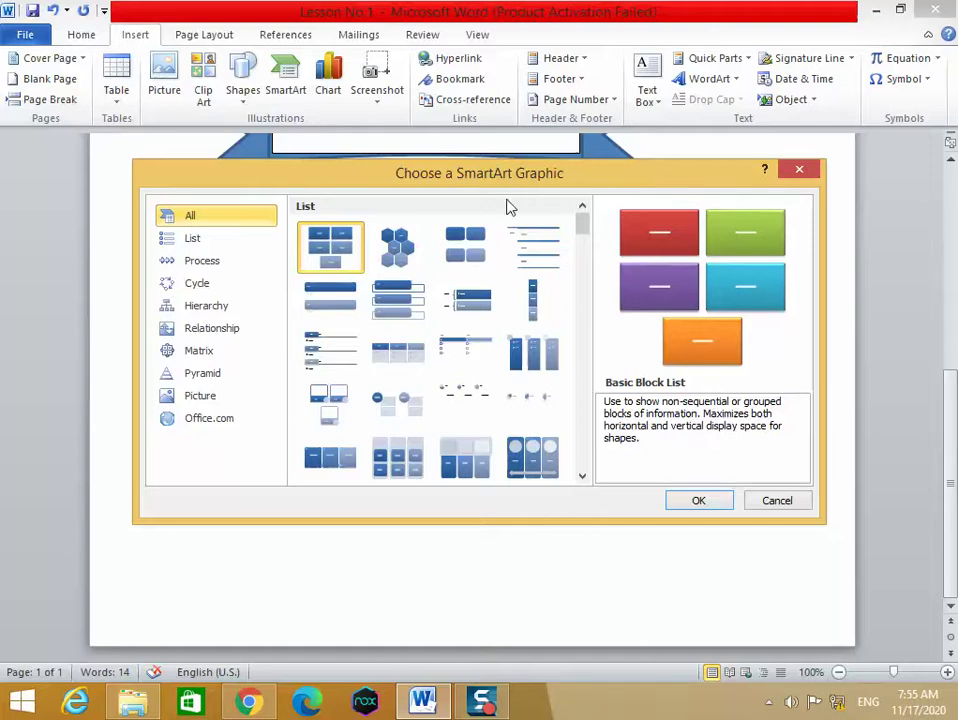
# Browse the SmartArt categories and insert the Picture Organization Chart from Office.com.
pyautogui.click(198, 242)
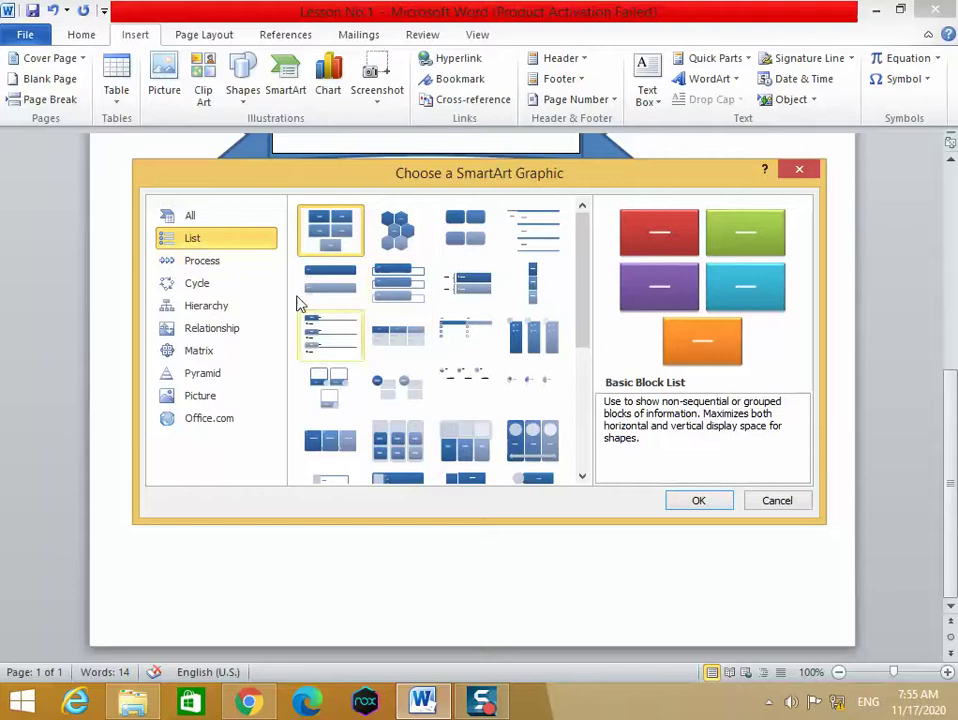
pyautogui.click(209, 266)
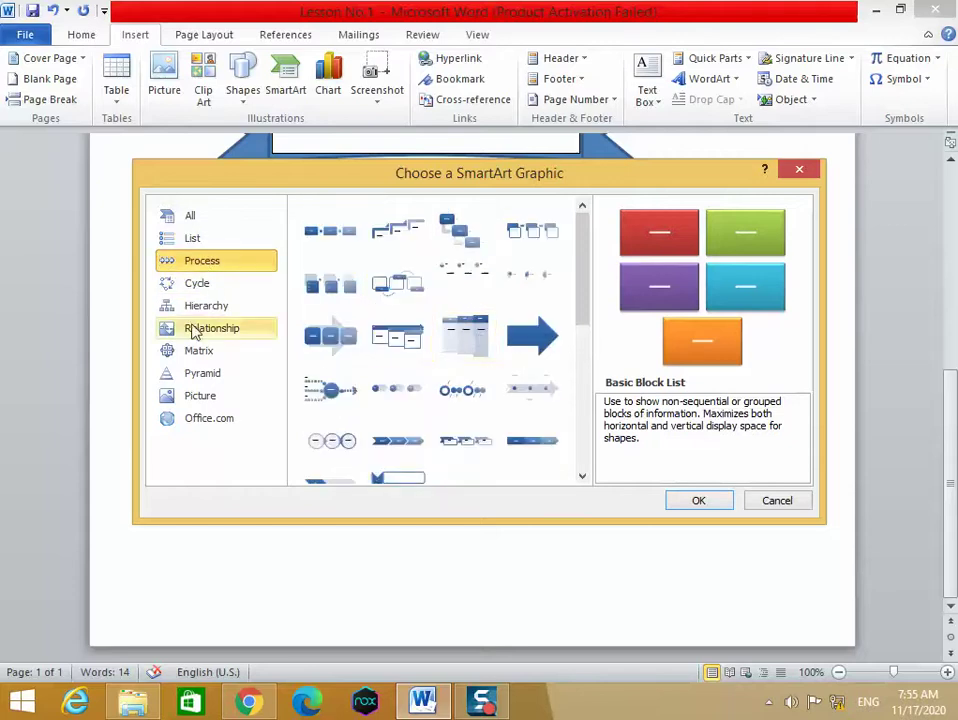
pyautogui.click(185, 288)
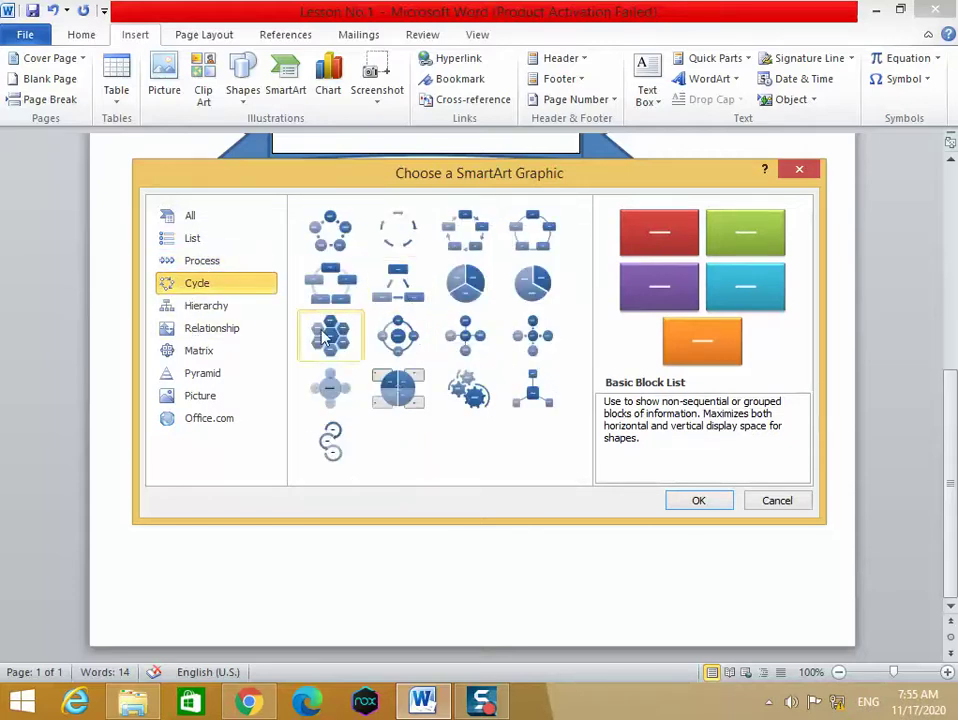
pyautogui.click(220, 310)
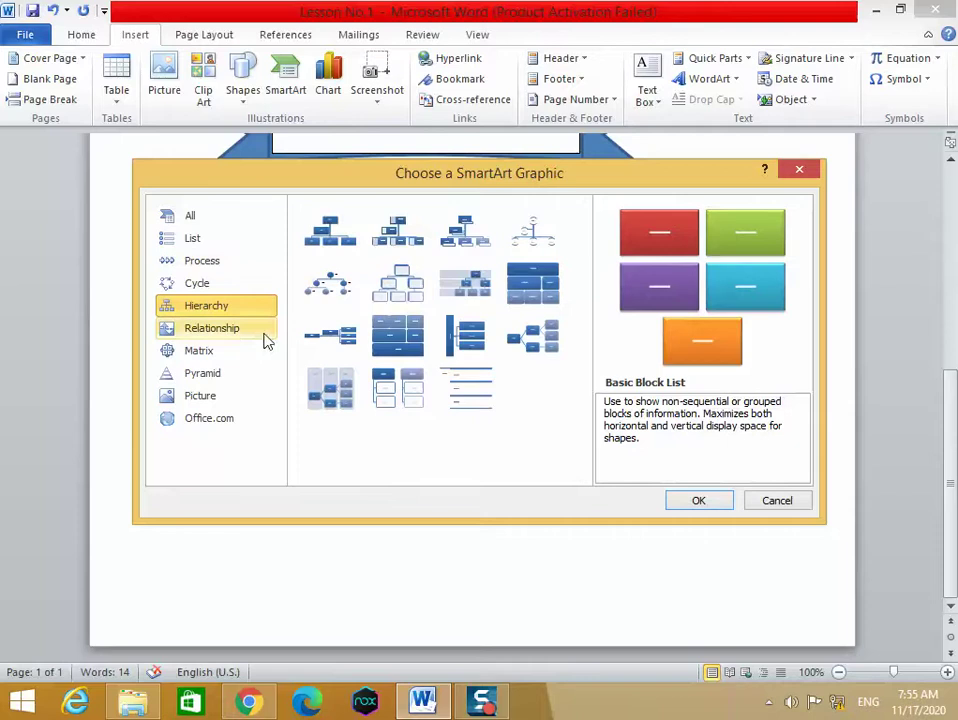
pyautogui.click(248, 337)
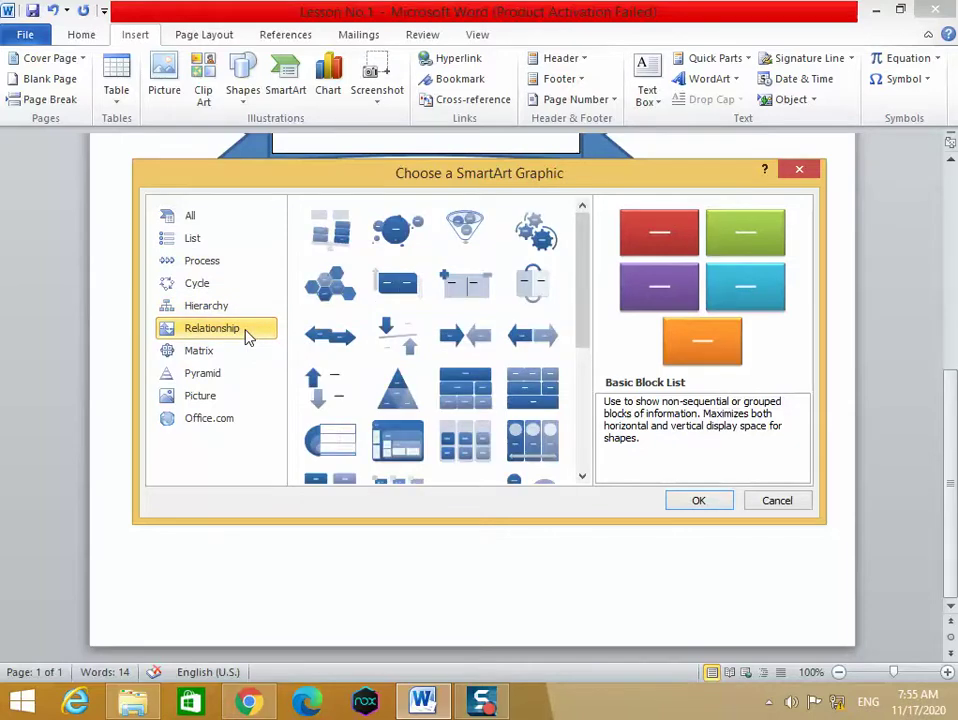
pyautogui.click(235, 353)
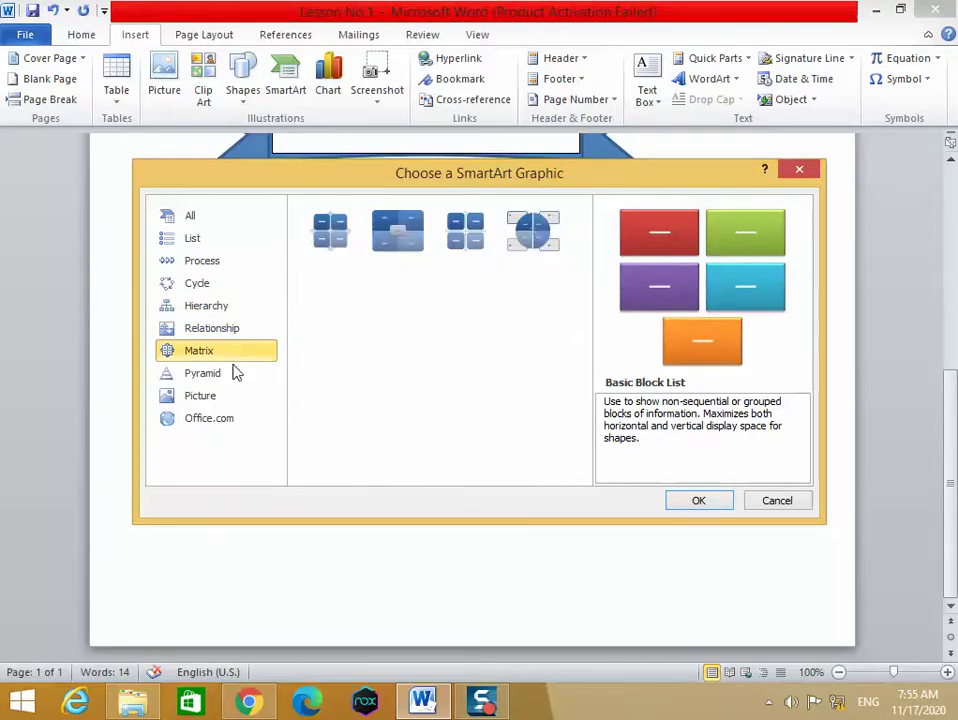
pyautogui.click(230, 376)
pyautogui.click(222, 396)
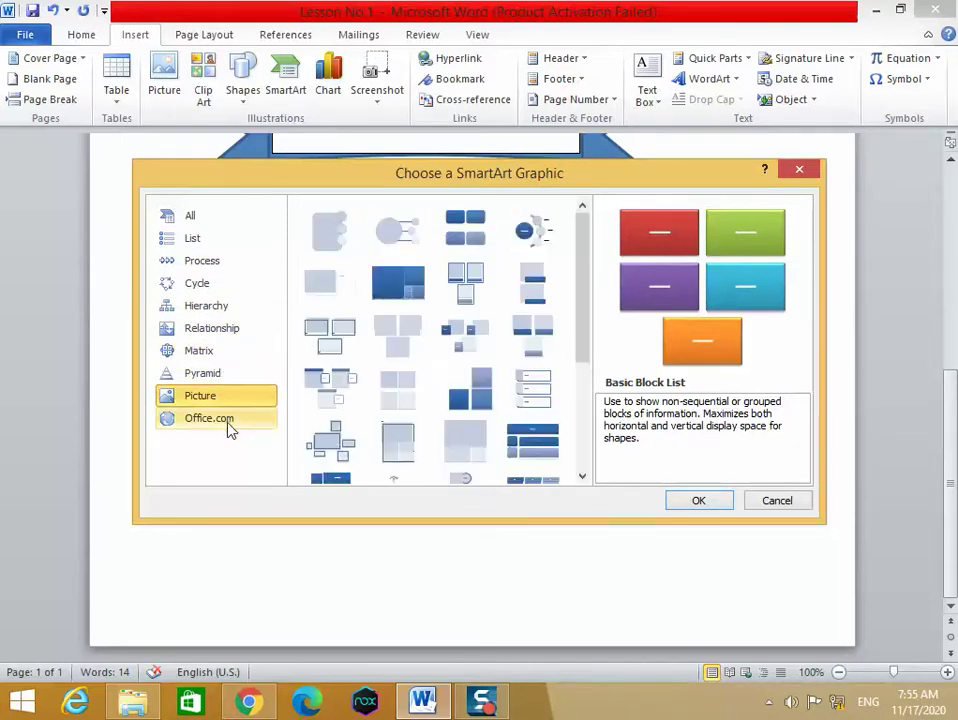
pyautogui.click(228, 428)
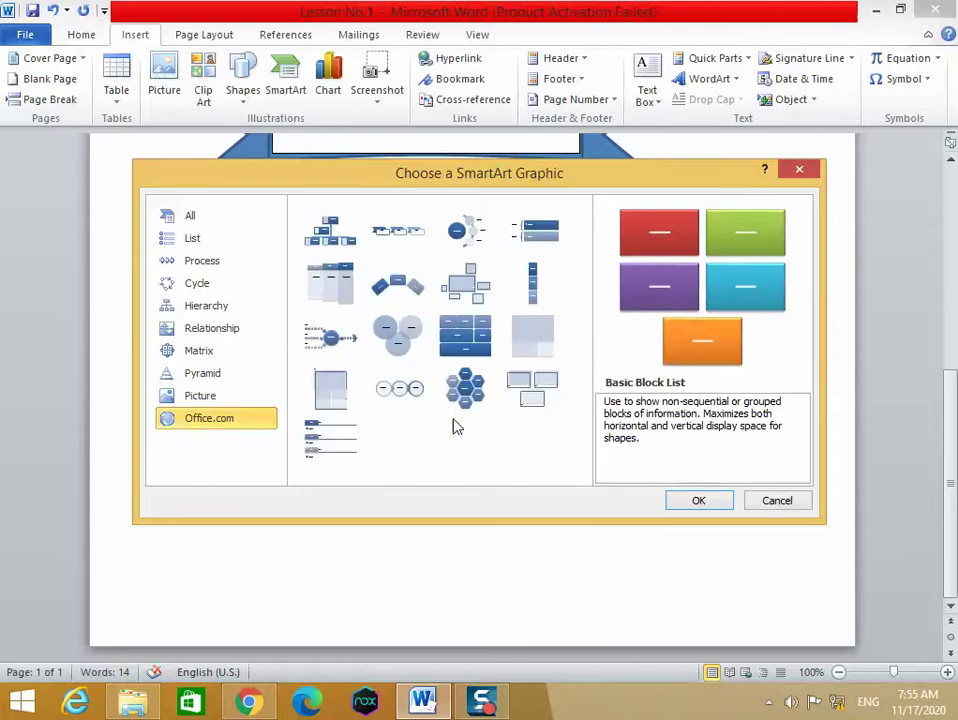
pyautogui.click(336, 242)
pyautogui.click(703, 500)
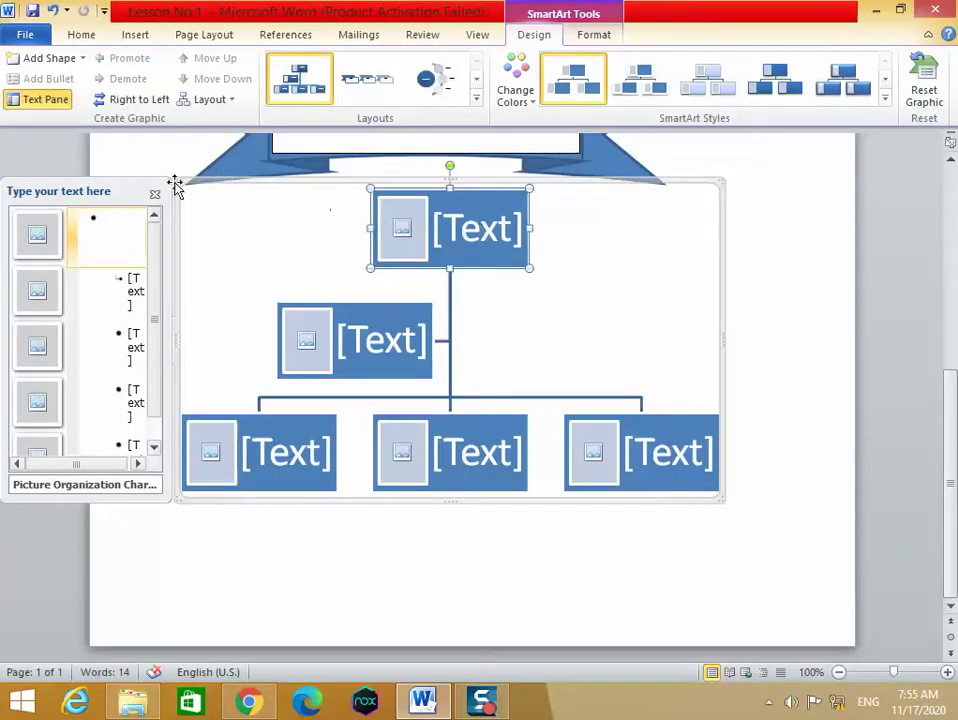
# Shrink the chart frame and move the assistant box right of the centre line.
pyautogui.moveTo(177, 181); pyautogui.dragTo(214, 231)
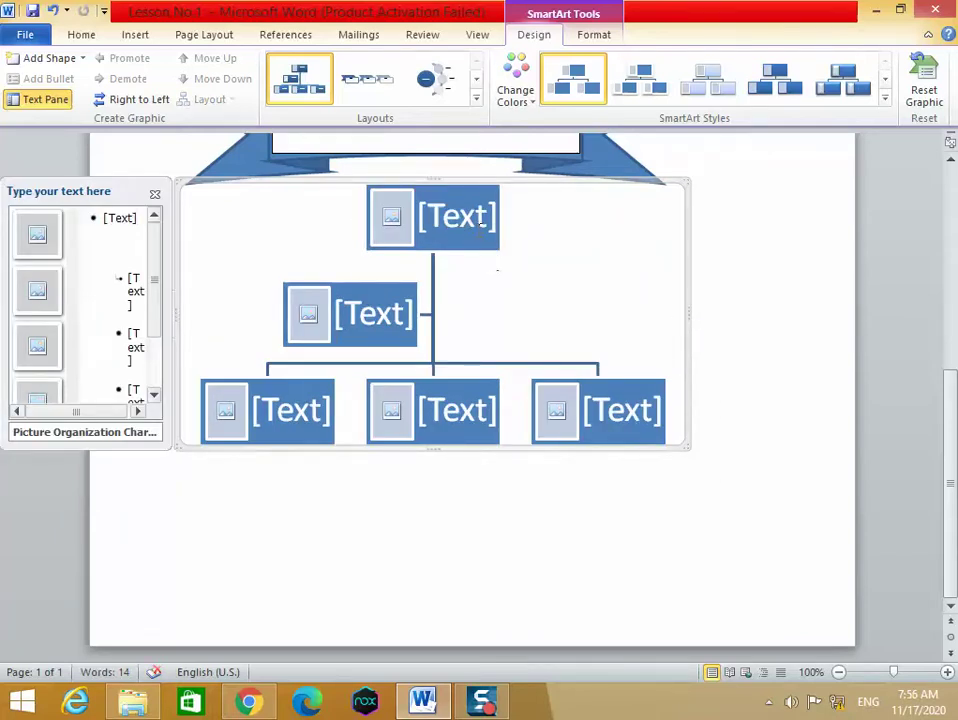
pyautogui.click(478, 231)
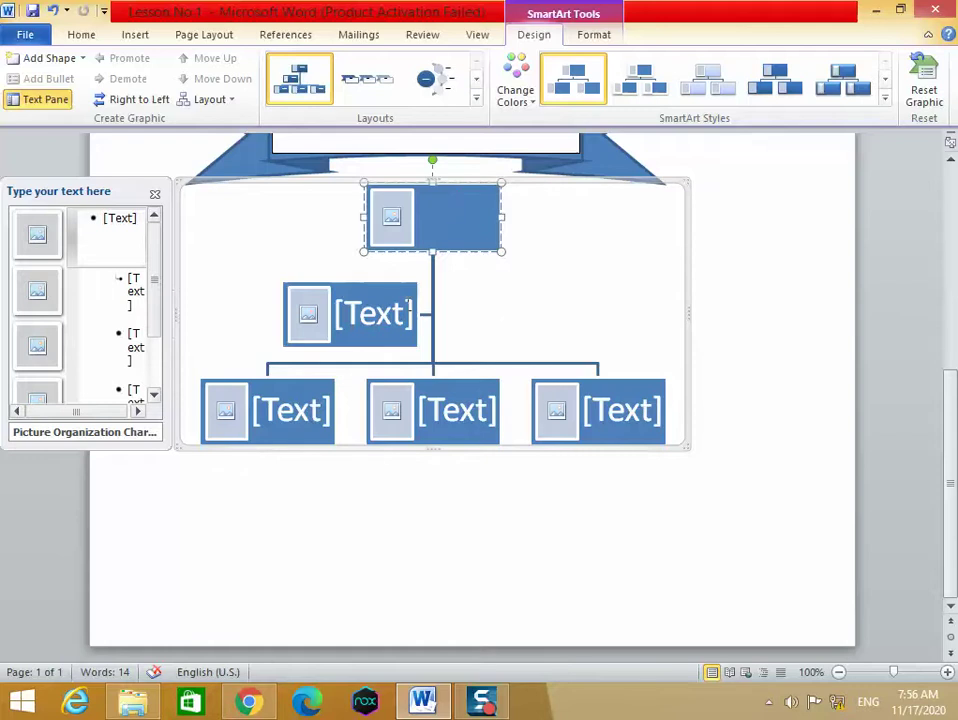
pyautogui.click(410, 308)
pyautogui.moveTo(381, 286)
pyautogui.mouseDown()
pyautogui.moveTo(539, 277)
pyautogui.moveTo(538, 287)
pyautogui.mouseUp()
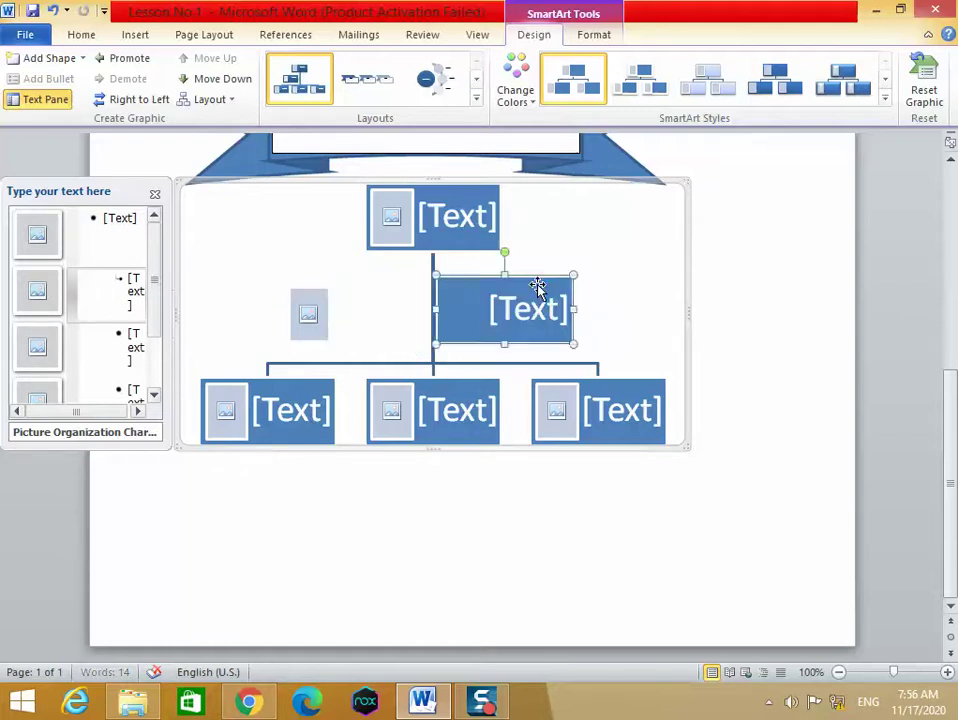
pyautogui.click(440, 373)
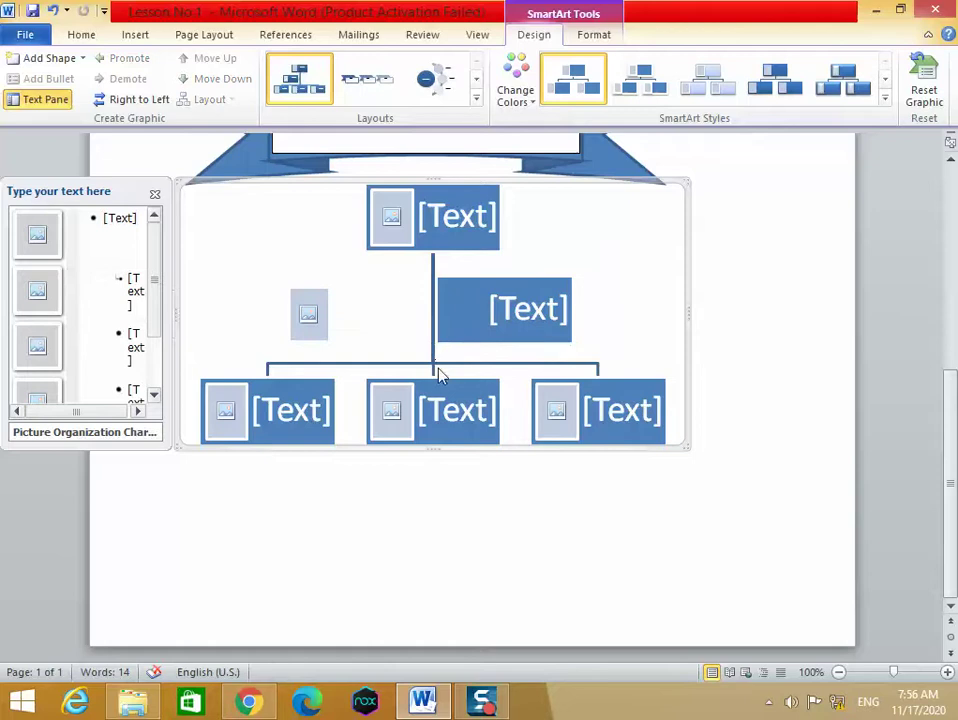
pyautogui.moveTo(449, 327); pyautogui.dragTo(493, 328)
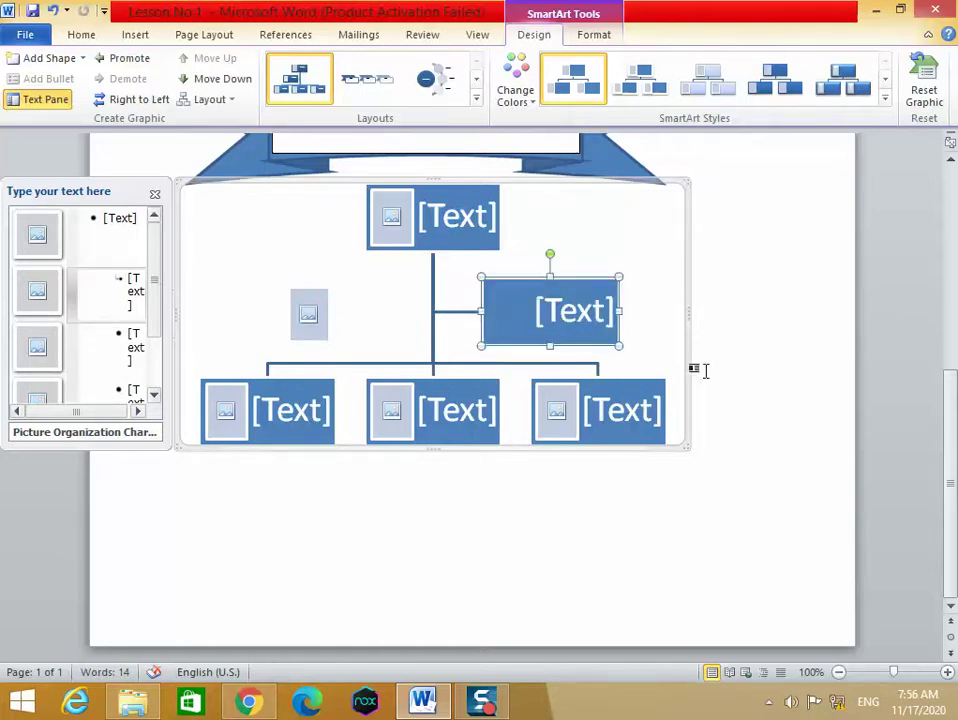
# Enlarge the whole organization chart by dragging its corner outward.
pyautogui.moveTo(675, 449); pyautogui.dragTo(797, 551)
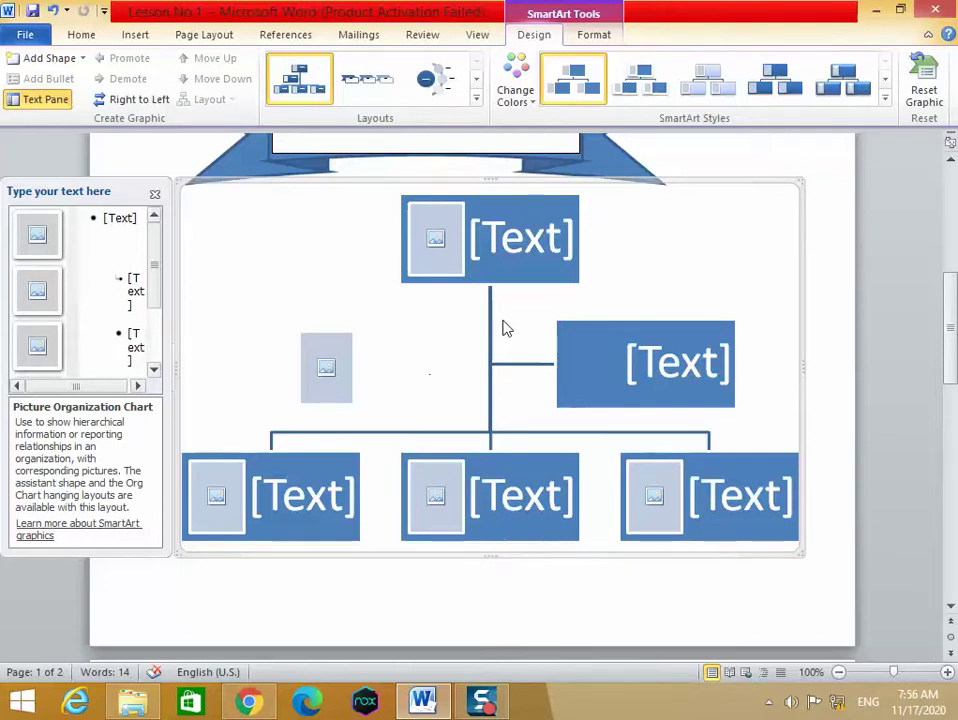
pyautogui.scroll(-4, 505, 327)
pyautogui.scroll(6, 505, 327)
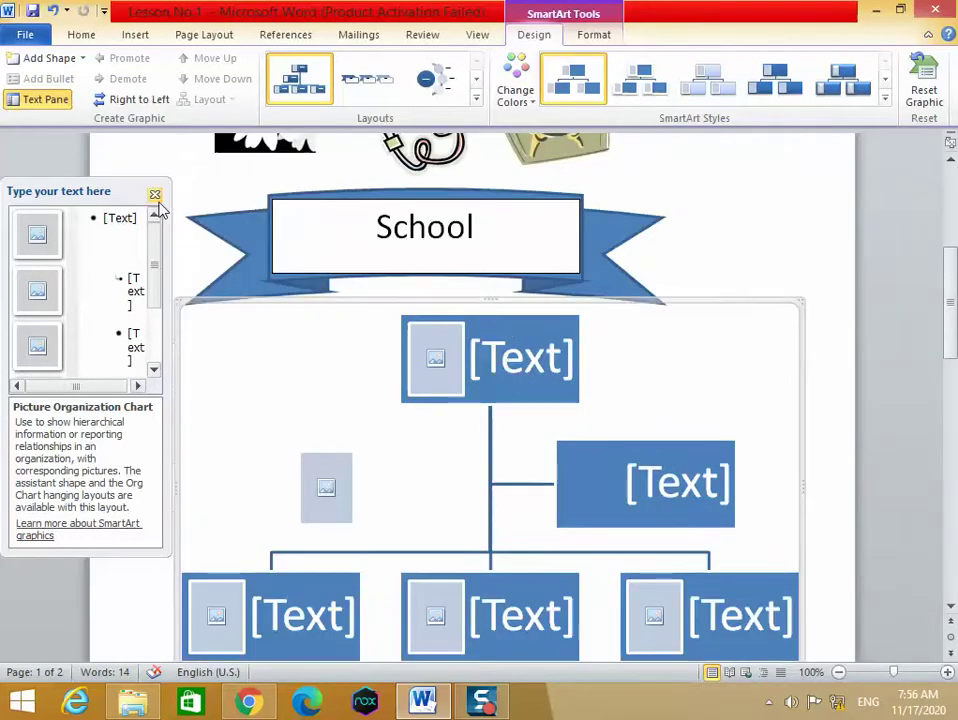
pyautogui.click(154, 314)
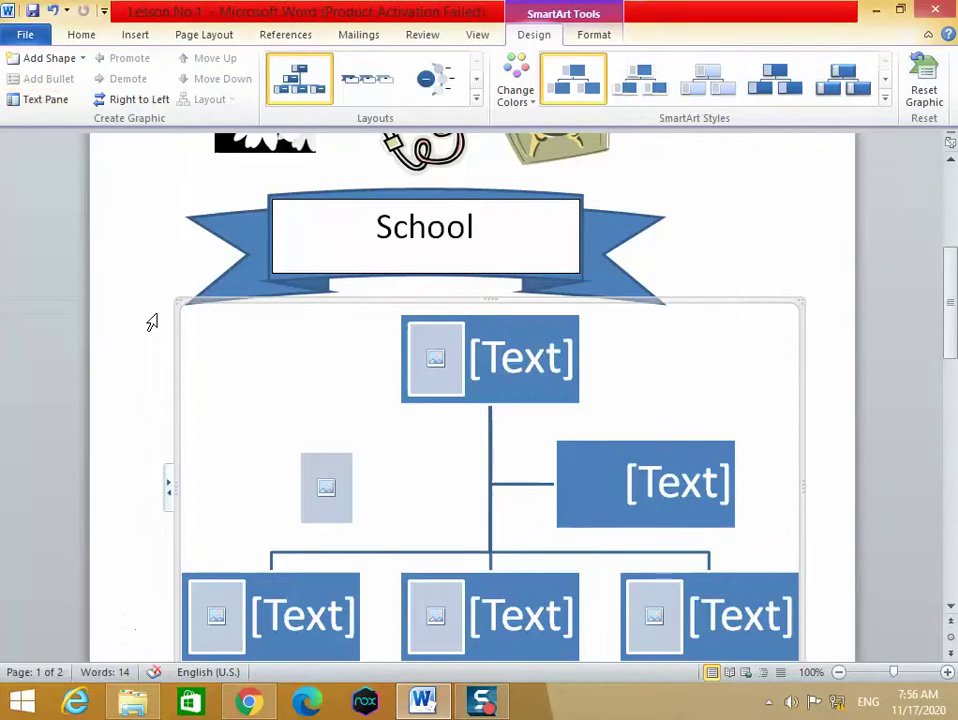
pyautogui.scroll(-8, 389, 342)
pyautogui.click(334, 332)
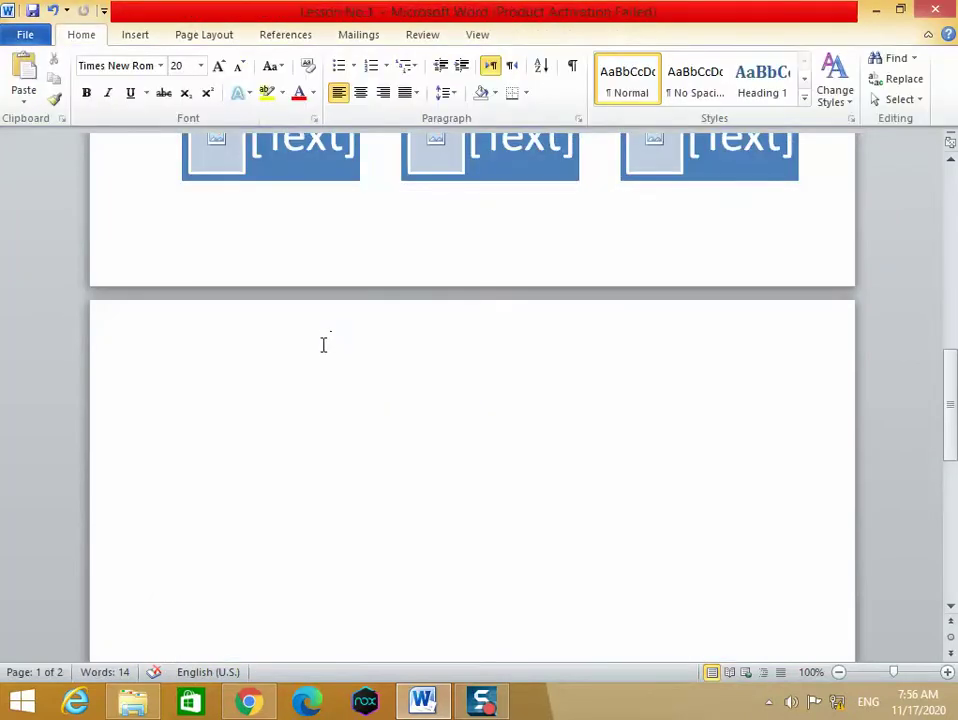
pyautogui.scroll(-2, 323, 341)
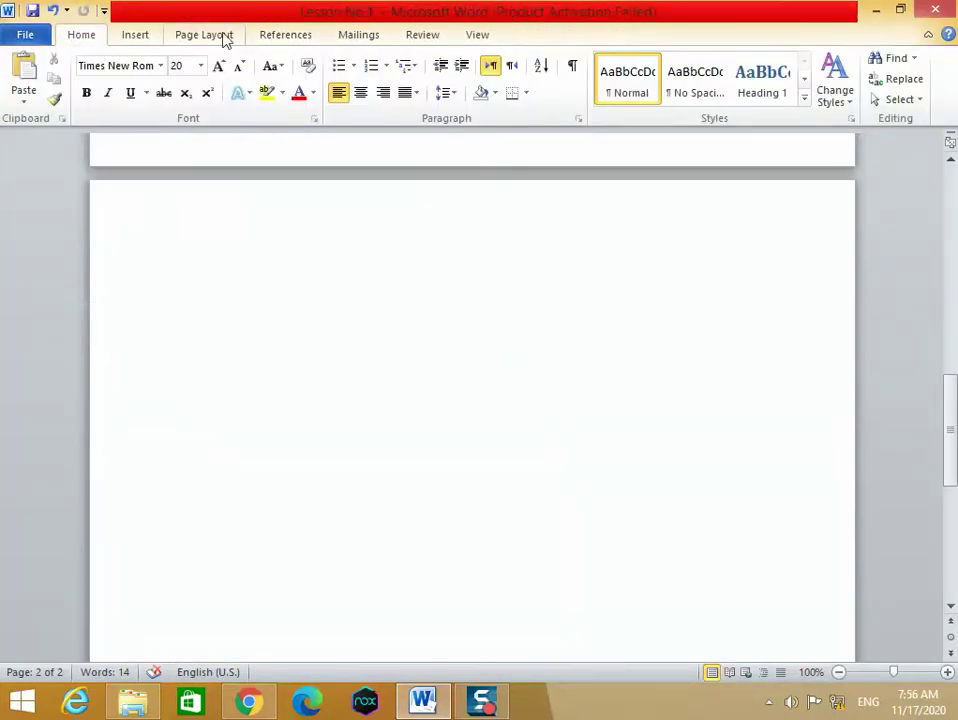
pyautogui.click(154, 36)
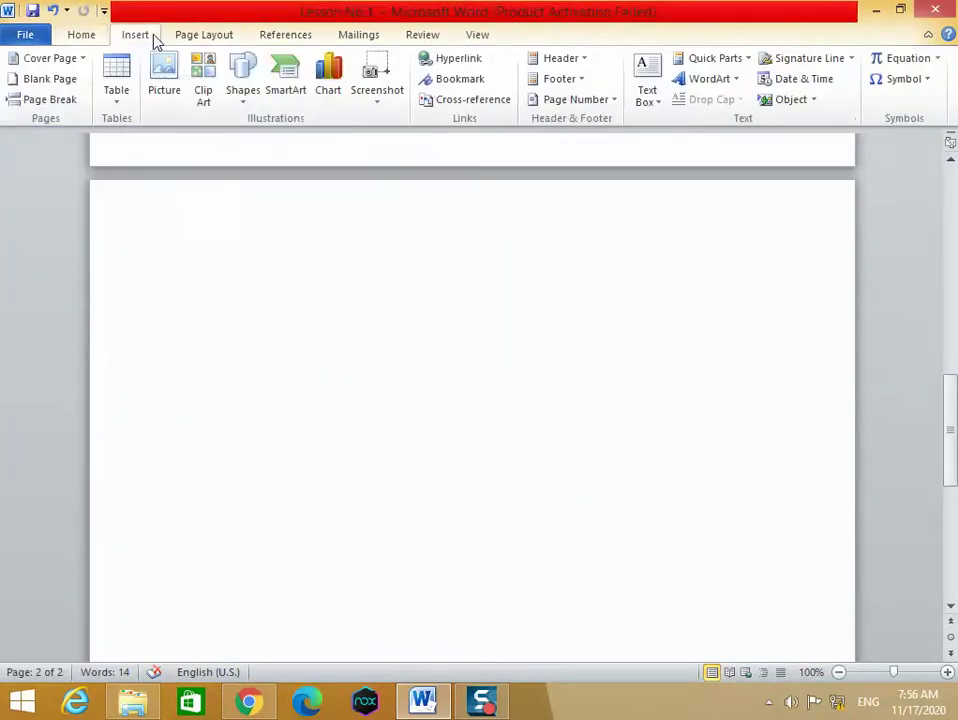
pyautogui.click(287, 95)
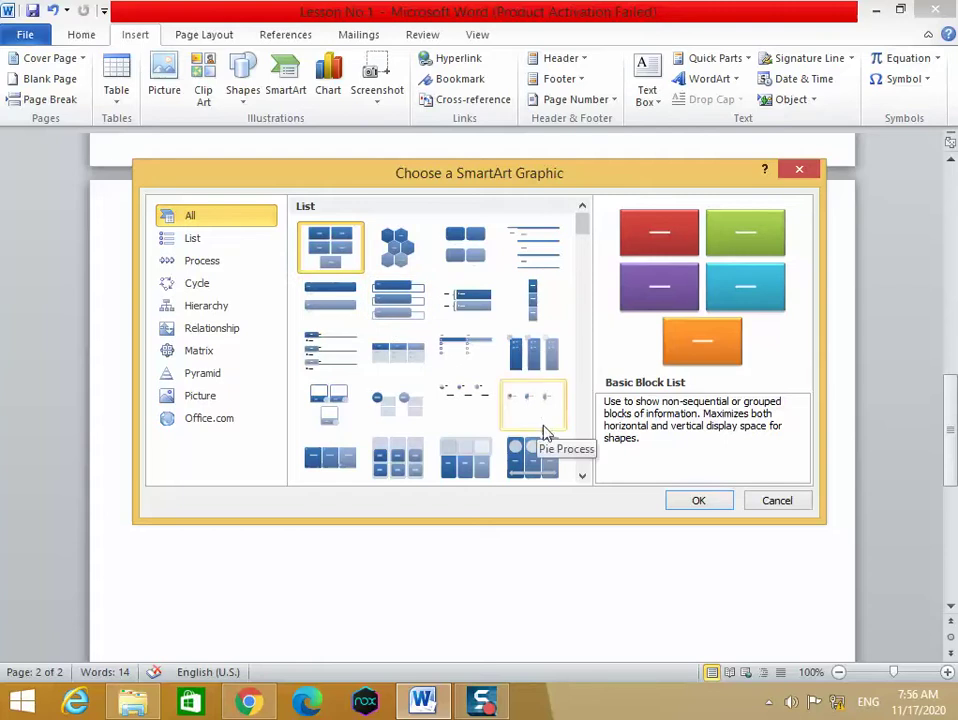
pyautogui.click(777, 503)
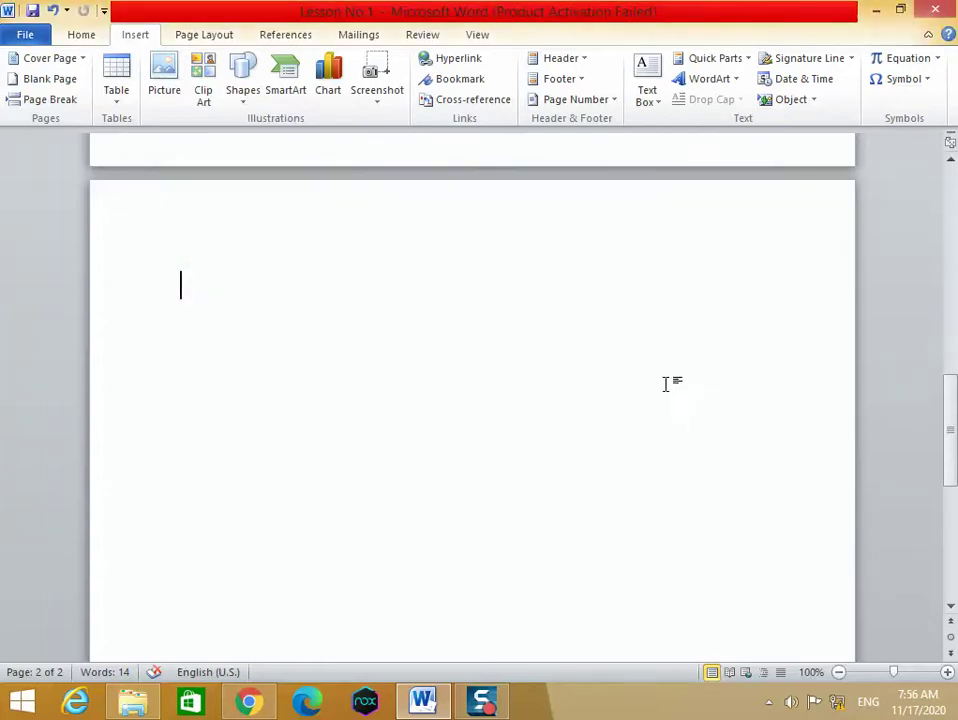
pyautogui.click(378, 104)
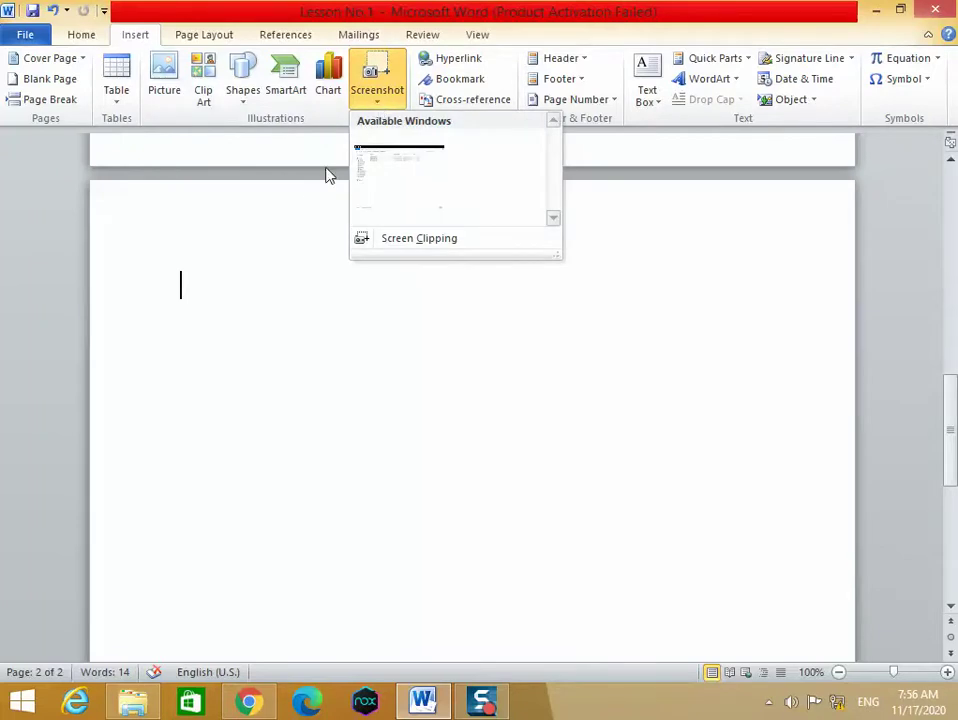
pyautogui.click(295, 219)
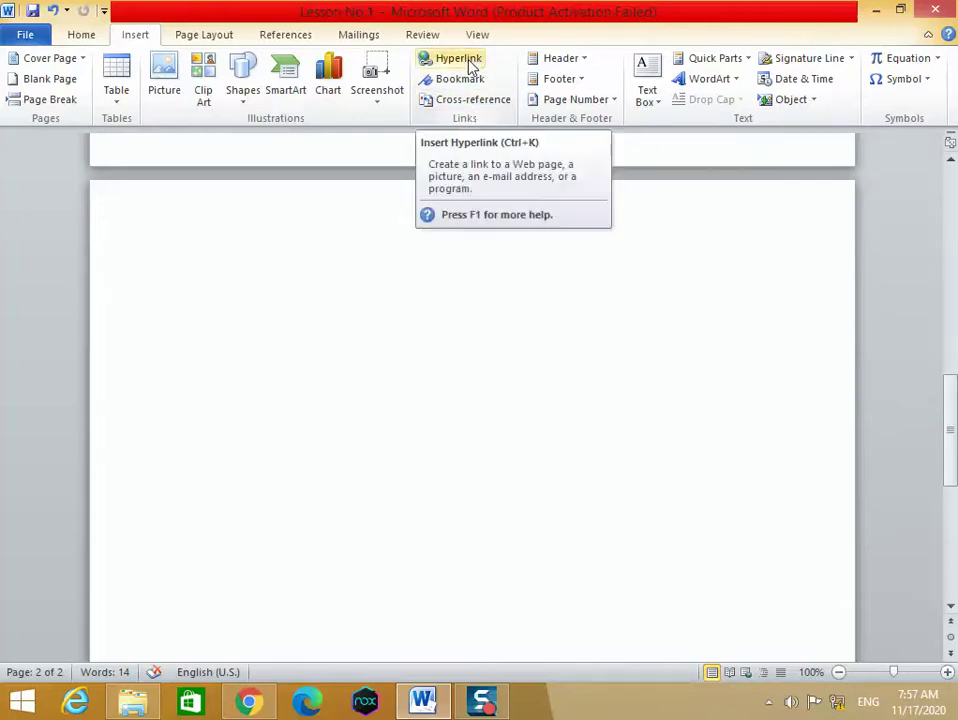
pyautogui.click(470, 64)
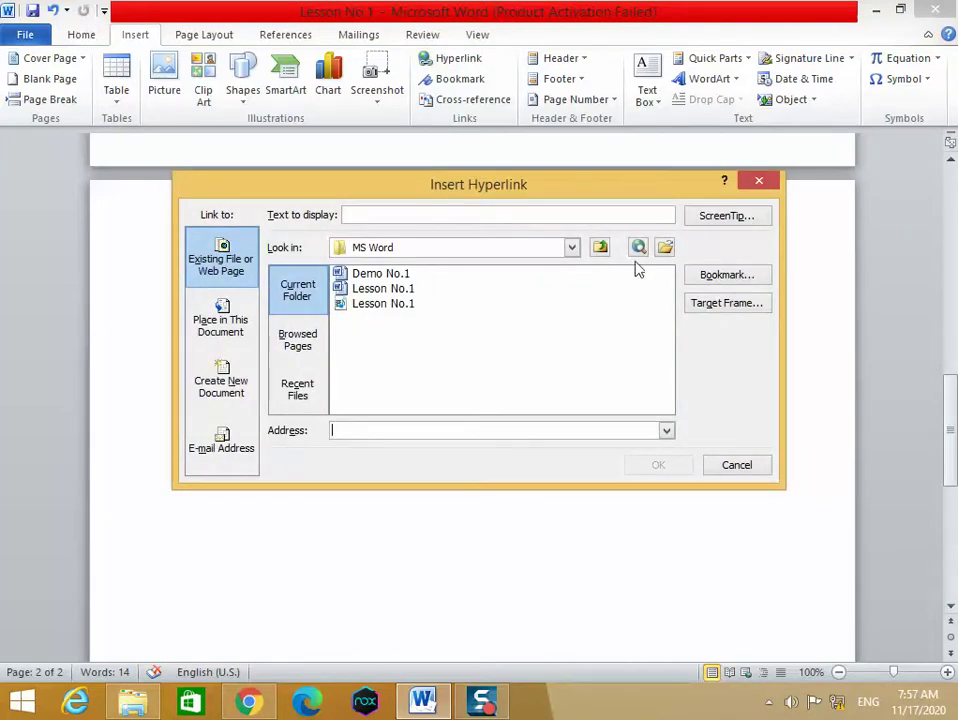
pyautogui.click(760, 185)
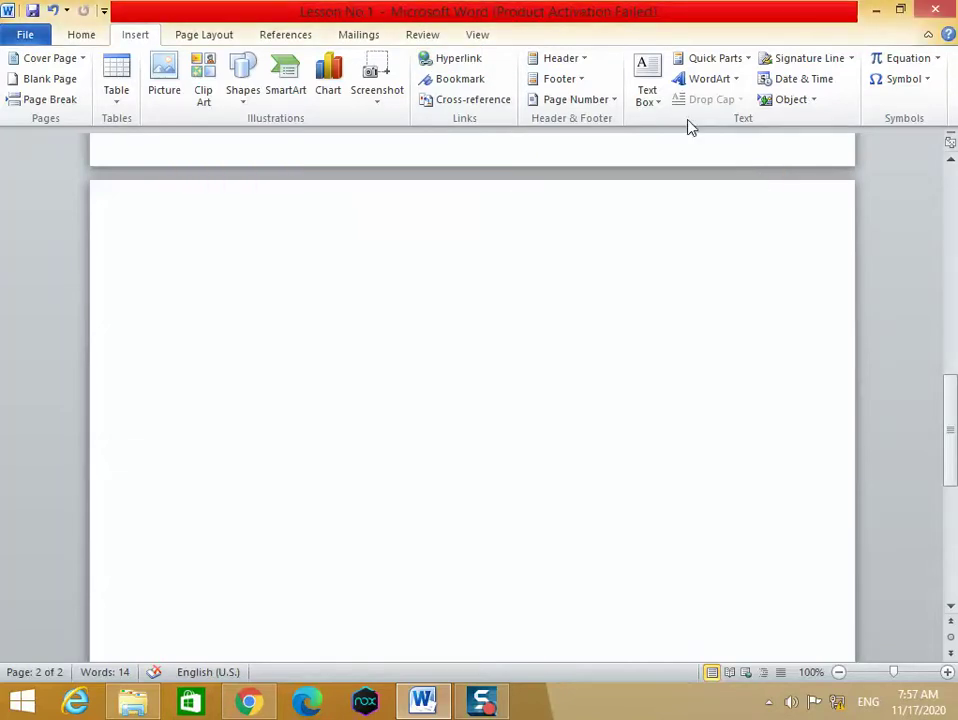
pyautogui.click(744, 66)
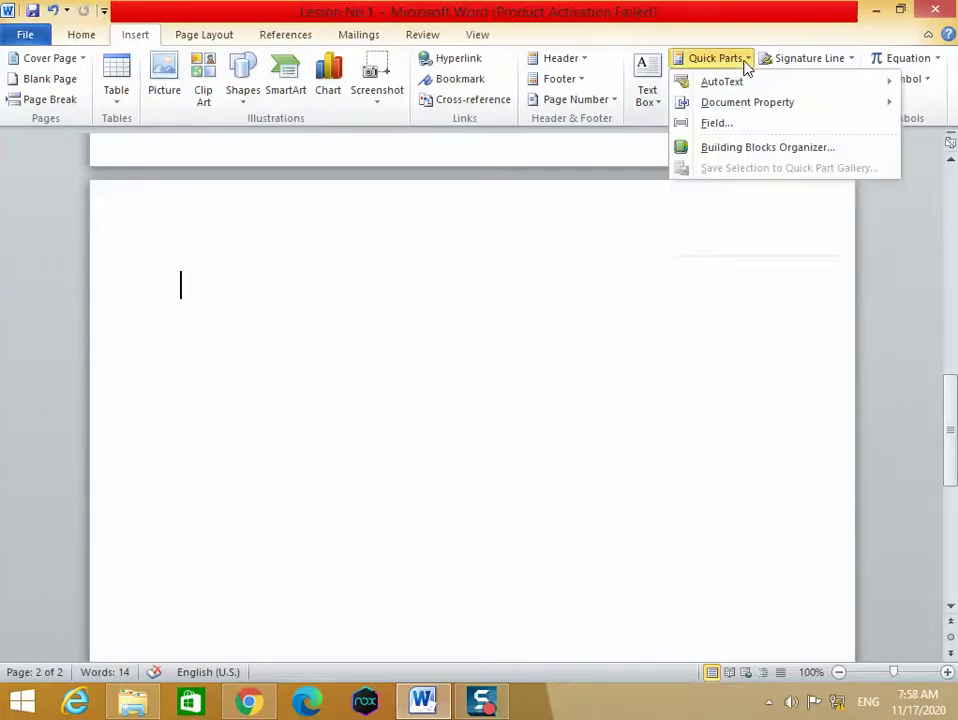
pyautogui.moveTo(743, 87)
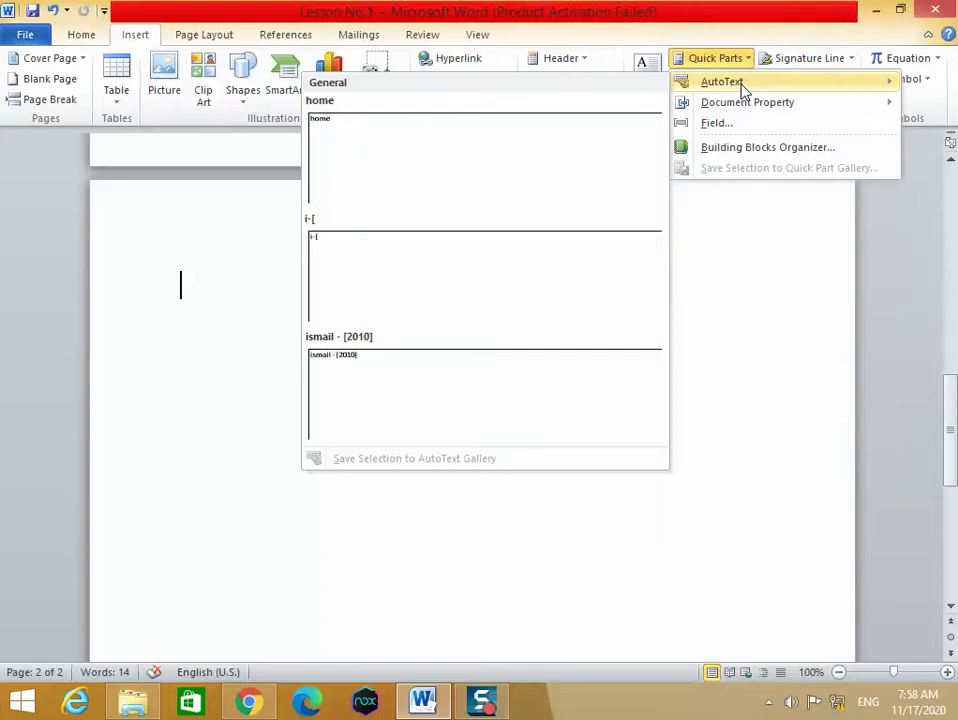
pyautogui.moveTo(768, 110)
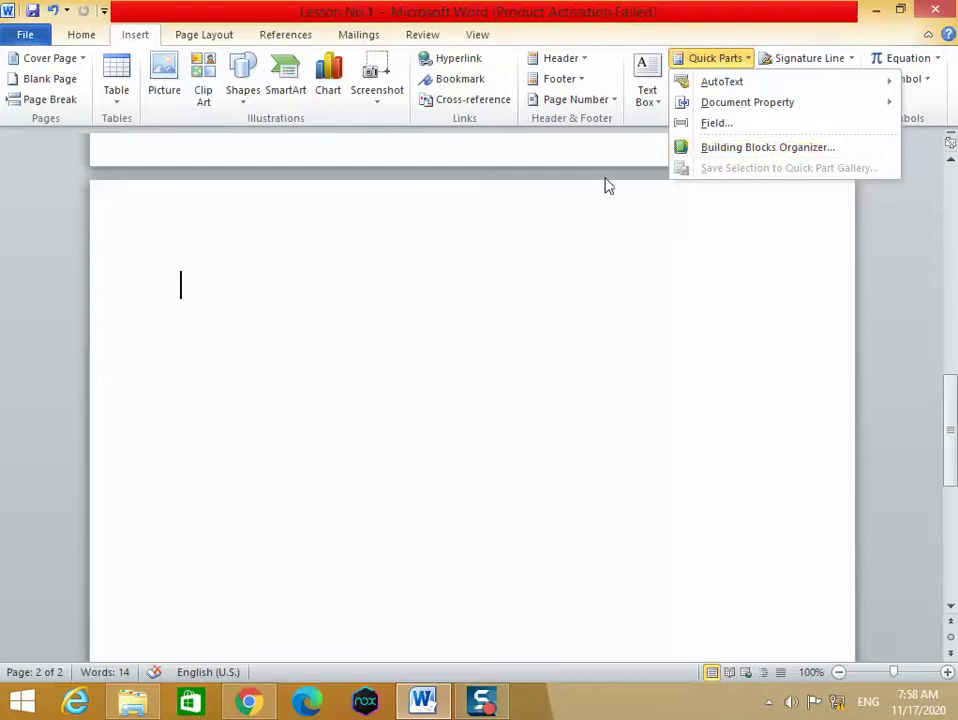
pyautogui.click(641, 175)
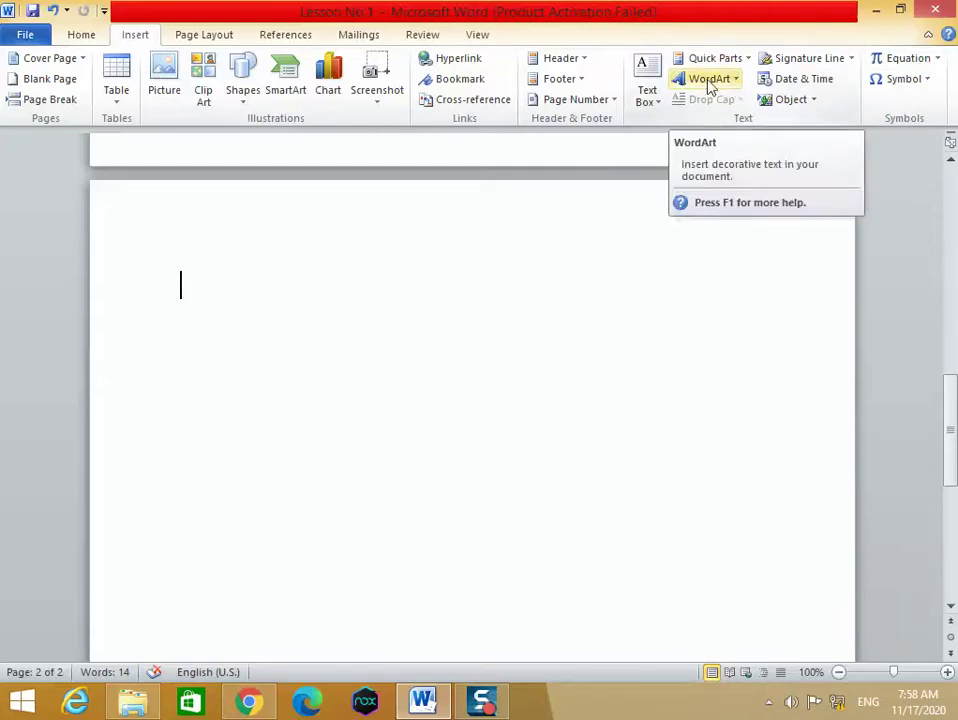
# Insert red-style WordArt, type the name over the placeholder, and shift it slightly right.
pyautogui.click(708, 80)
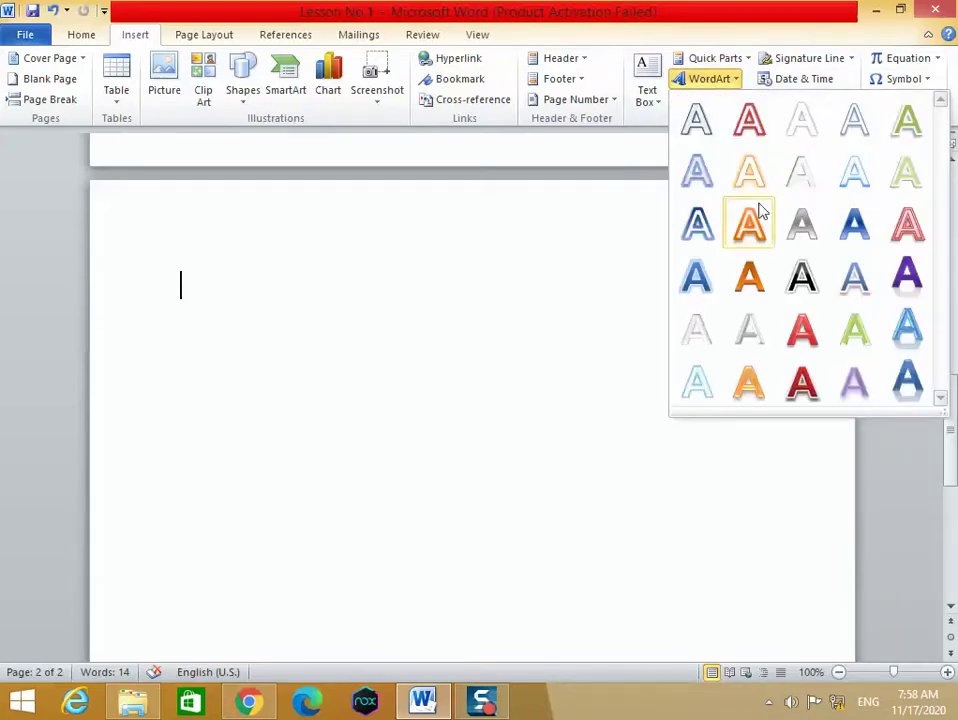
pyautogui.click(803, 327)
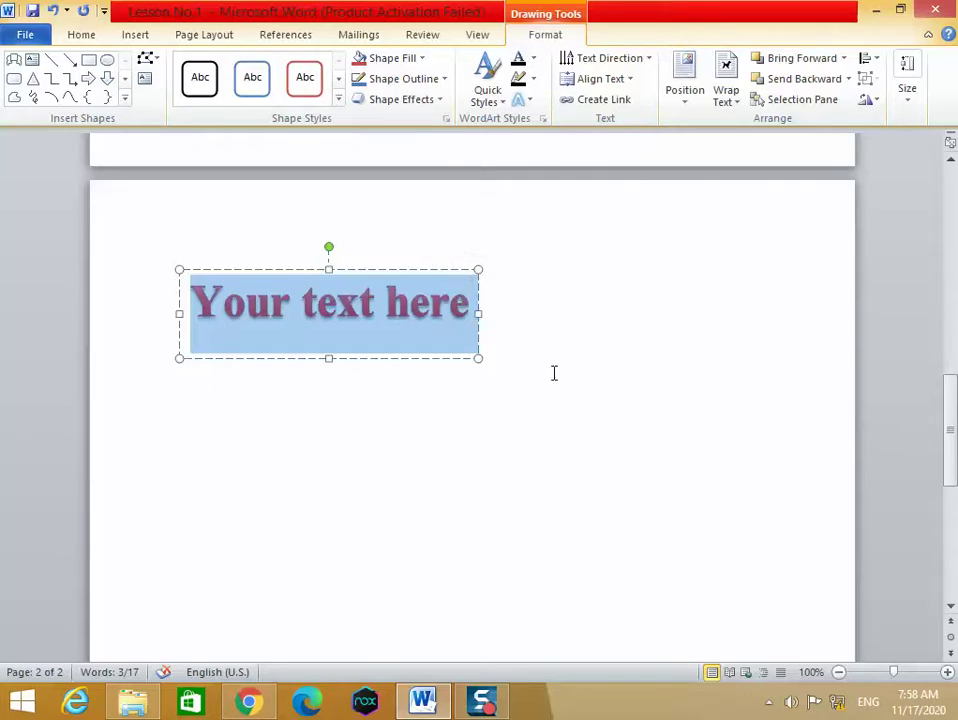
pyautogui.write('Malik')
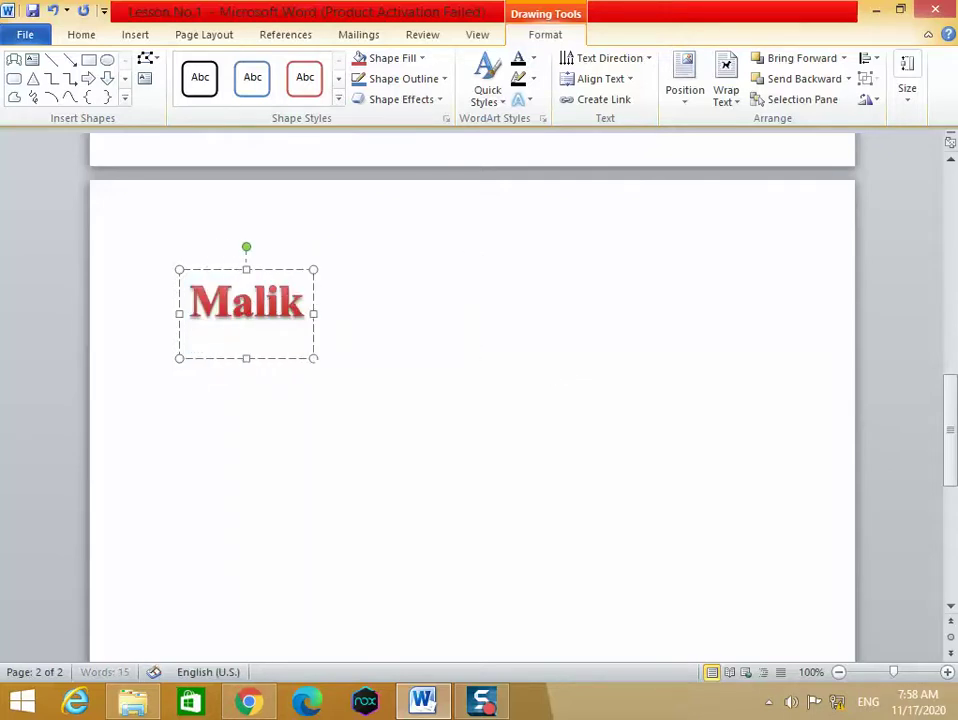
pyautogui.click(492, 334)
pyautogui.click(306, 310)
pyautogui.moveTo(296, 271); pyautogui.dragTo(476, 258)
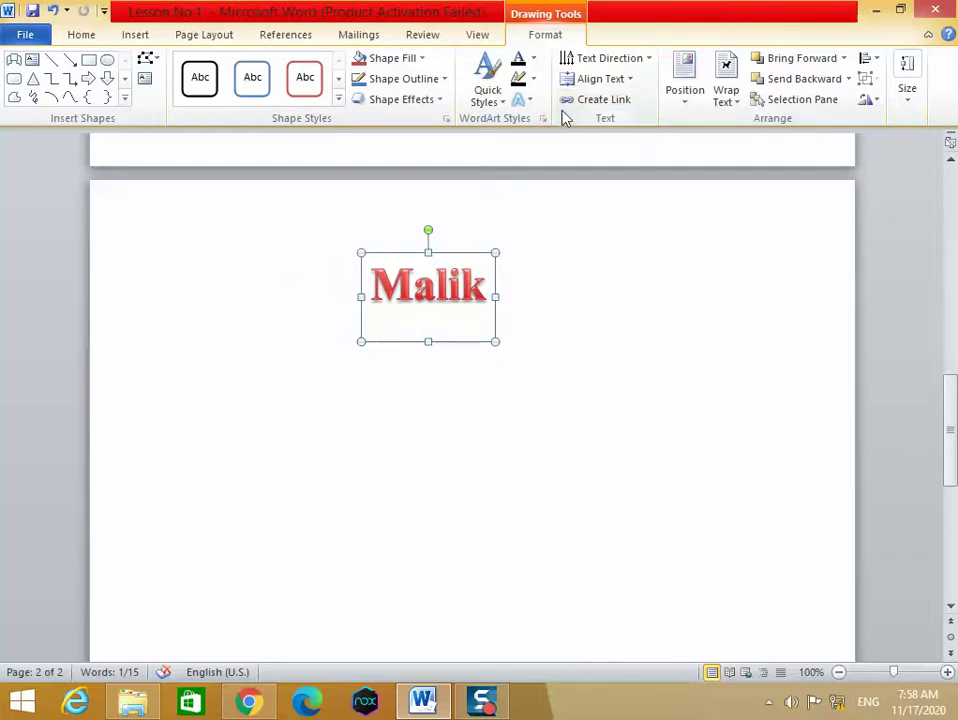
# Set the name WordArt's text direction to rotate 270°, reading bottom to top.
pyautogui.click(648, 62)
pyautogui.click(629, 154)
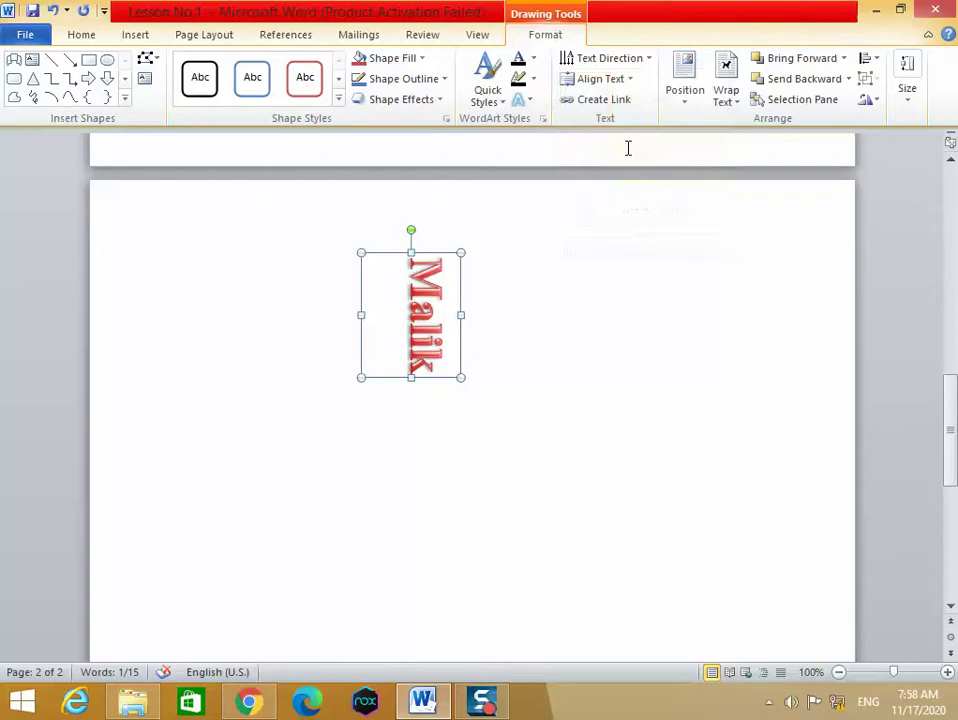
pyautogui.click(649, 60)
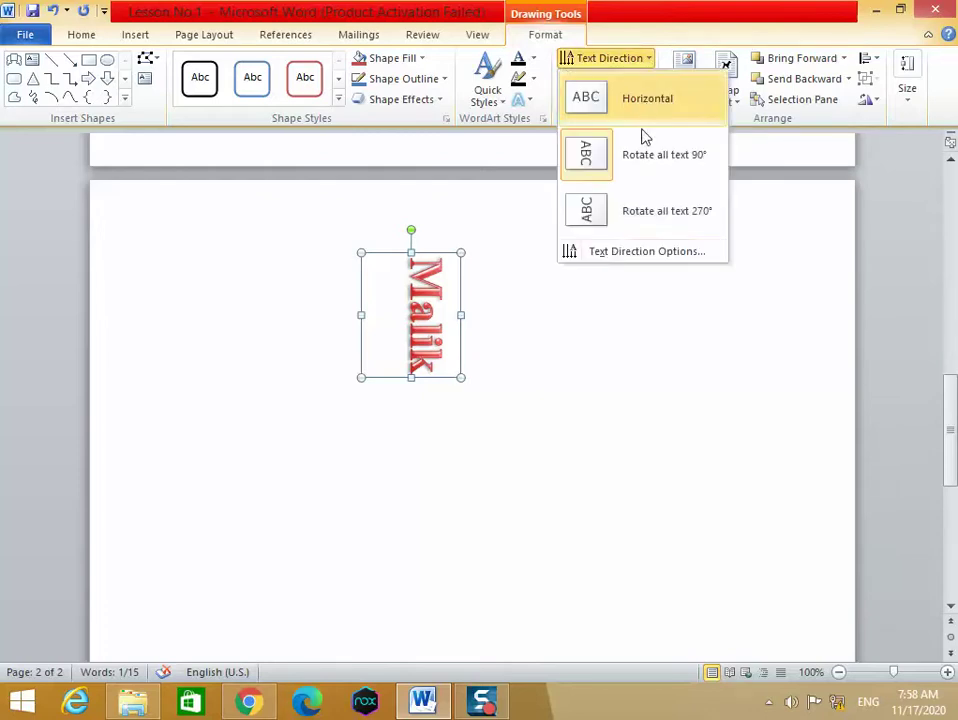
pyautogui.click(629, 206)
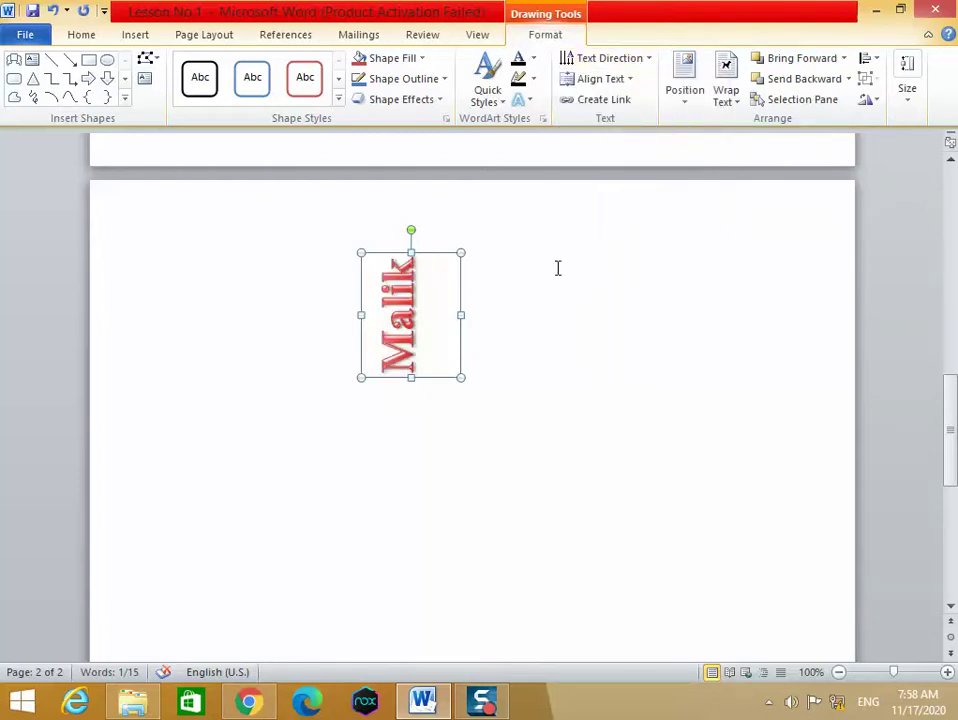
# Drag the vertical WordArt to the upper-left area of page 2.
pyautogui.click(558, 256)
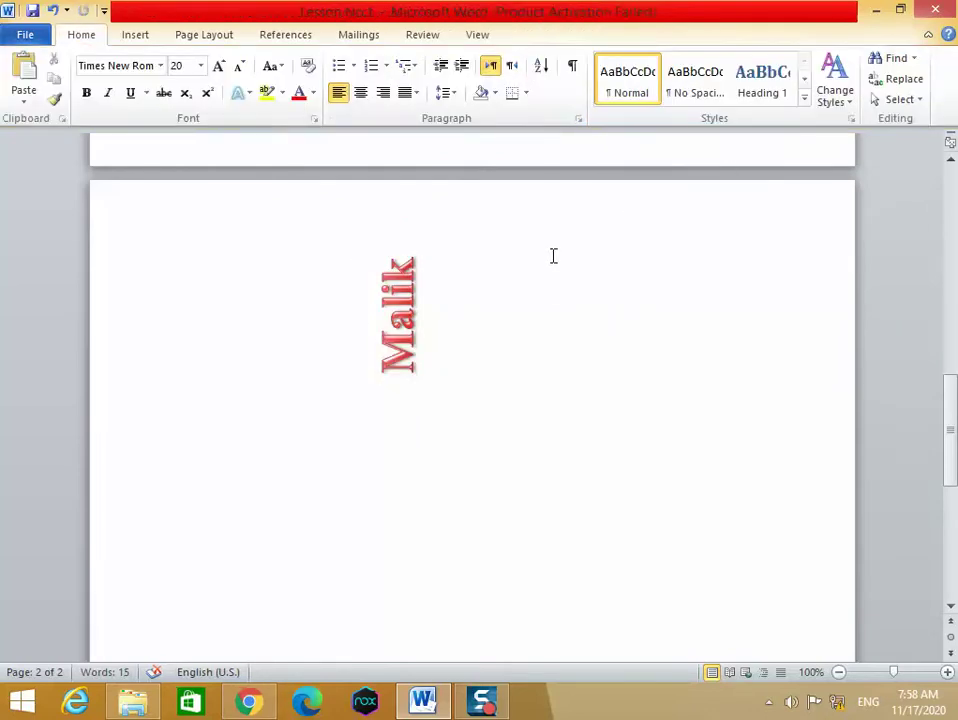
pyautogui.click(398, 322)
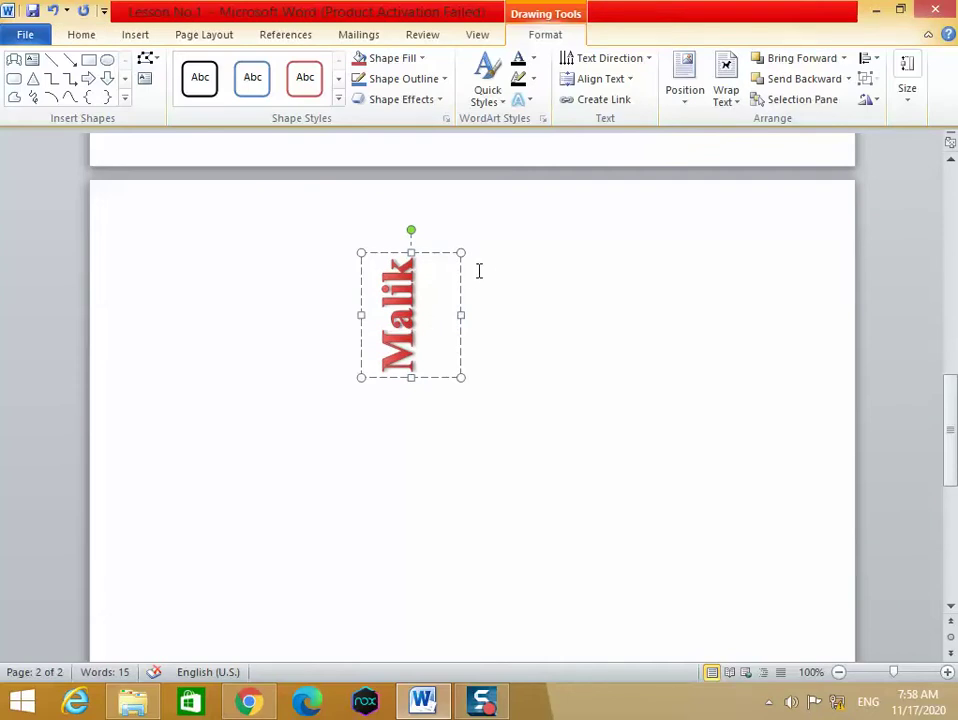
pyautogui.click(443, 256)
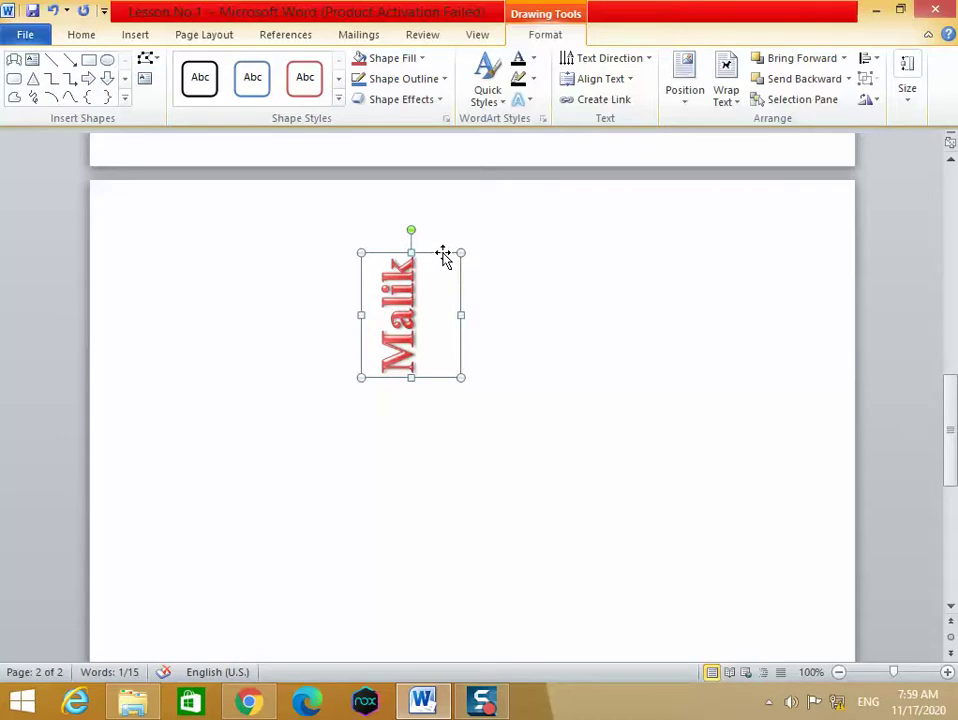
pyautogui.moveTo(418, 258); pyautogui.dragTo(235, 225)
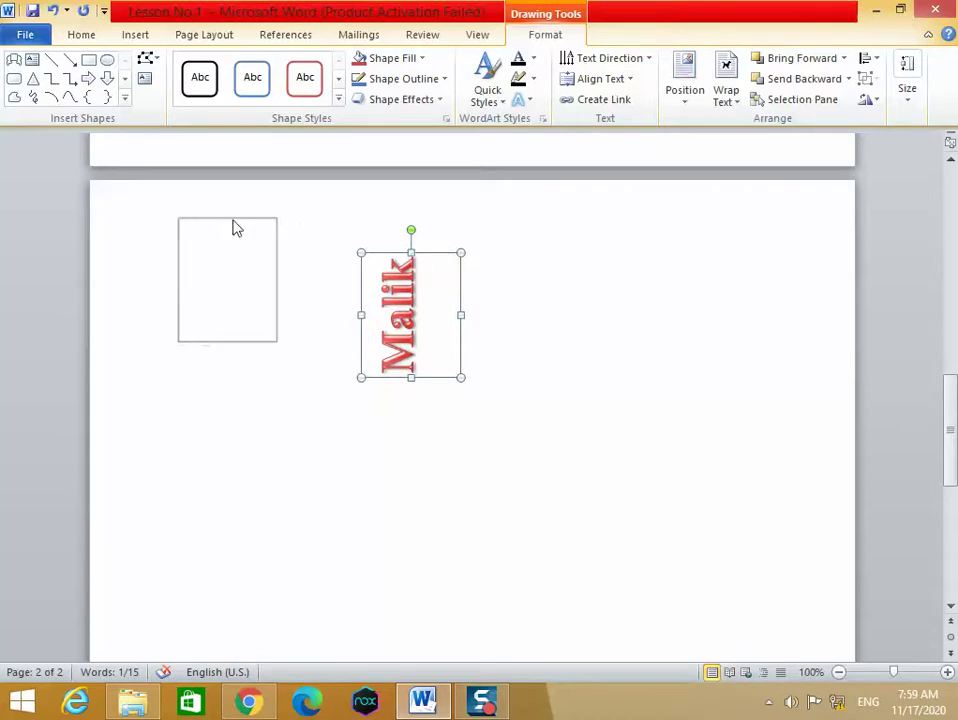
pyautogui.click(516, 250)
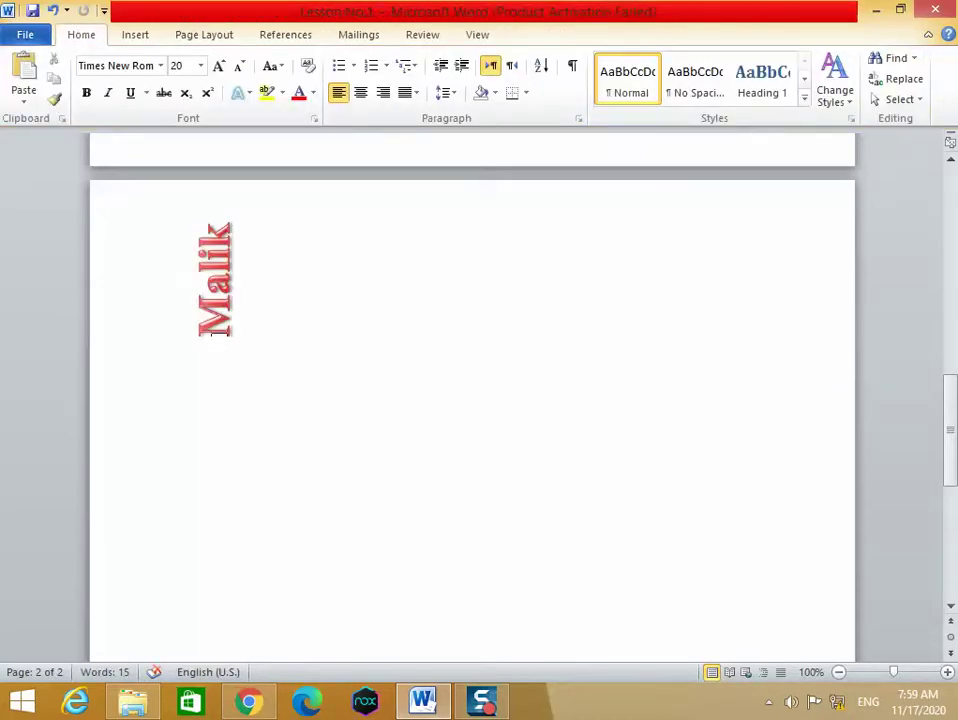
# Insert a signature line with default settings, turning off the digital signature notice.
pyautogui.click(140, 40)
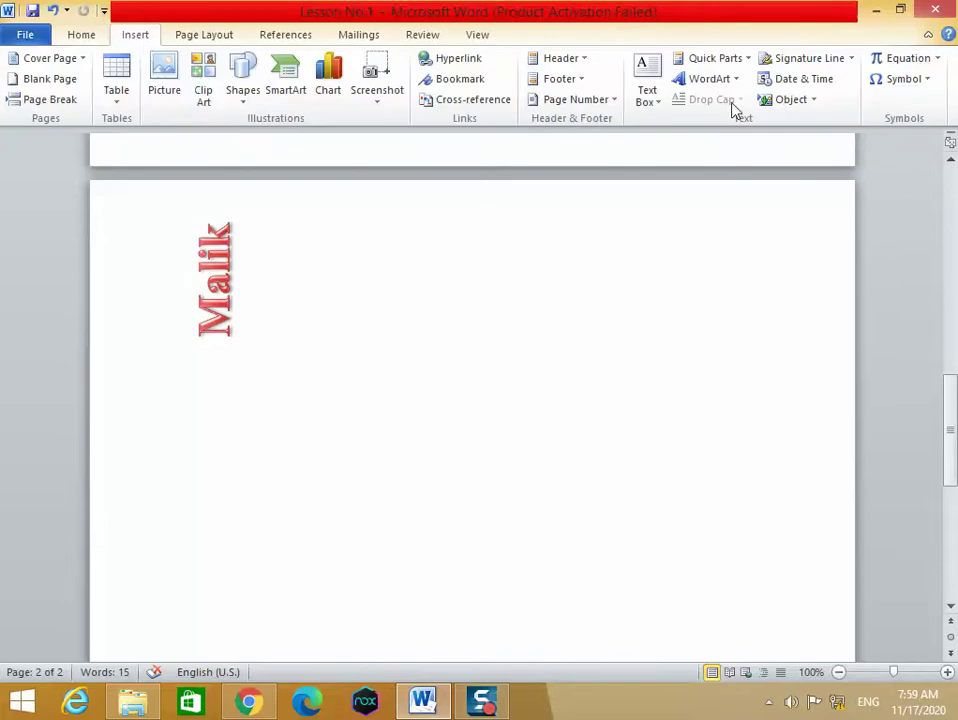
pyautogui.click(846, 63)
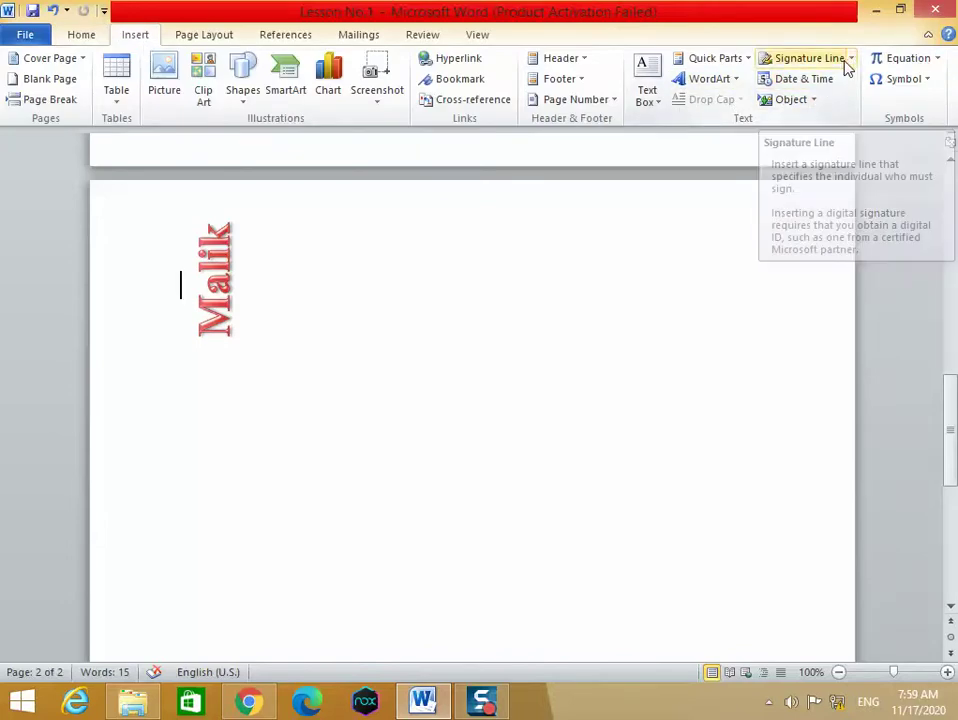
pyautogui.click(340, 394)
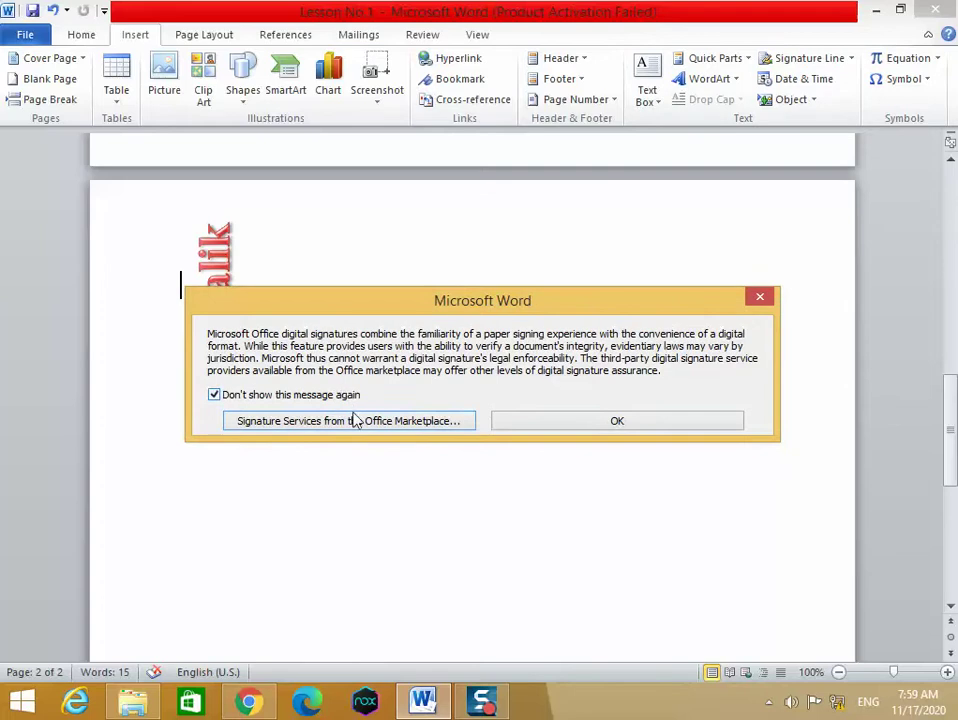
pyautogui.click(515, 421)
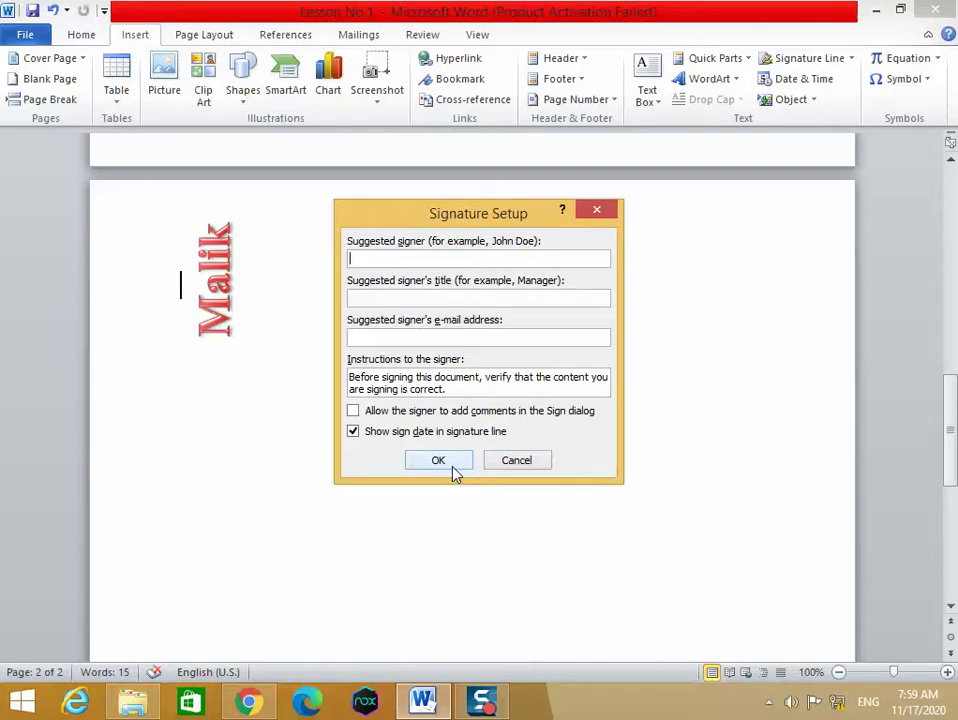
pyautogui.click(452, 466)
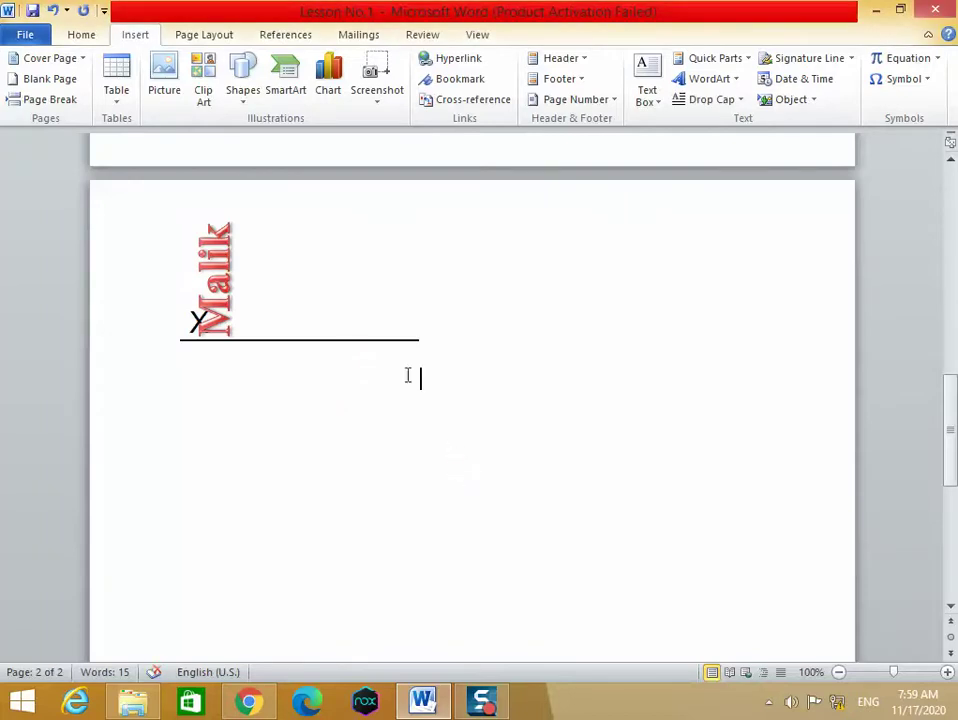
# Move the vertical name WordArt to the right of the signature line.
pyautogui.click(347, 333)
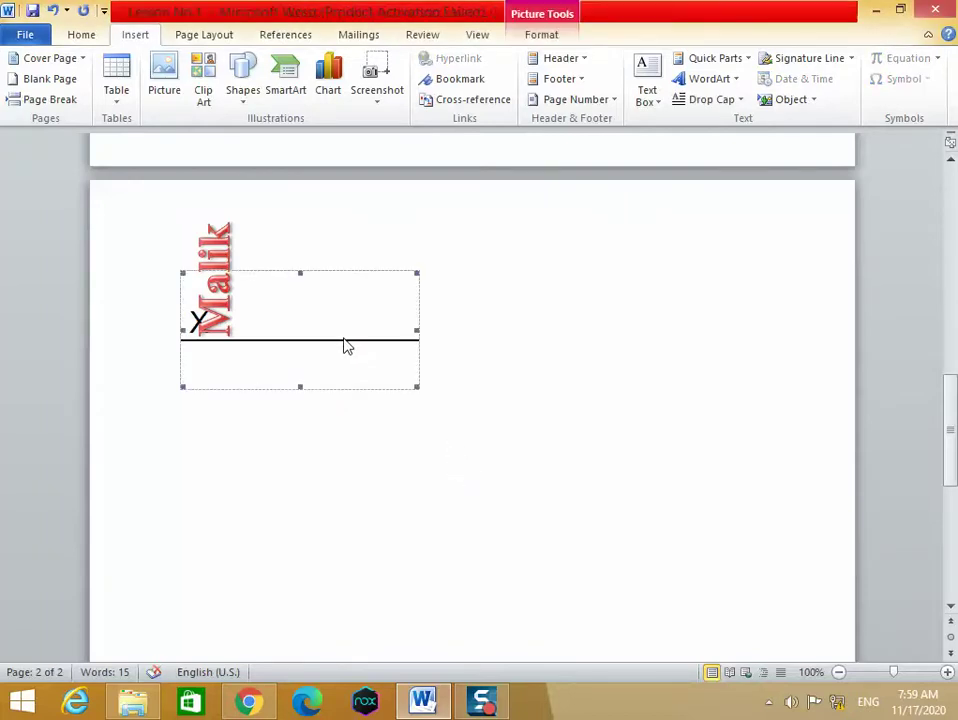
pyautogui.click(325, 376)
pyautogui.click(267, 336)
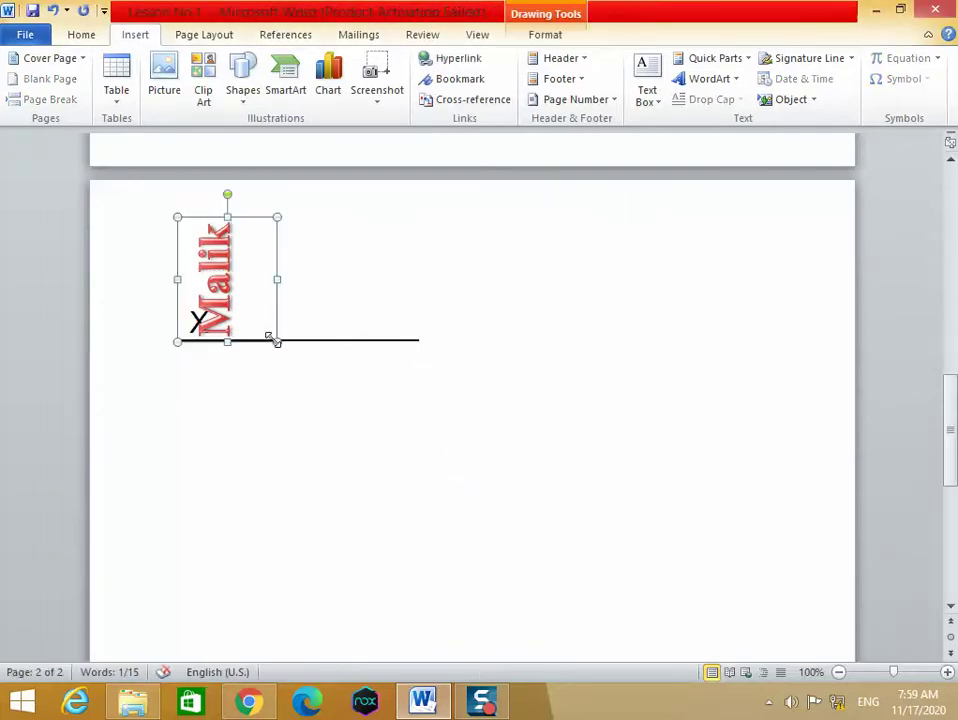
pyautogui.click(333, 345)
pyautogui.moveTo(333, 345); pyautogui.dragTo(511, 342)
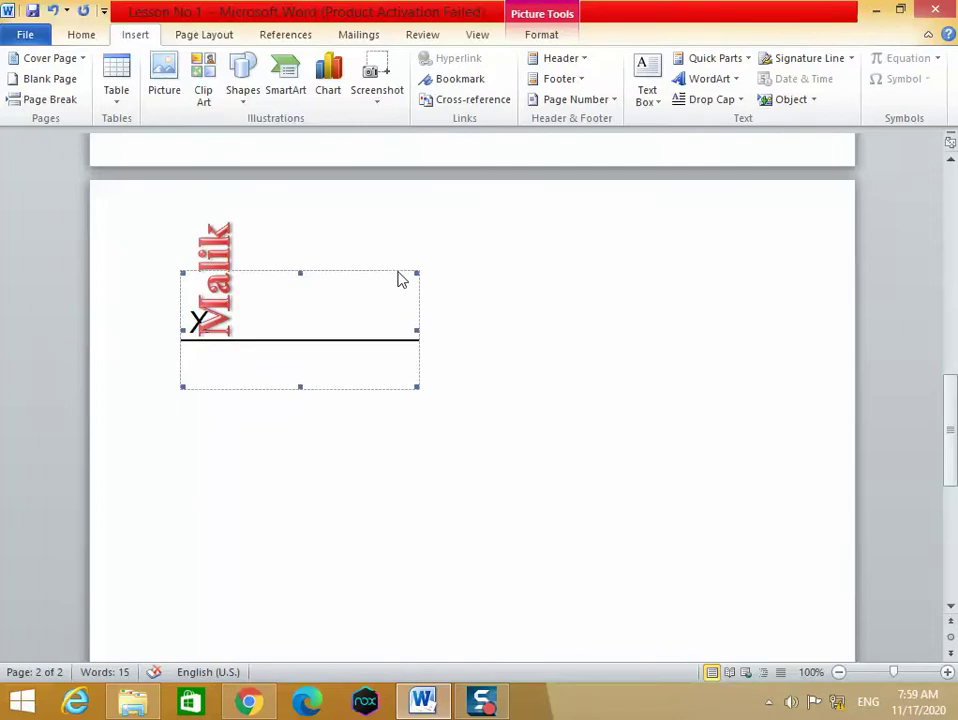
pyautogui.click(389, 347)
pyautogui.click(258, 341)
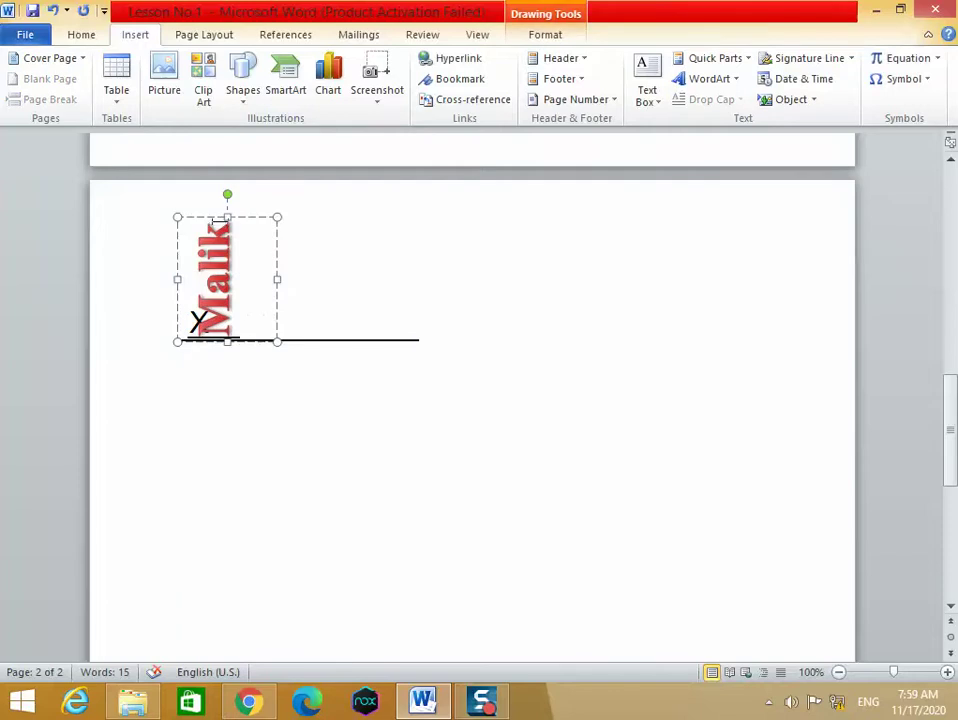
pyautogui.moveTo(231, 226); pyautogui.dragTo(563, 216)
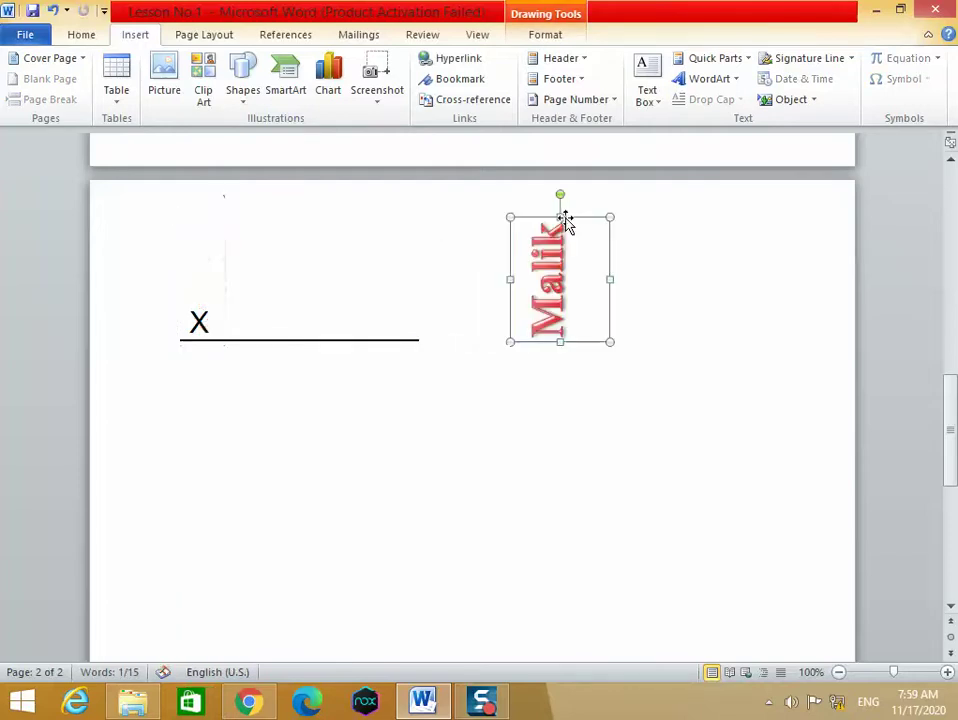
# Abandon the failed digital ID signing attempt and delete the signature line from page 2.
pyautogui.click(224, 340)
pyautogui.doubleClick(199, 325)
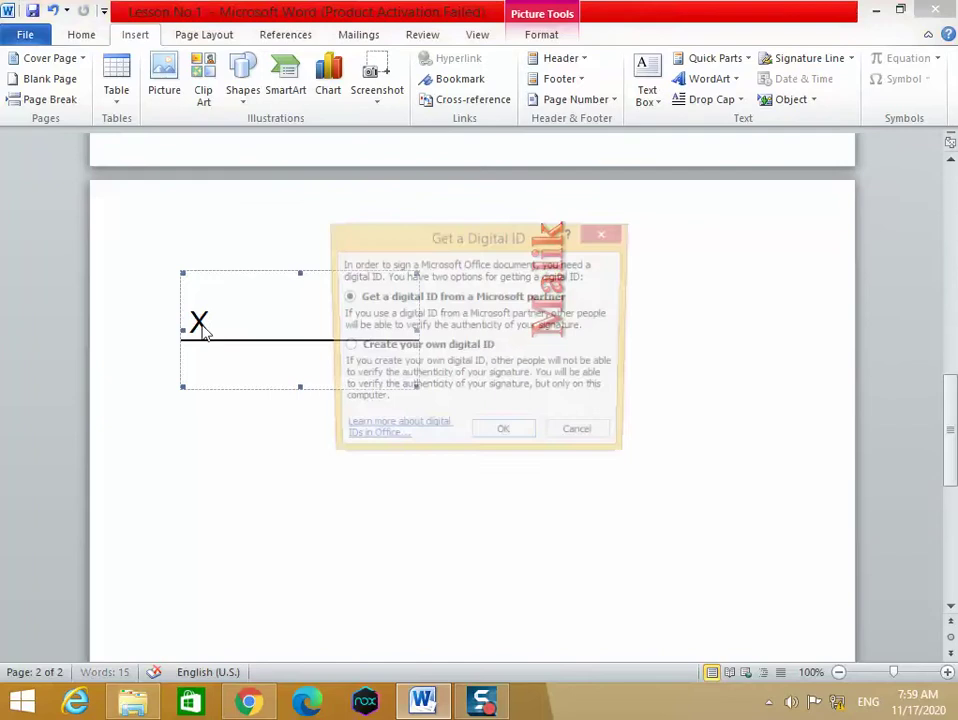
pyautogui.click(482, 440)
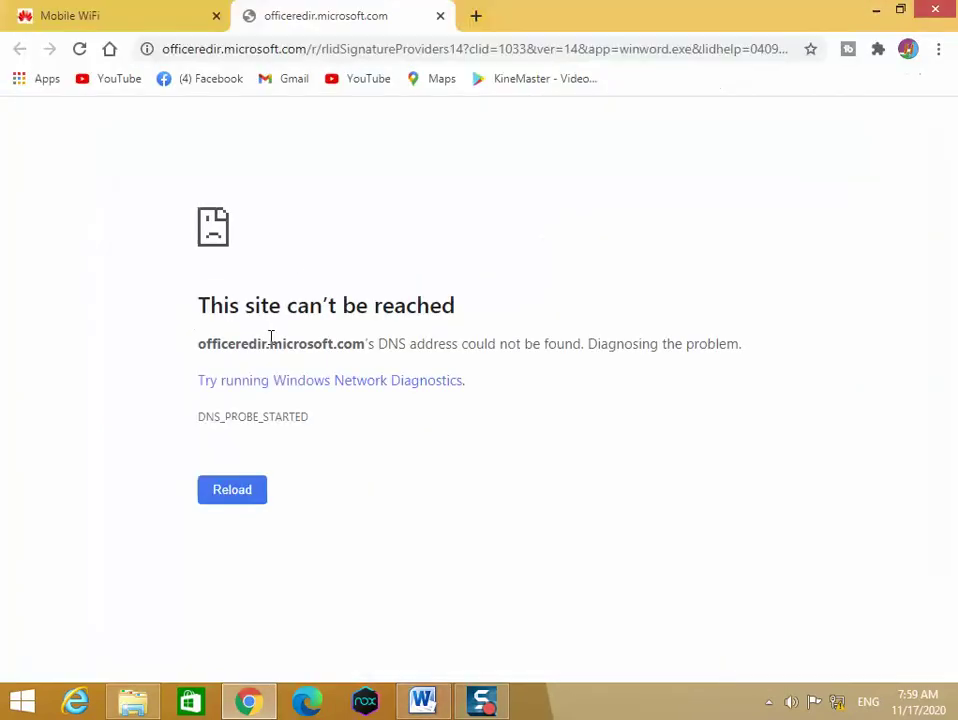
pyautogui.hotkey('alt', 'Tab')
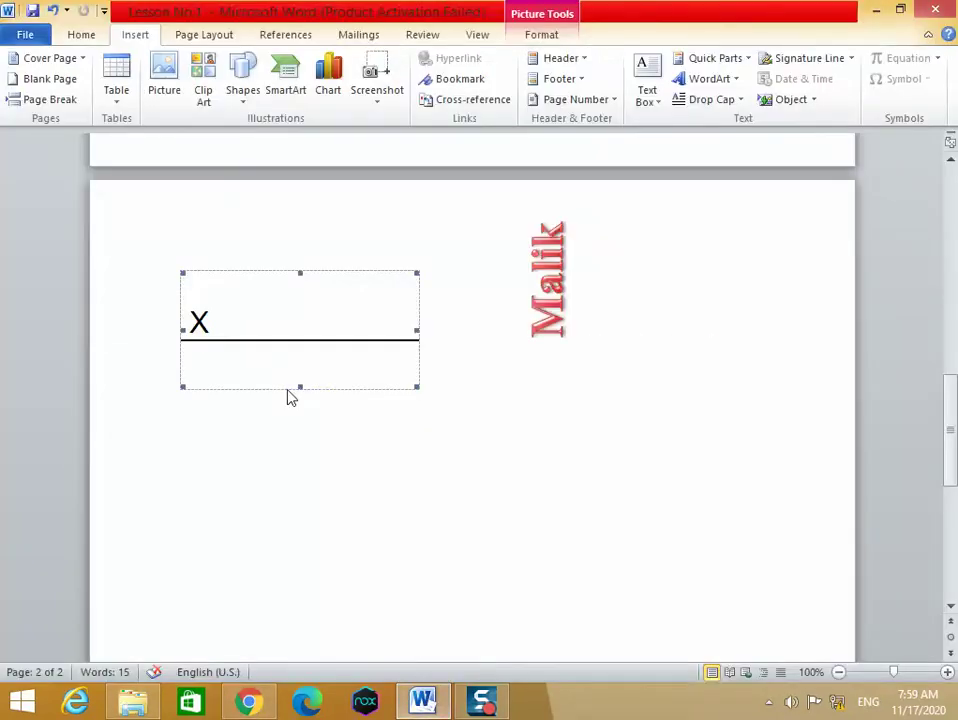
pyautogui.press('Delete')
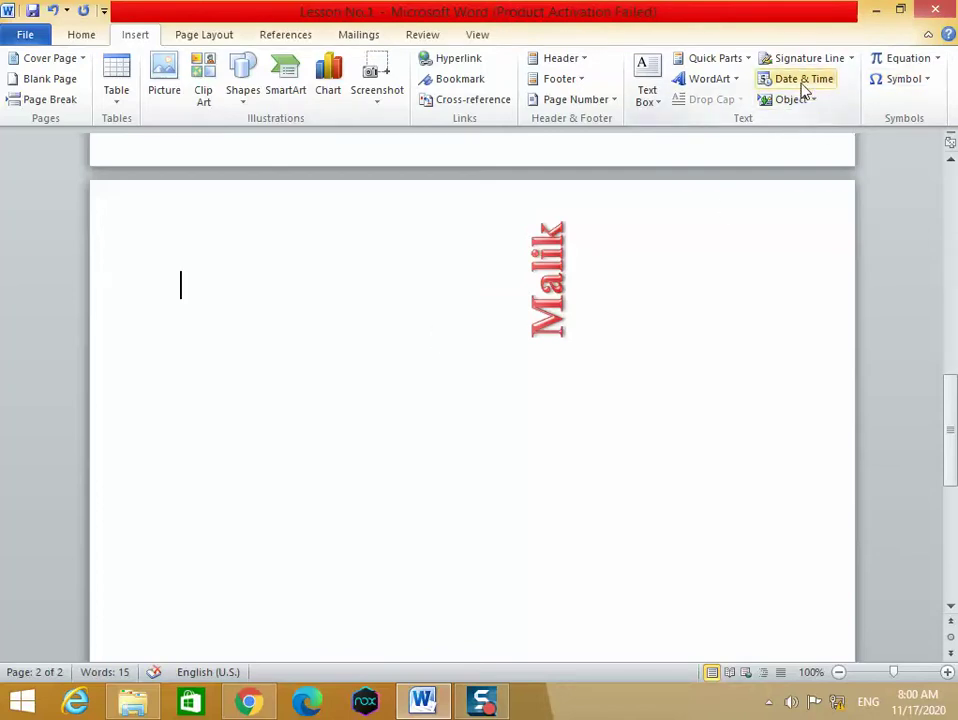
pyautogui.click(803, 84)
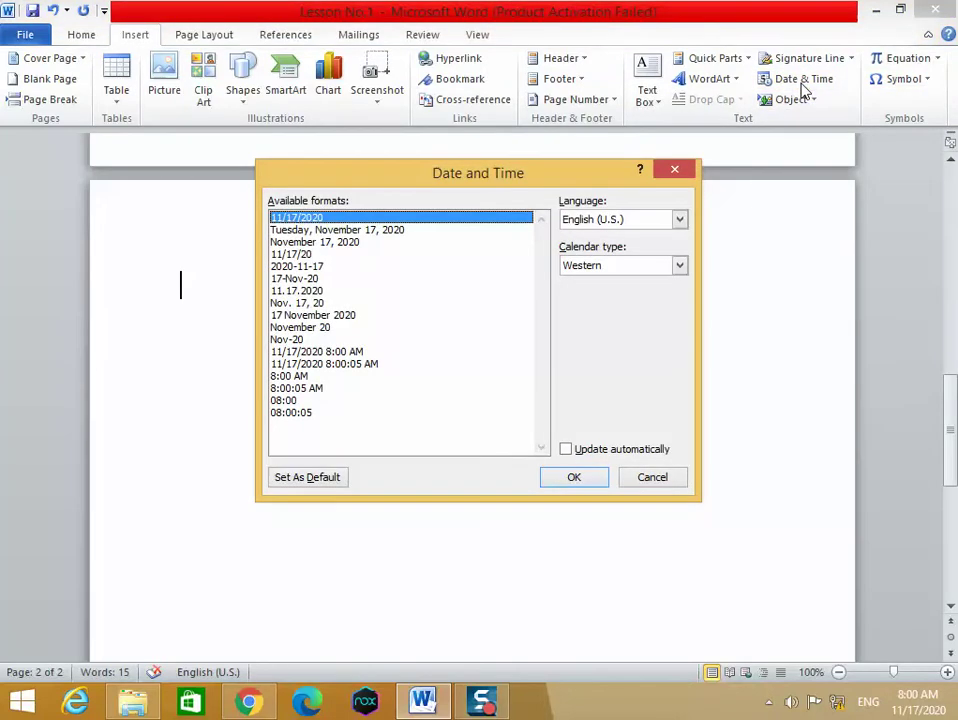
pyautogui.click(676, 172)
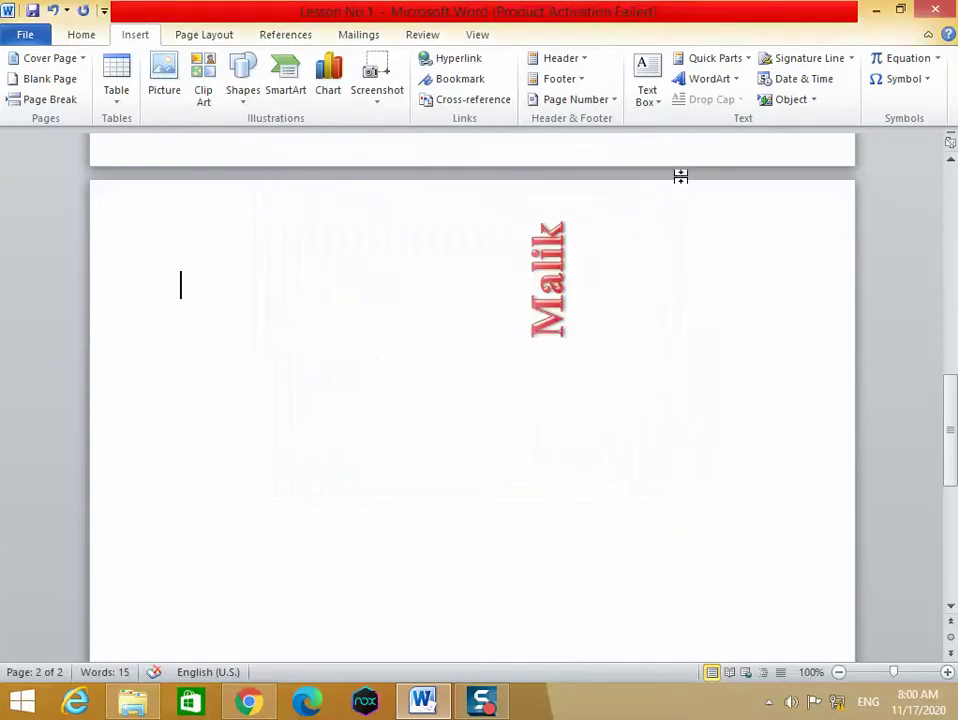
pyautogui.click(815, 101)
pyautogui.click(783, 204)
# Insert the built-in Taylor Expansion equation for e^x on page 2.
pyautogui.click(936, 60)
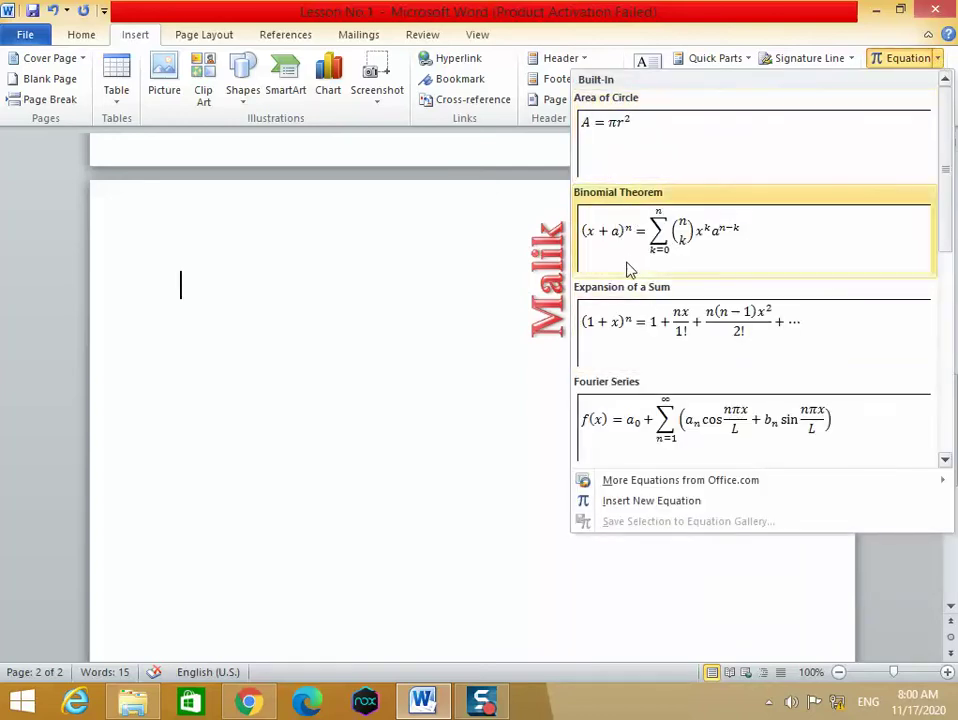
pyautogui.scroll(-5, 652, 352)
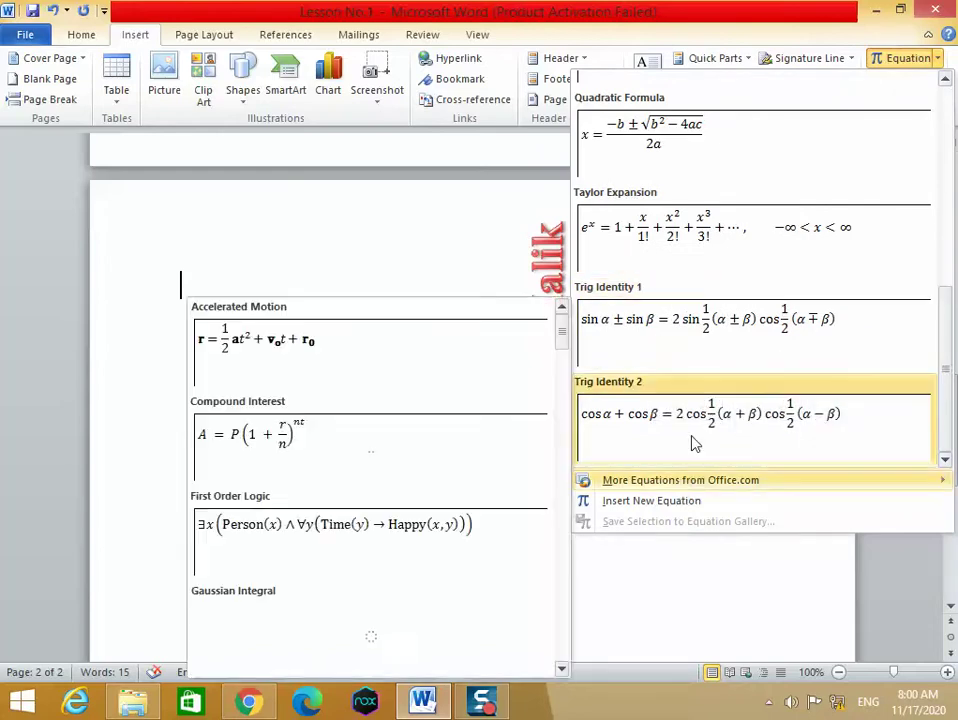
pyautogui.click(648, 245)
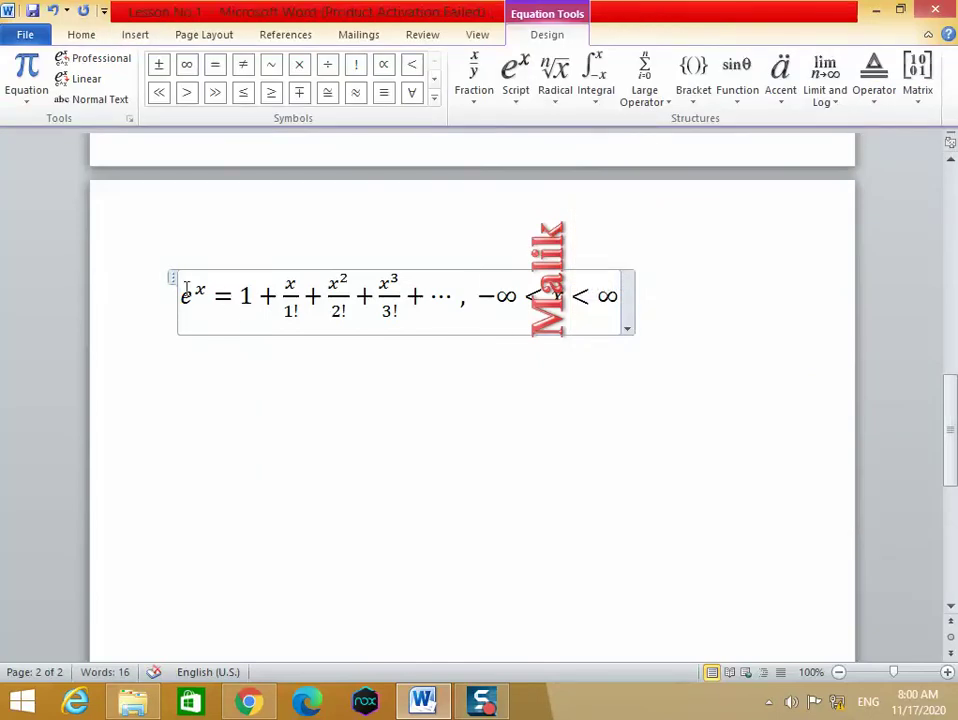
pyautogui.moveTo(172, 285); pyautogui.dragTo(170, 307)
pyautogui.moveTo(155, 372); pyautogui.dragTo(155, 370)
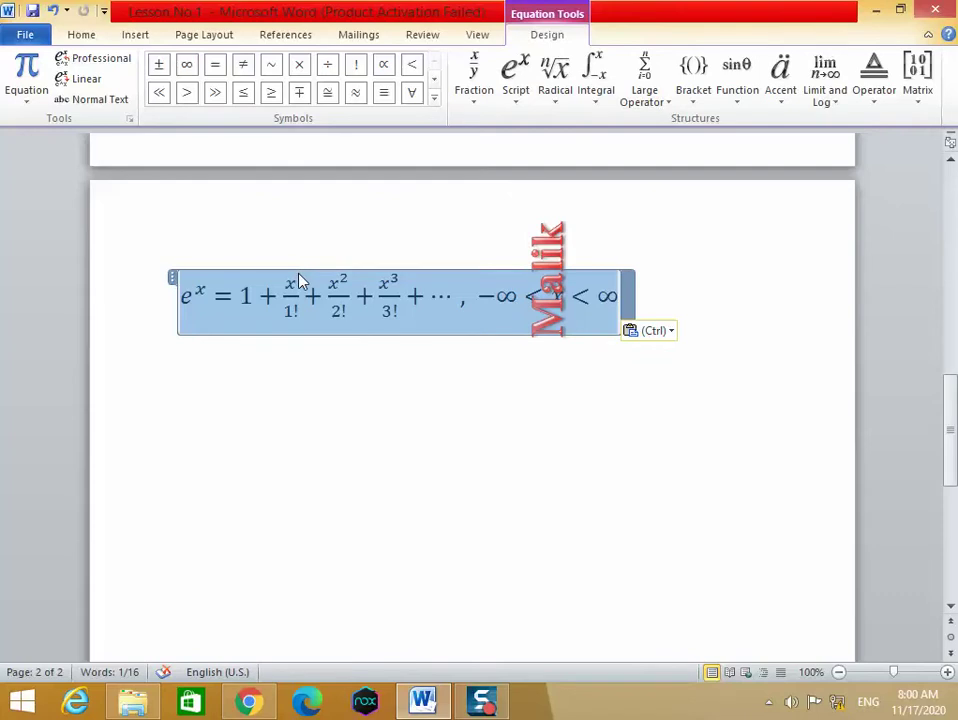
# Add a line break after the equation to centre it, then place the caret after x in the range.
pyautogui.click(310, 305)
pyautogui.click(404, 295)
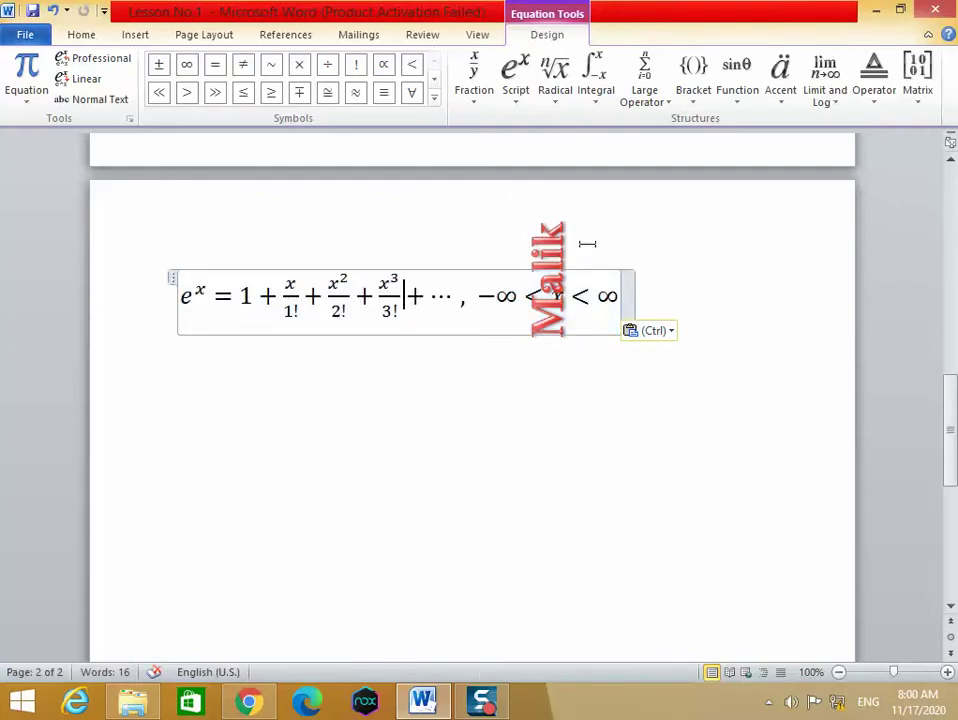
pyautogui.click(646, 239)
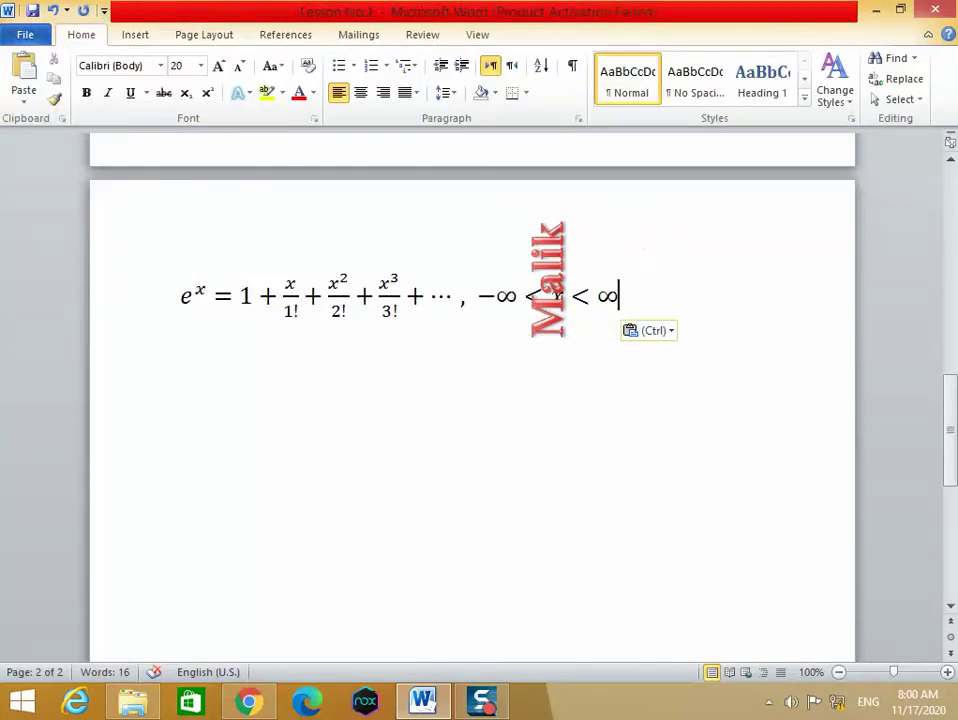
pyautogui.press('Return')
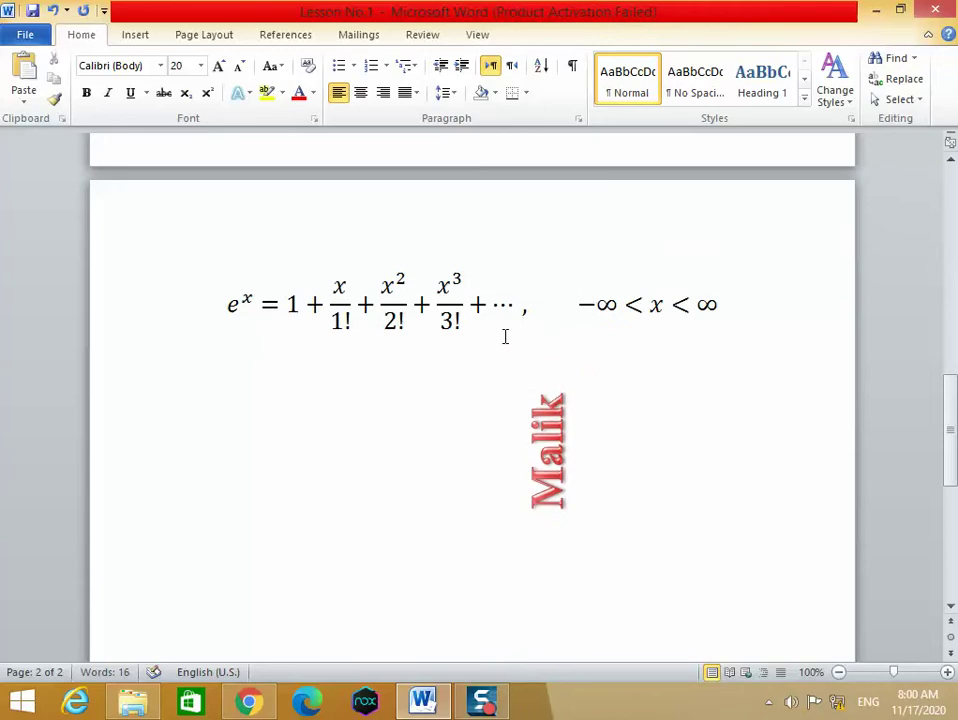
pyautogui.click(457, 315)
pyautogui.doubleClick(443, 287)
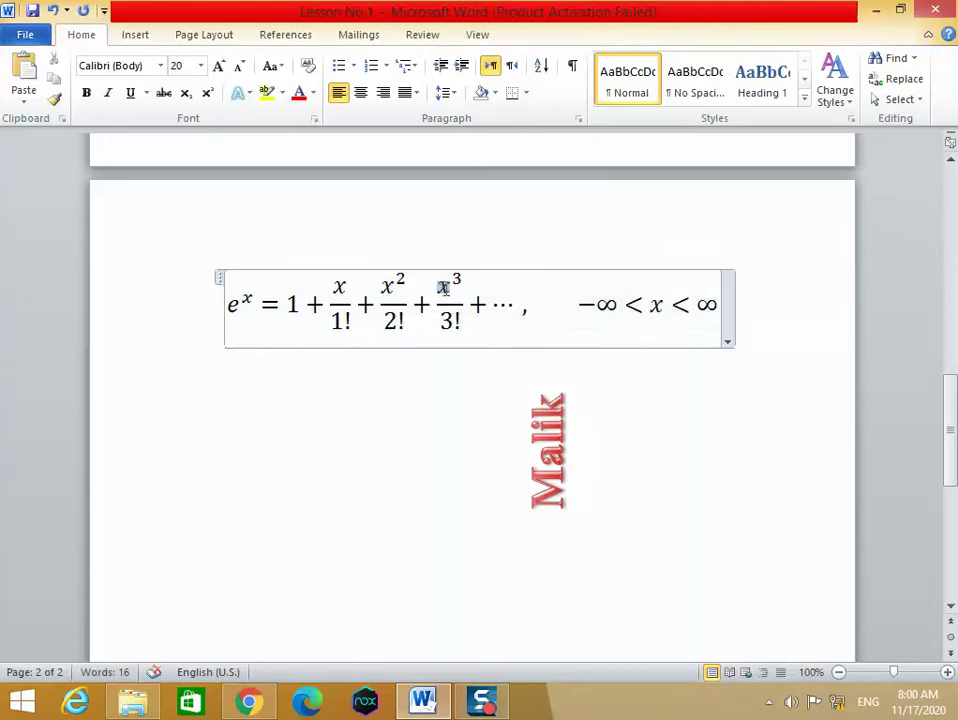
pyautogui.click(467, 349)
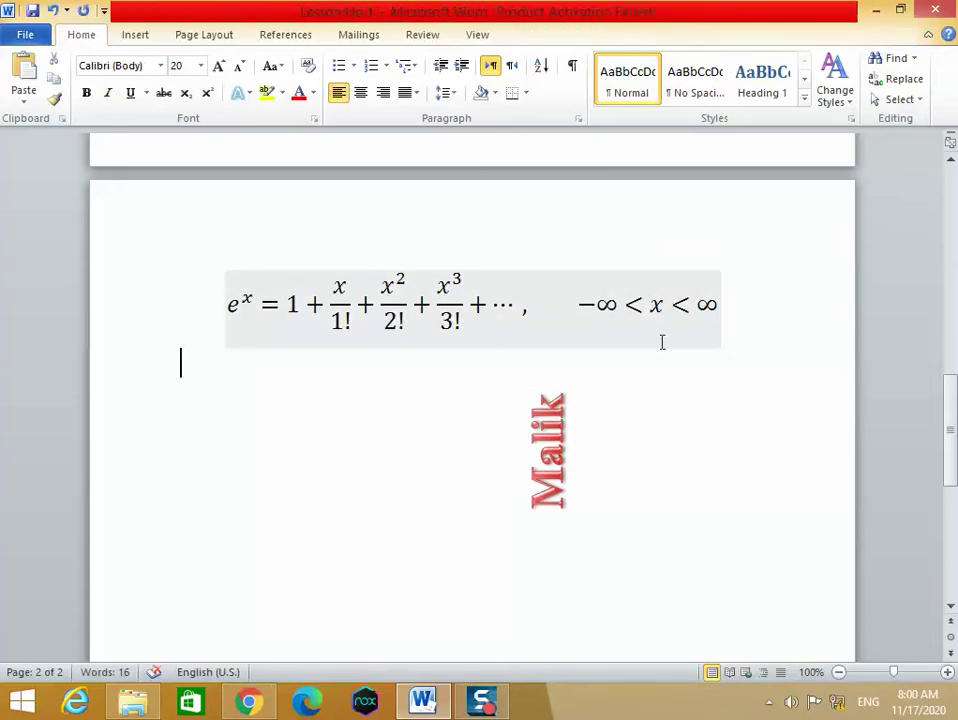
pyautogui.click(662, 342)
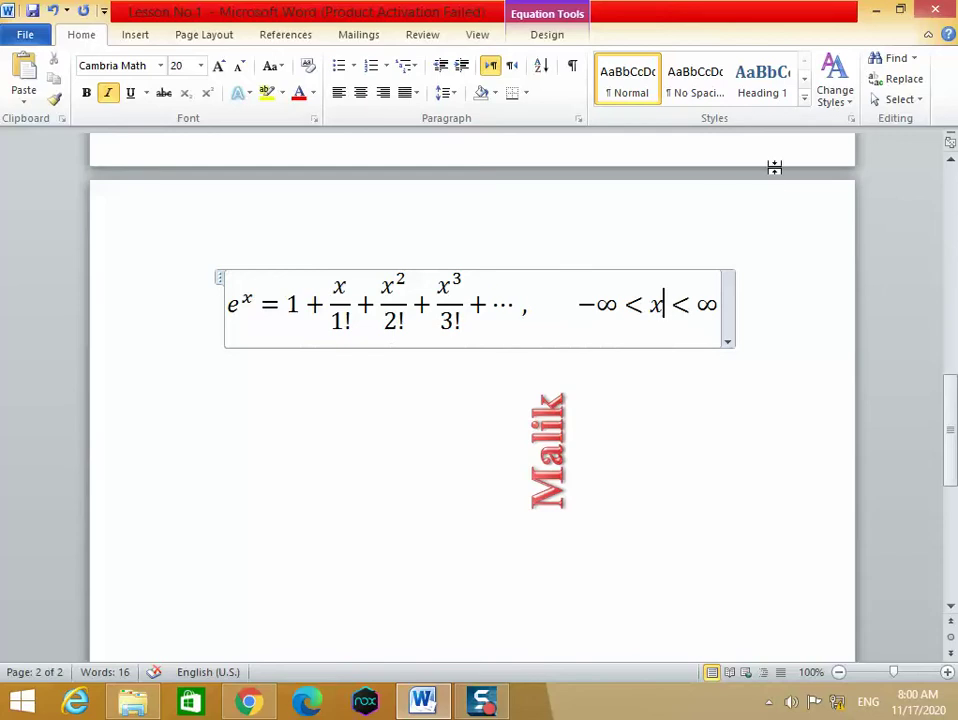
# Insert a π symbol after x so the range reads −∞ < xπ < ∞.
pyautogui.click(138, 38)
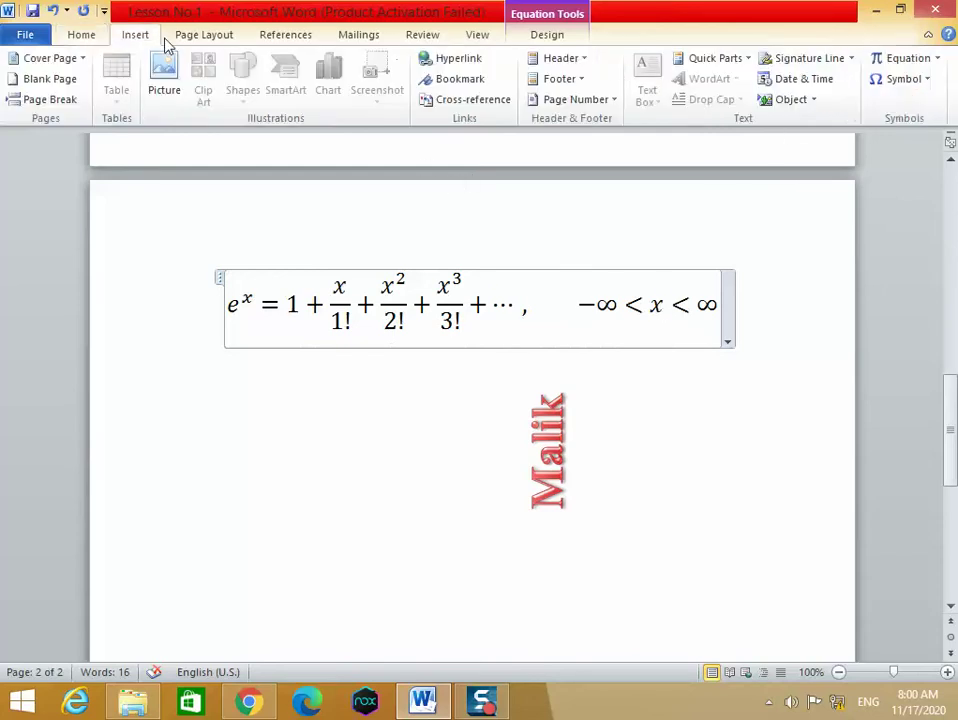
pyautogui.click(893, 88)
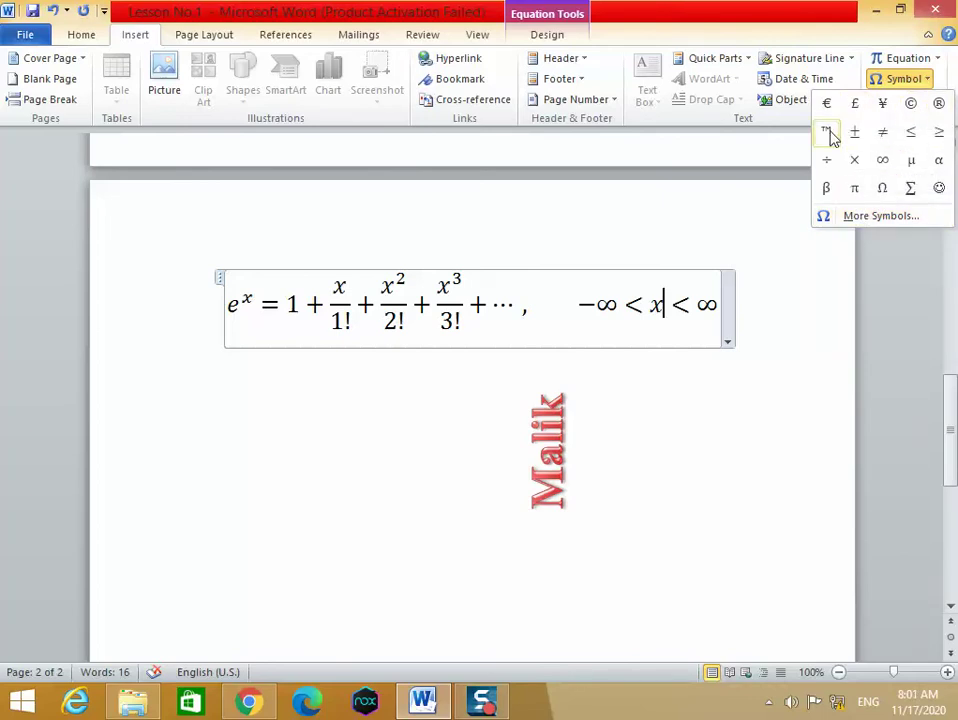
pyautogui.click(853, 190)
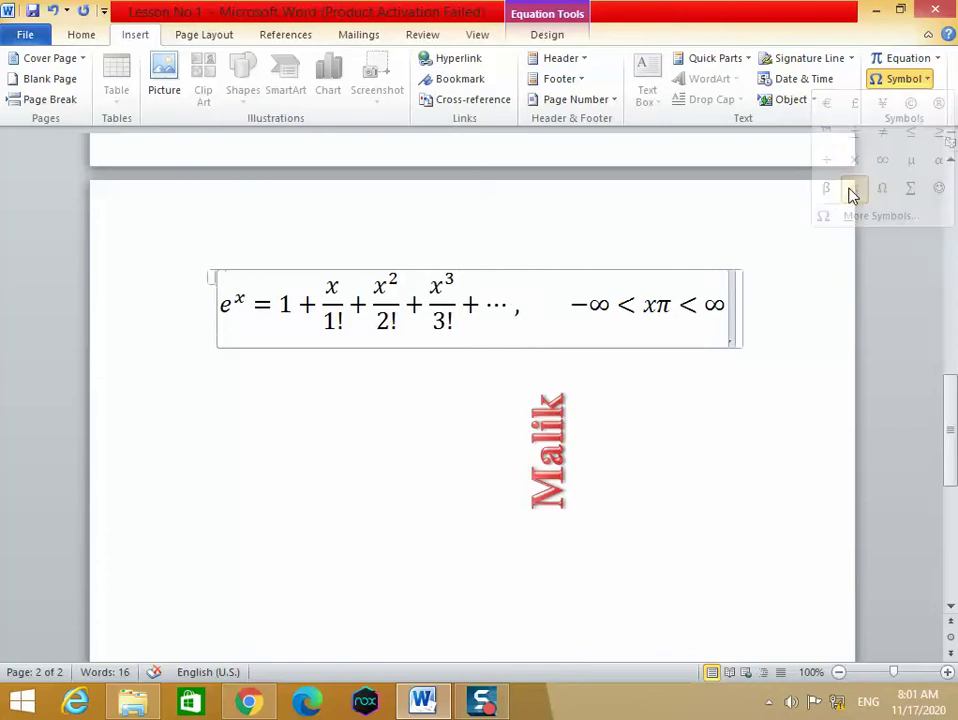
pyautogui.click(633, 346)
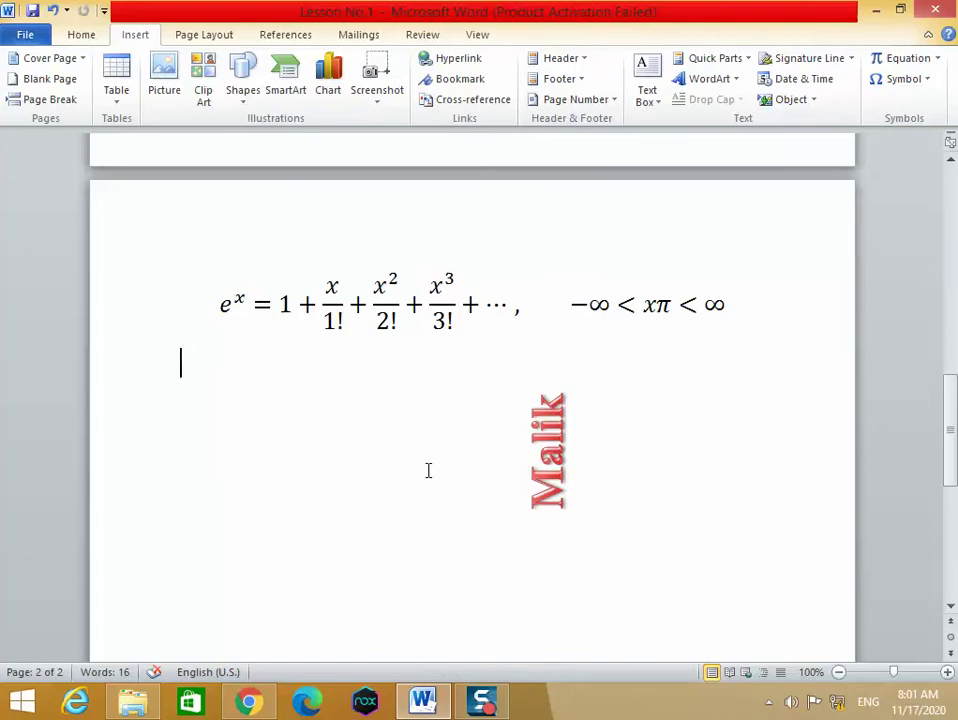
pyautogui.scroll(10, 437, 463)
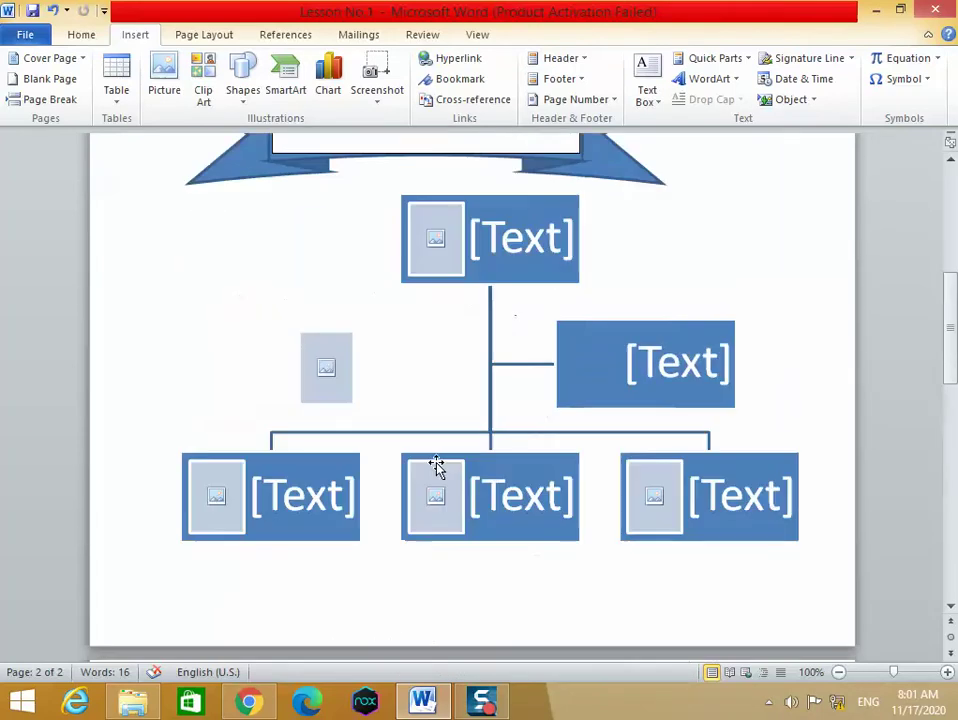
pyautogui.scroll(10, 437, 463)
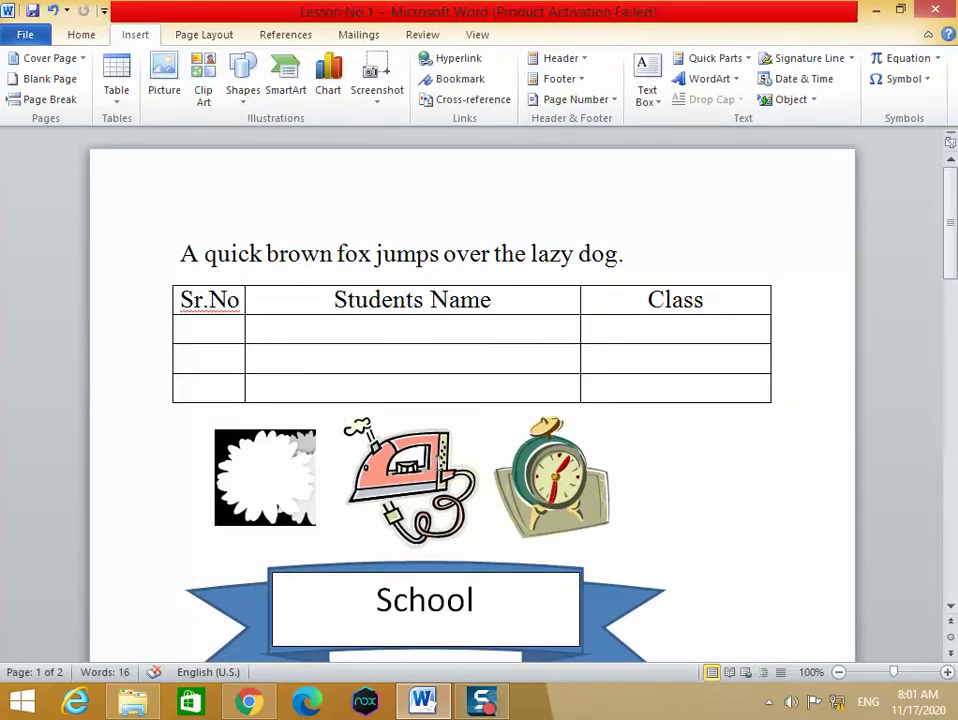
pyautogui.scroll(-15, 437, 463)
pyautogui.scroll(-5, 437, 463)
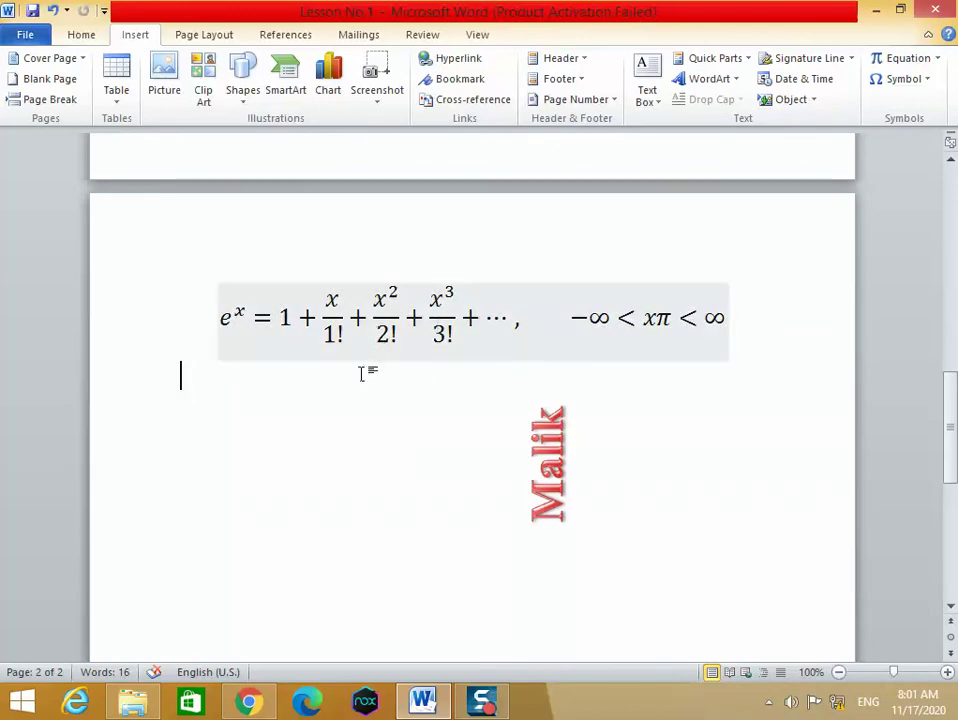
pyautogui.scroll(-4, 266, 504)
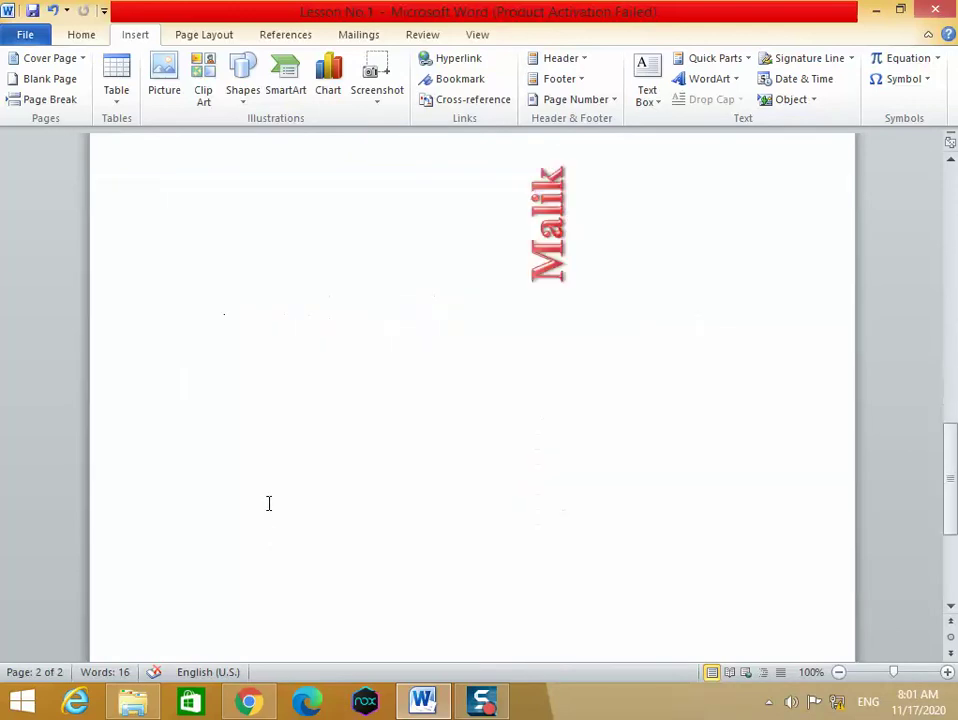
pyautogui.scroll(4, 268, 502)
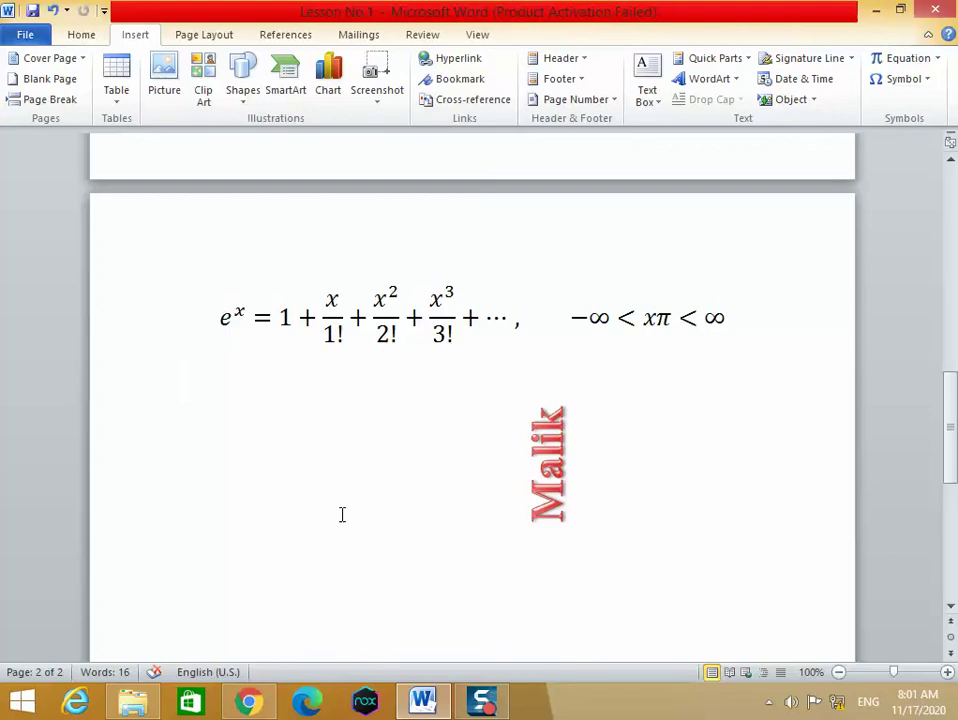
pyautogui.scroll(-2, 342, 514)
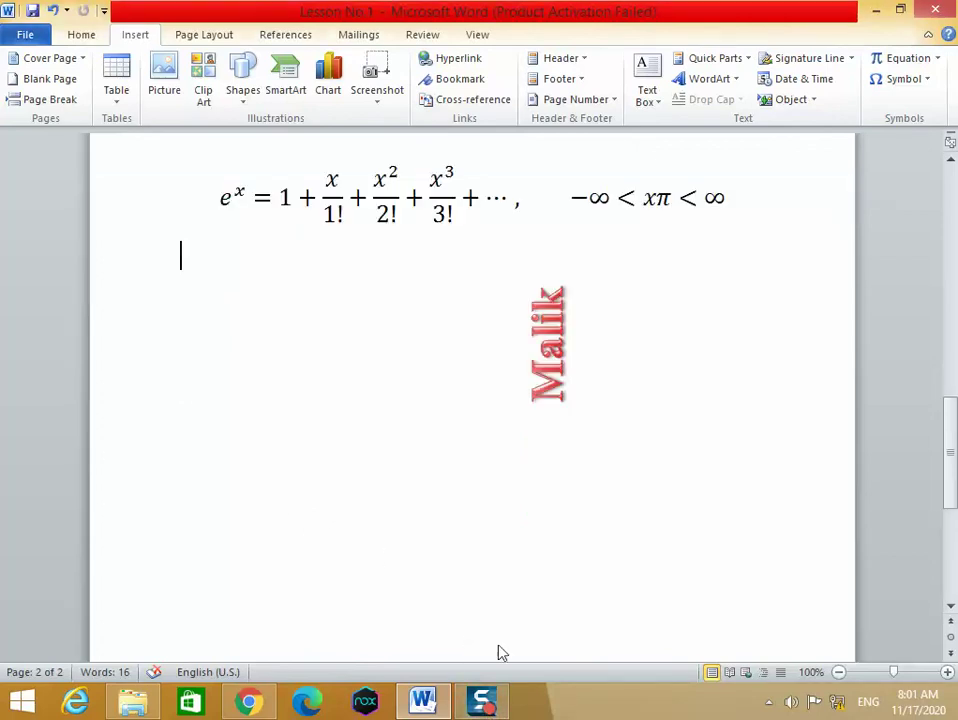